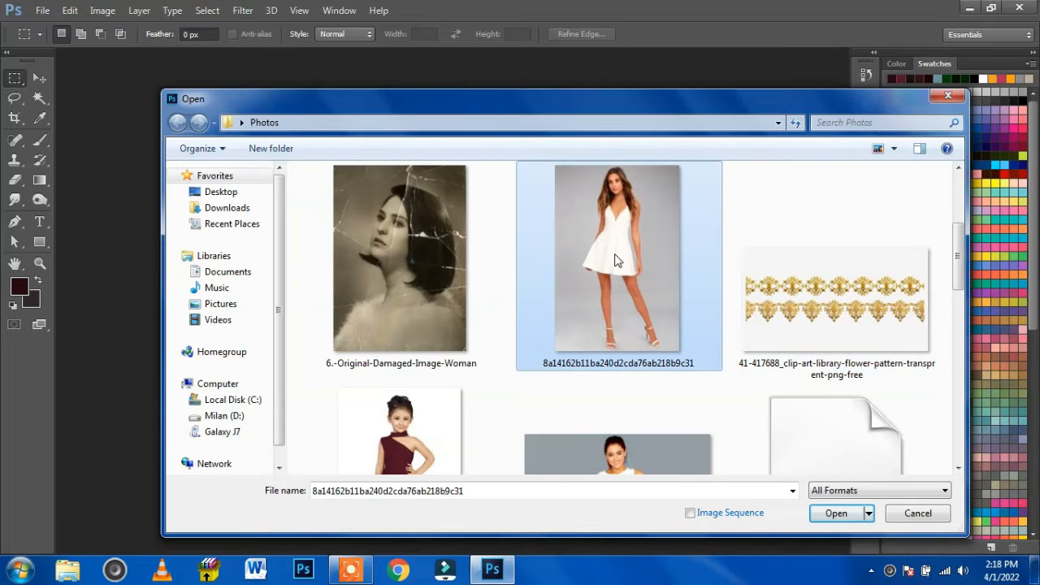
- Open the photo of the woman in the white dress and resize the image to 1500 pixels wide, keeping its proportions
left_click(828, 514)
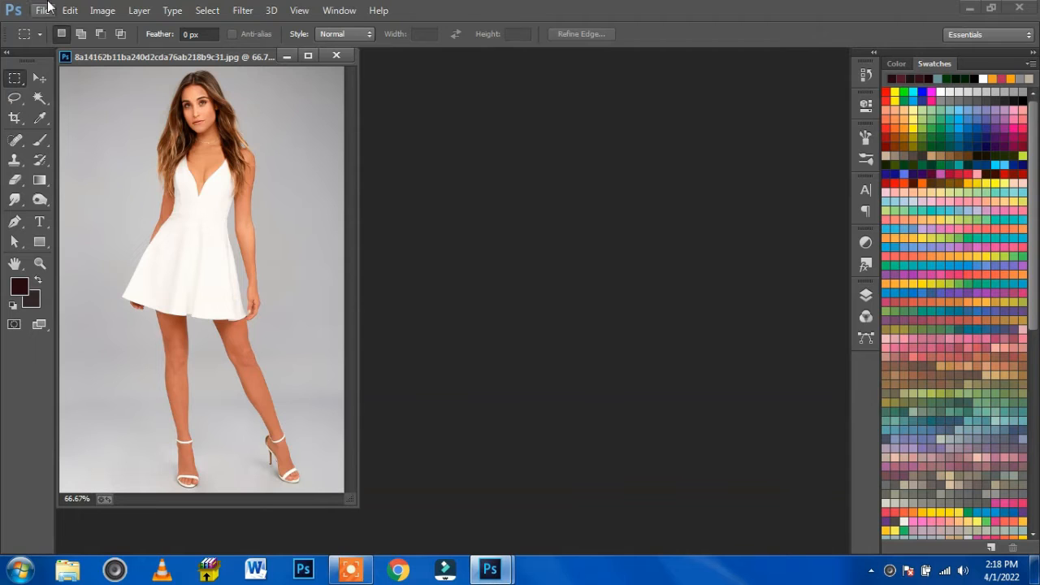
left_click(102, 11)
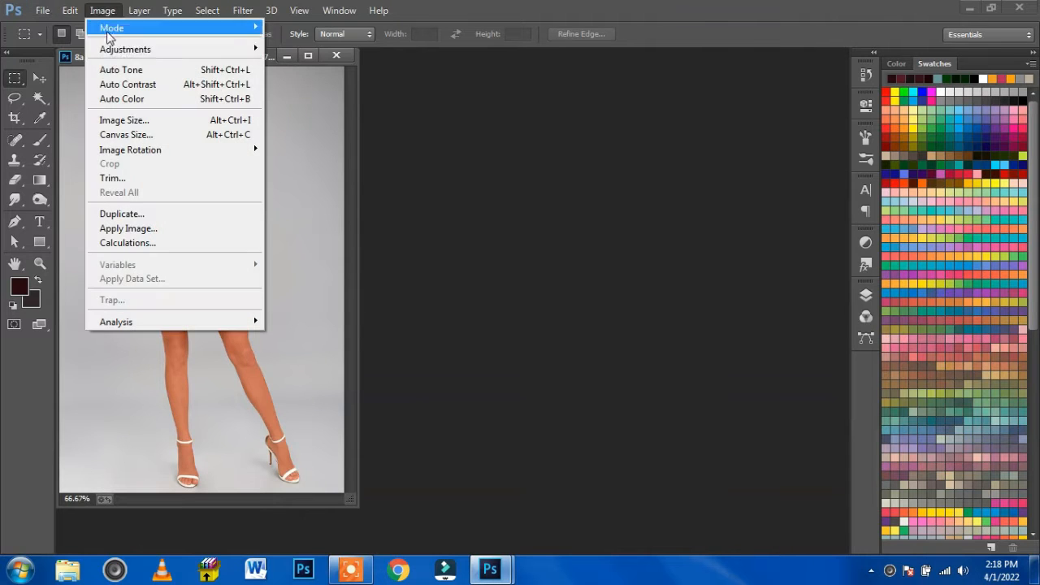
left_click(131, 124)
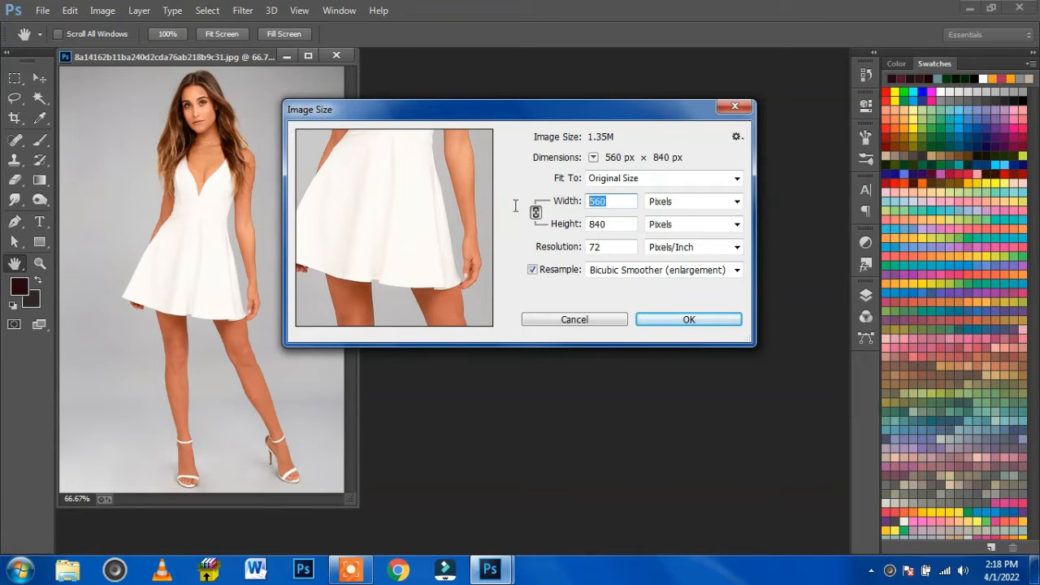
type("1500")
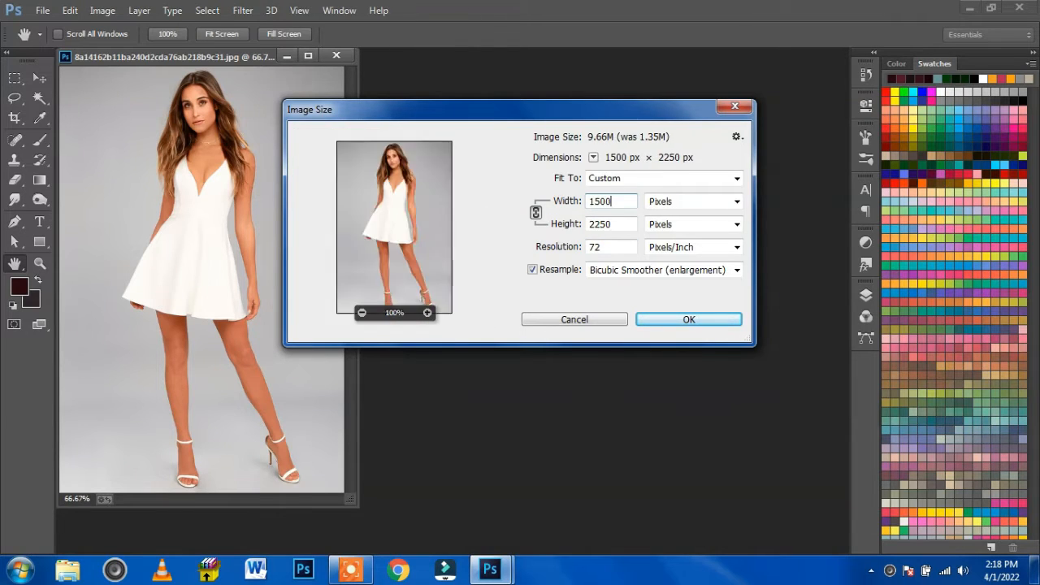
left_click(689, 320)
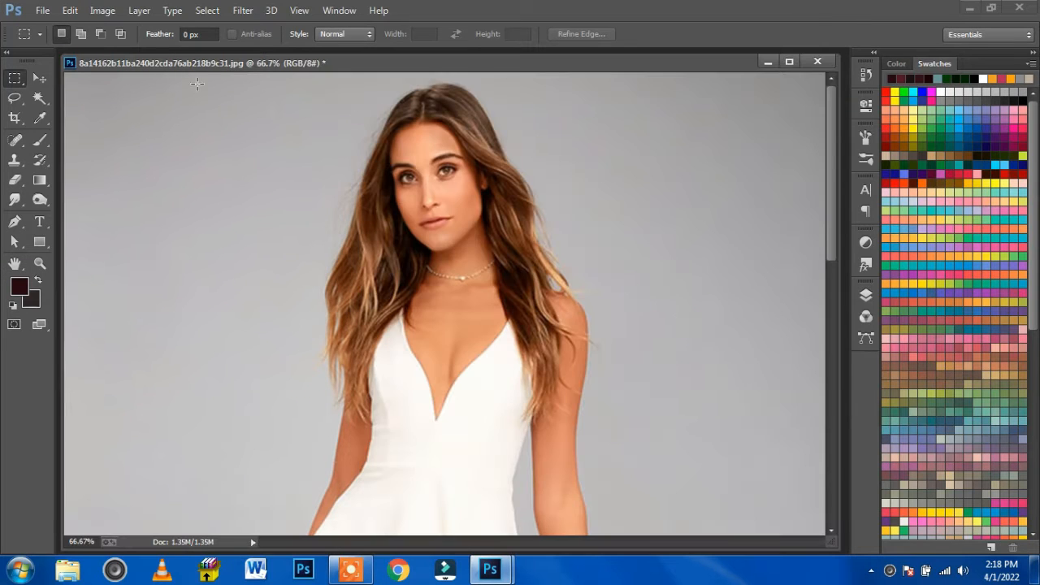
- Open the floral pattern 1d59849dd4925069d20a4df34ac4e21f together with the 41-417688 gold border clip art from the Photos folder
left_click(42, 10)
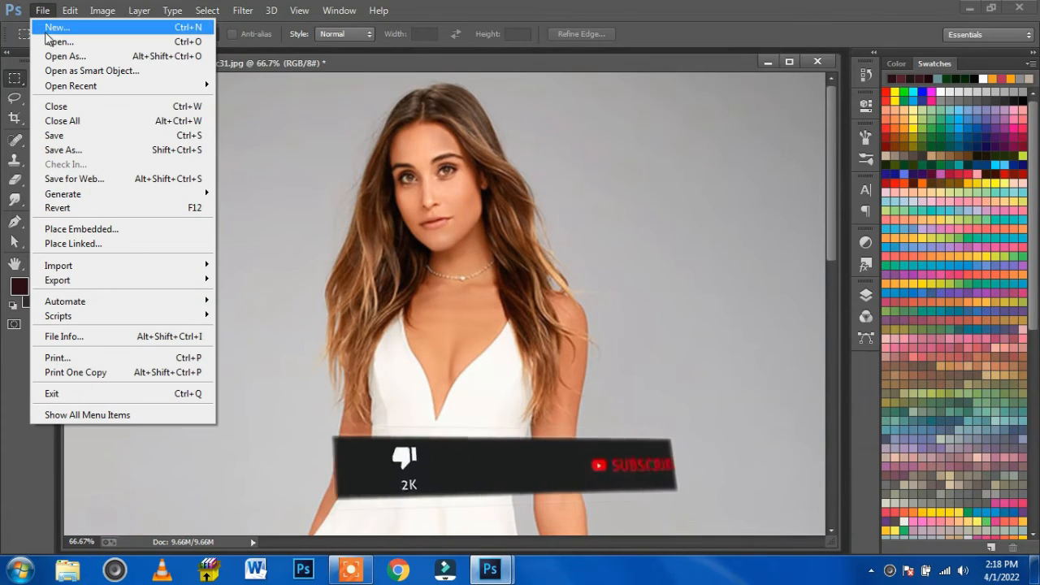
left_click(49, 39)
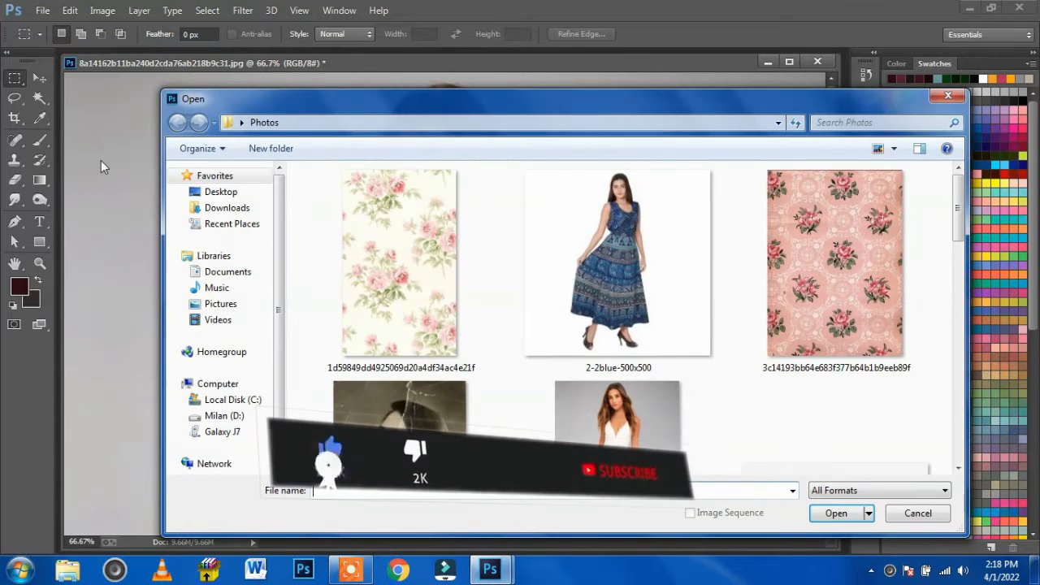
left_click(355, 271)
scroll(357, 277, "down", 3)
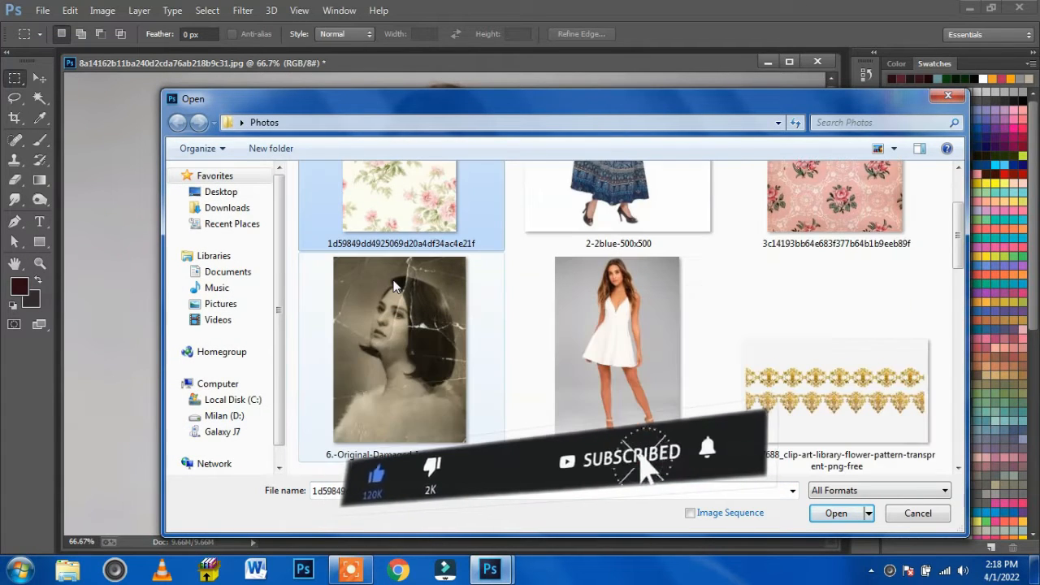
scroll(396, 286, "down", 3)
scroll(395, 286, "down", 9)
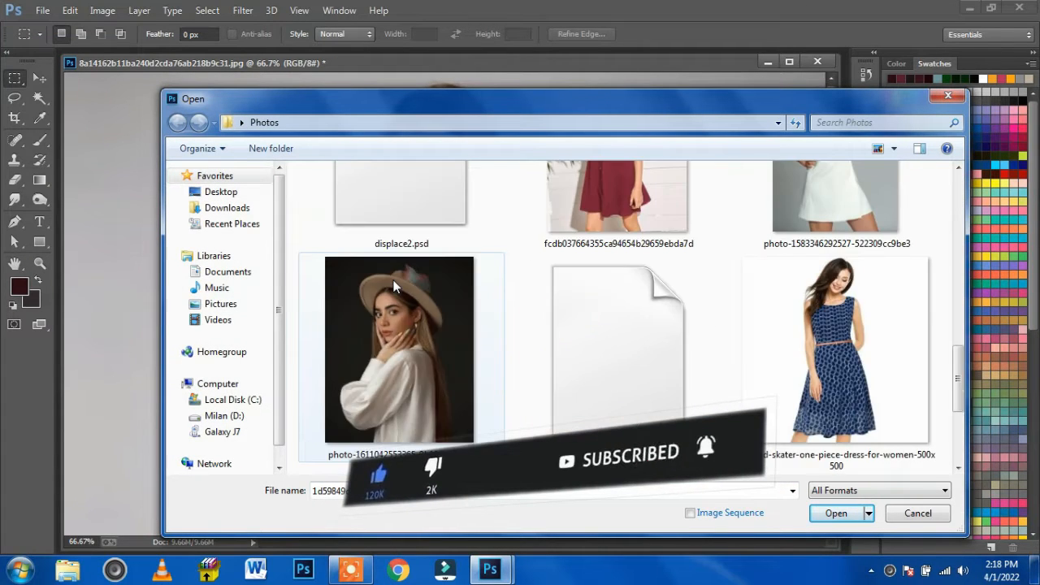
scroll(396, 286, "up", 15)
scroll(398, 286, "down", 2)
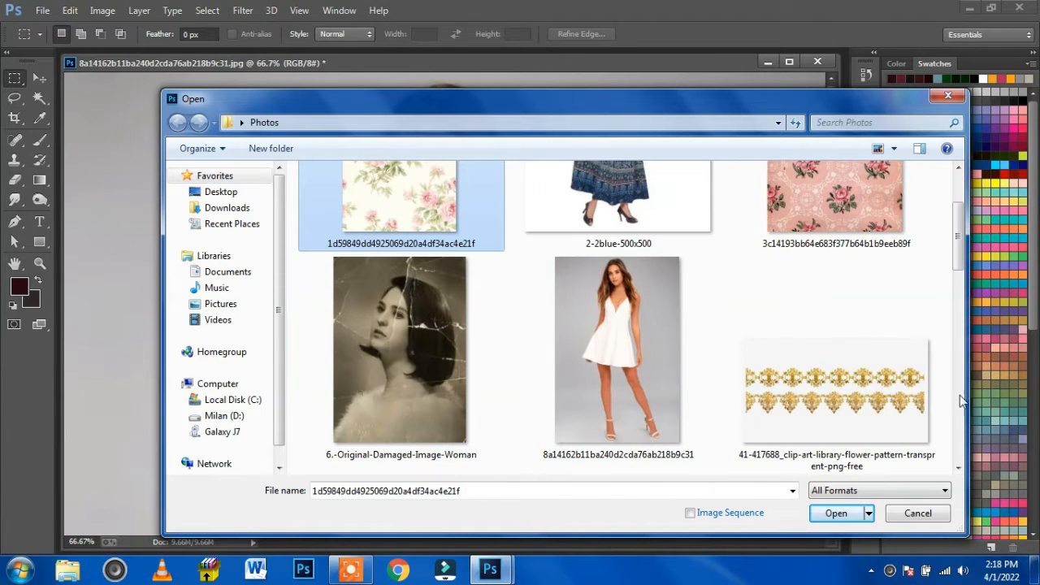
left_click(841, 470, "ctrl")
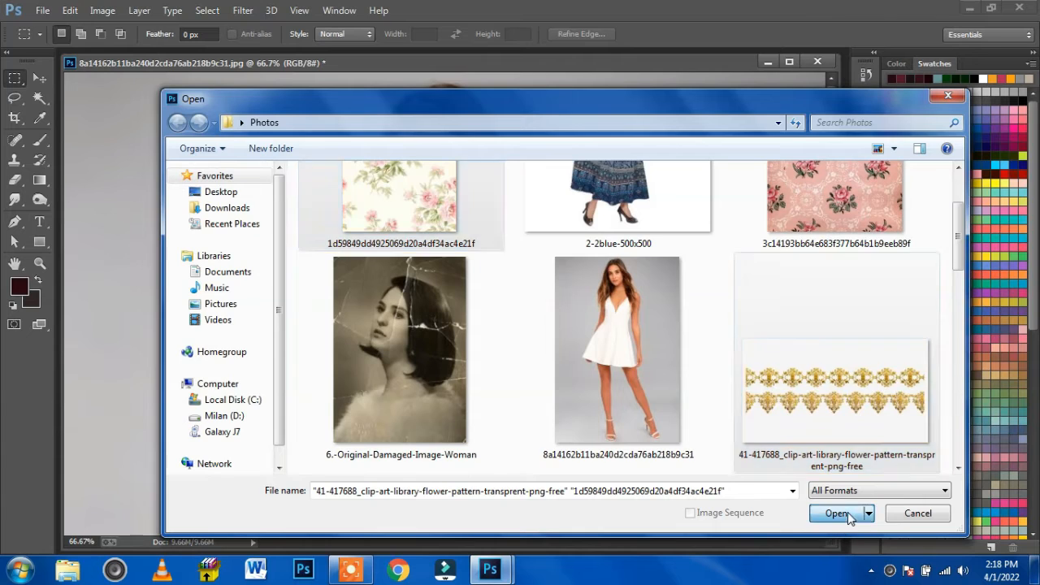
left_click(847, 513)
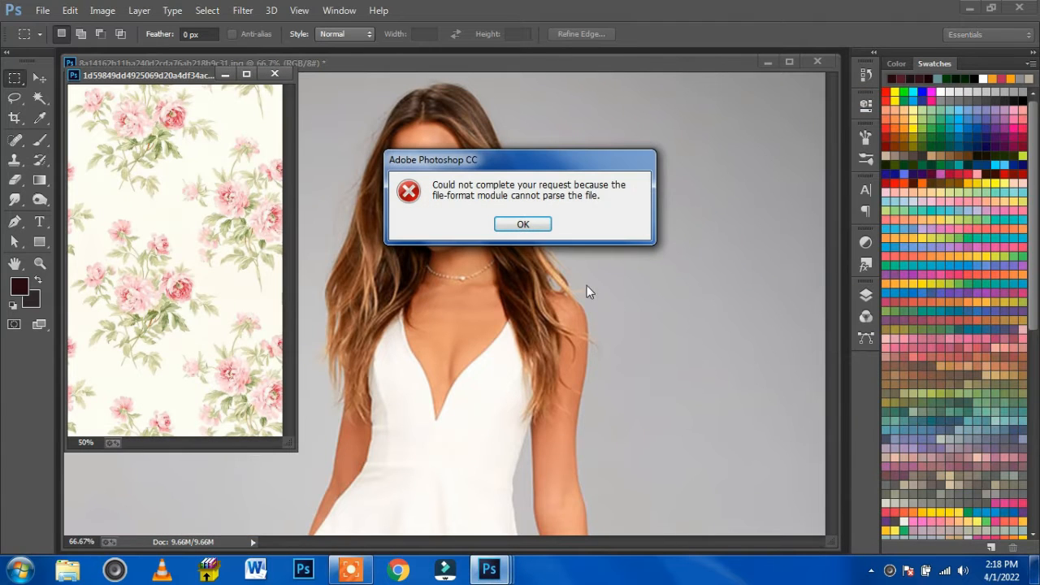
left_click(536, 229)
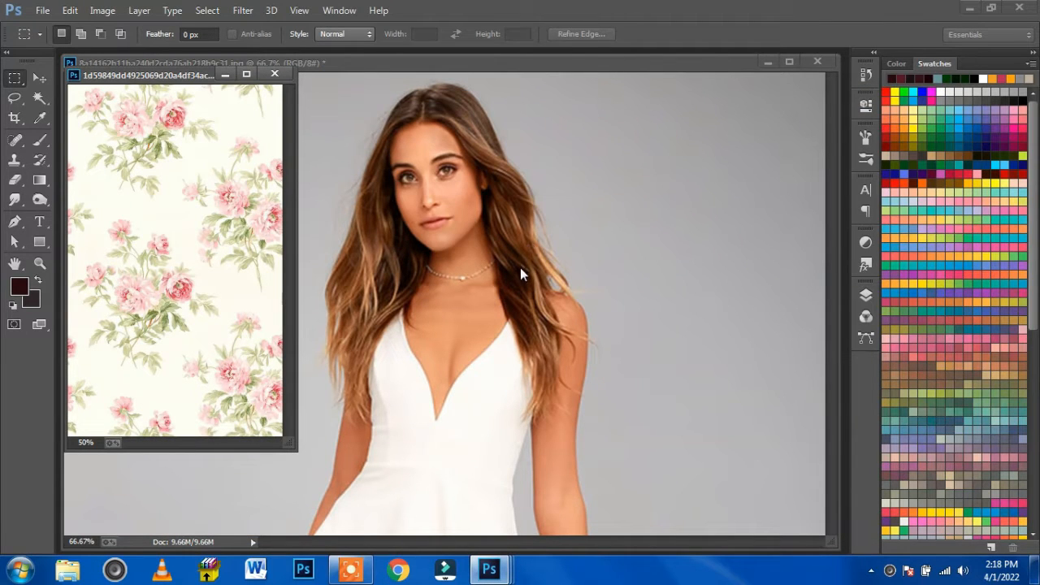
- Consolidate all open image windows into tabs and switch to the photo of the woman
left_click_drag(146, 85, 209, 99)
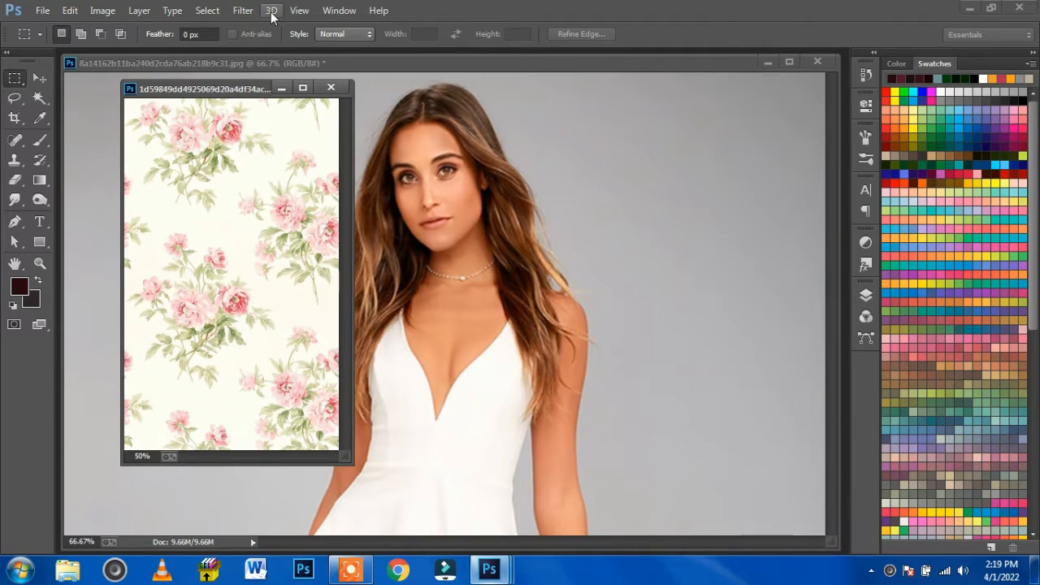
left_click(339, 10)
mouse_move(351, 32)
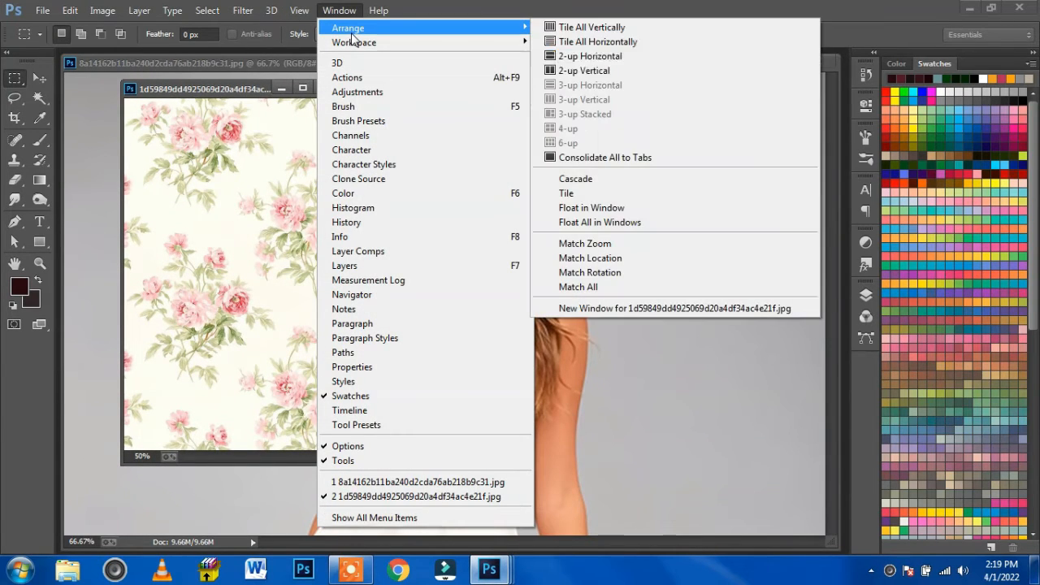
left_click(650, 158)
left_click(384, 56)
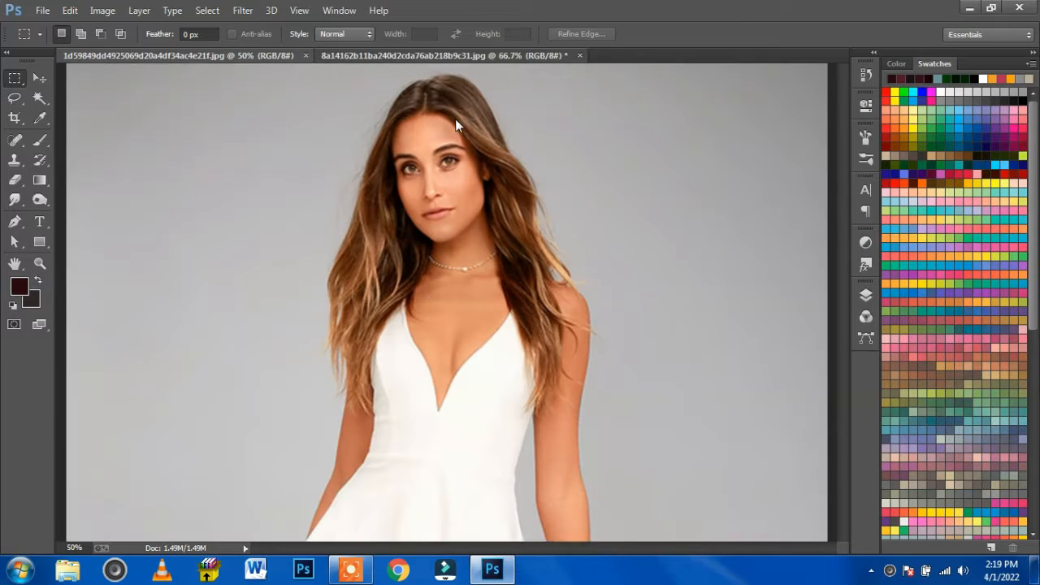
- Duplicate the photo's Background layer within the same document, keeping the default name Background copy
key("ctrl+0")
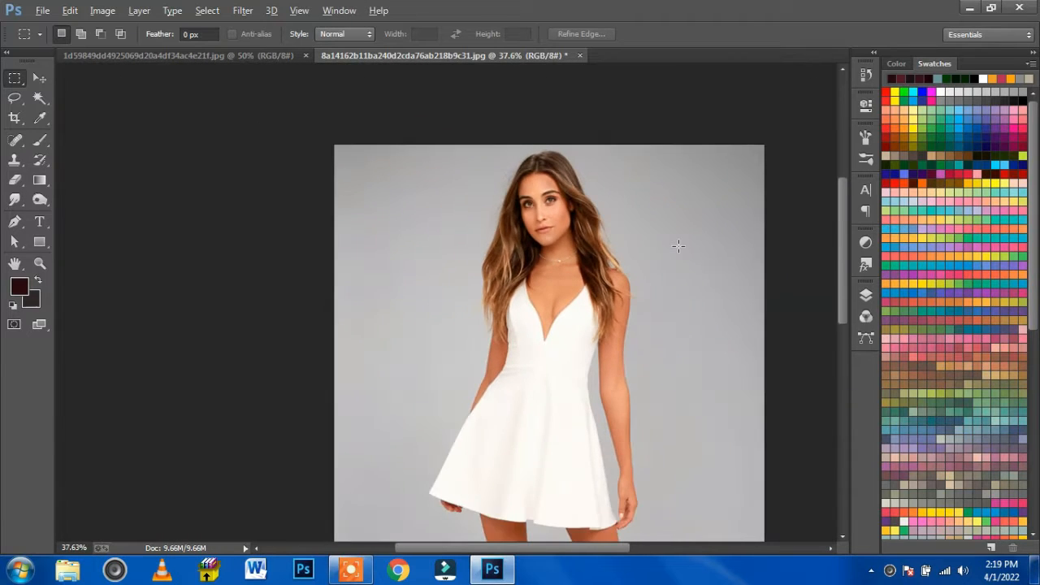
scroll(667, 272, "down", 2)
scroll(446, 249, "up", 3)
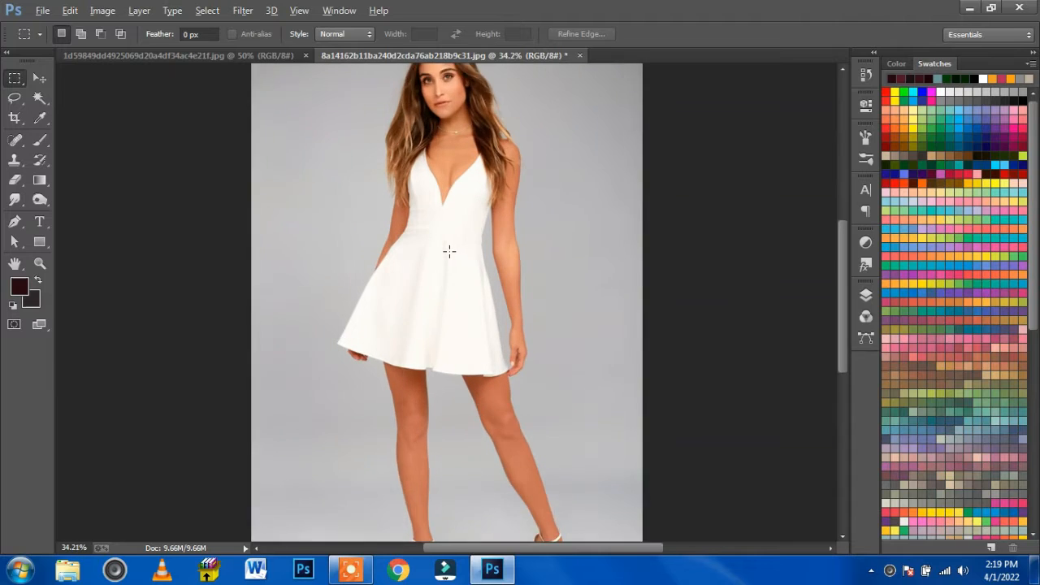
scroll(448, 249, "up", 2)
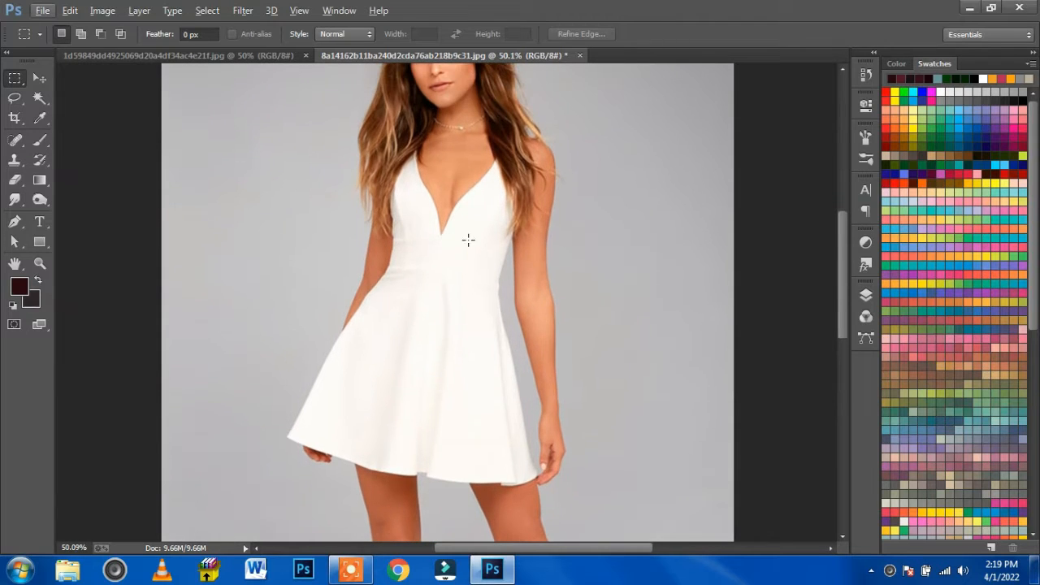
left_click(866, 296)
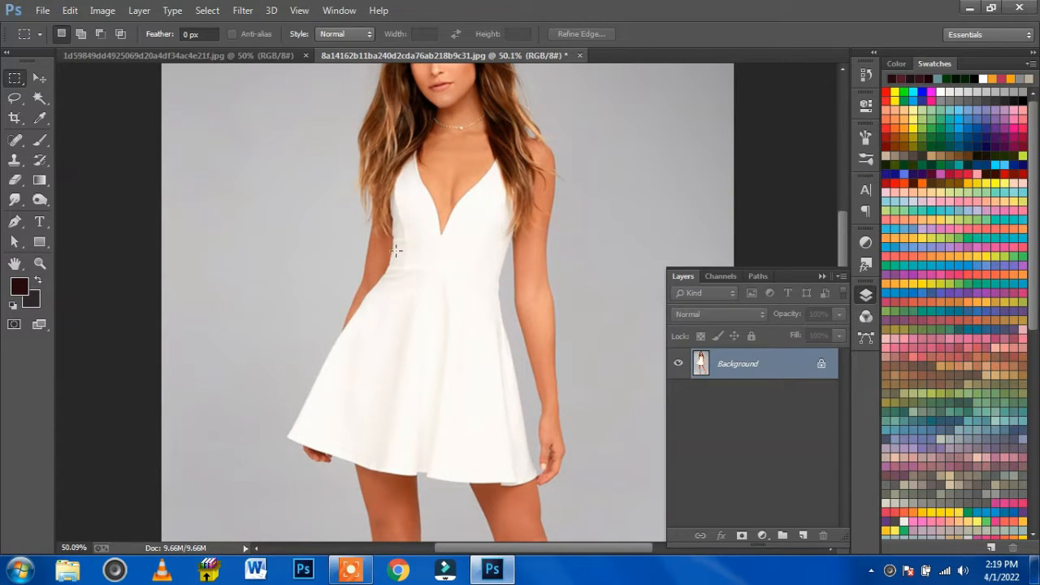
left_click(41, 76)
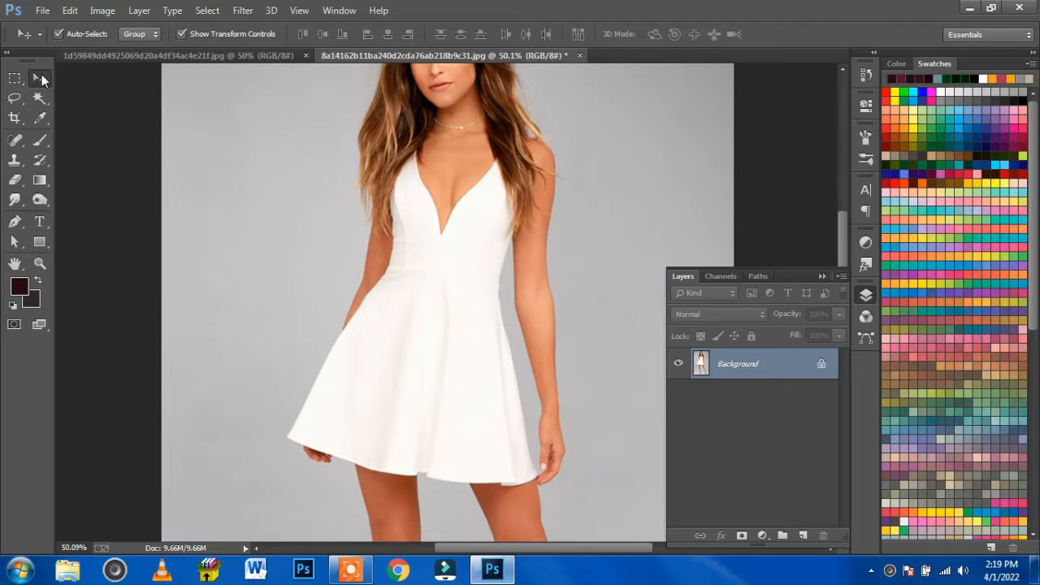
right_click(776, 364)
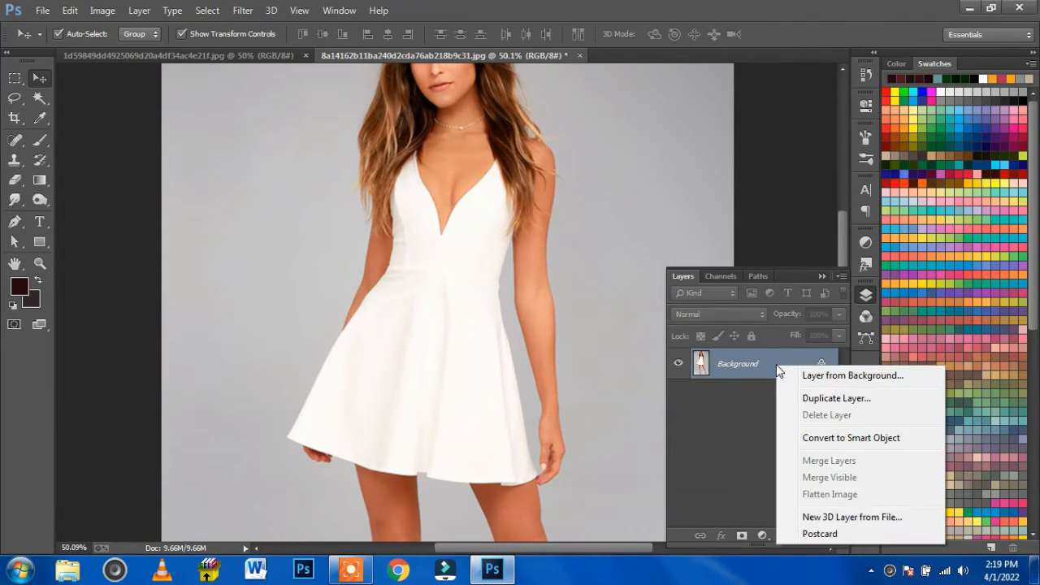
left_click(834, 398)
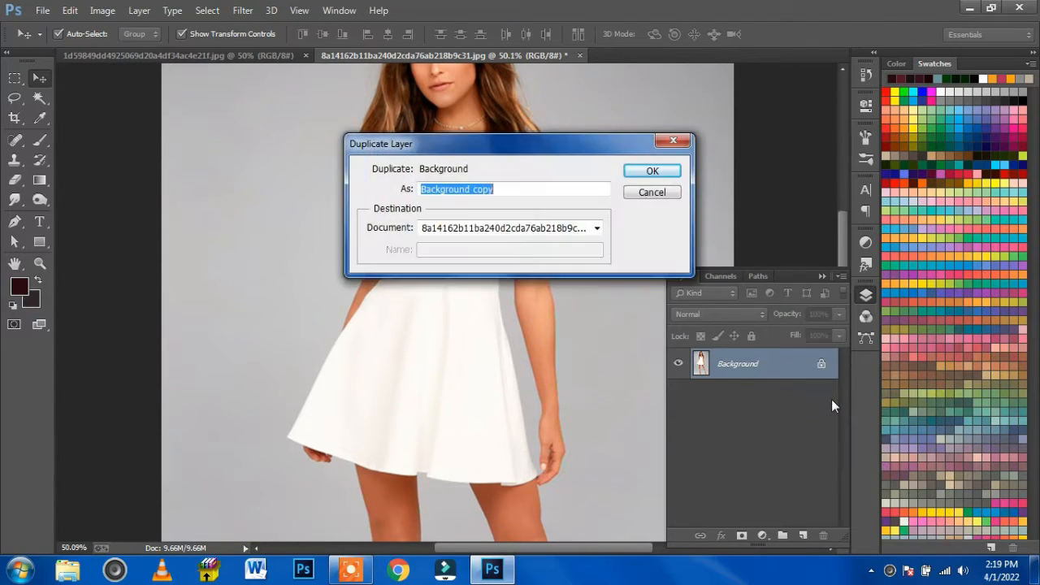
left_click(673, 171)
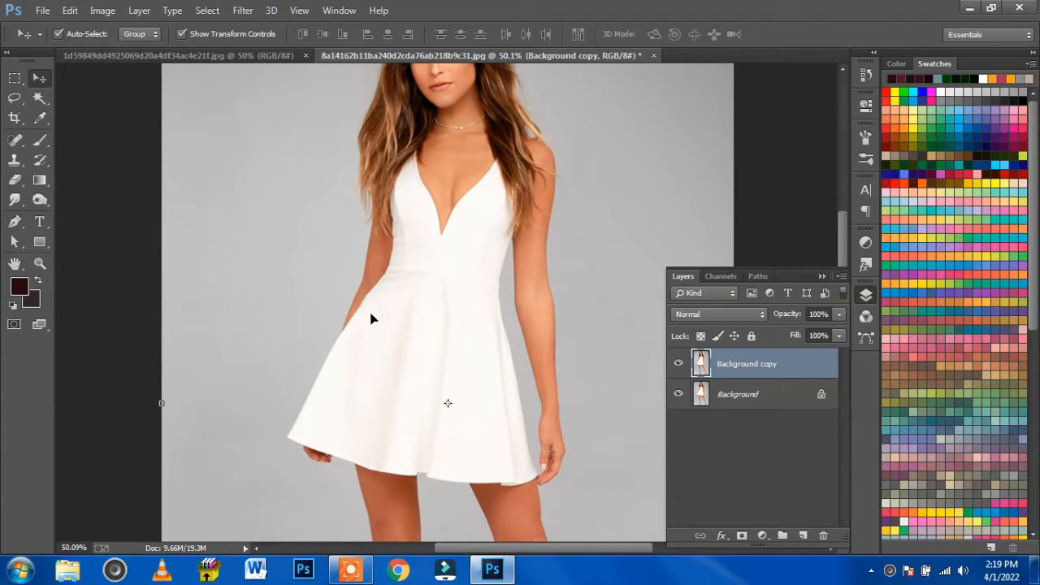
- Select the white dress on the Background copy layer with the Magic Wand tool
left_click(41, 98)
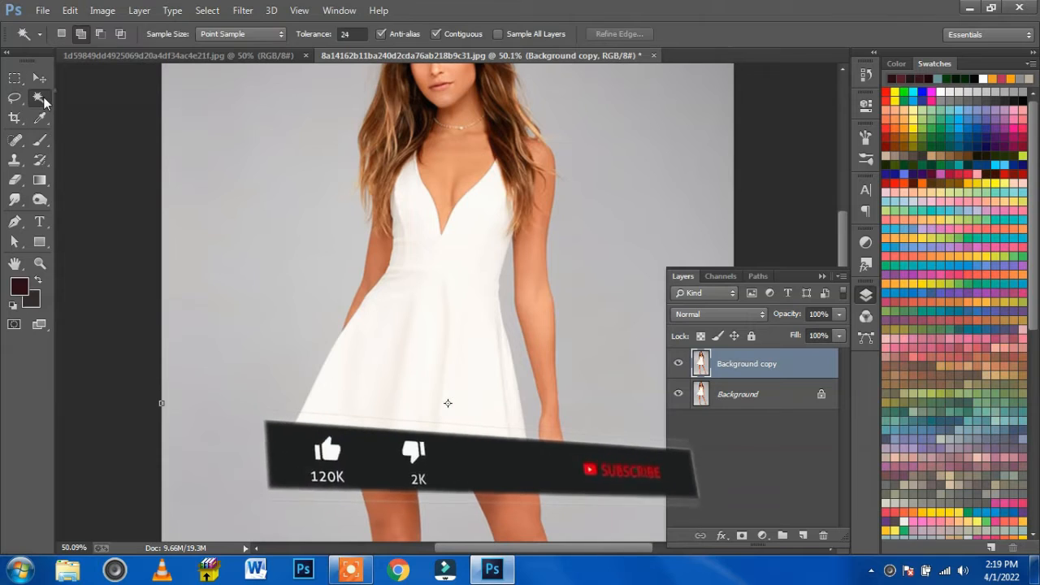
left_click(94, 110)
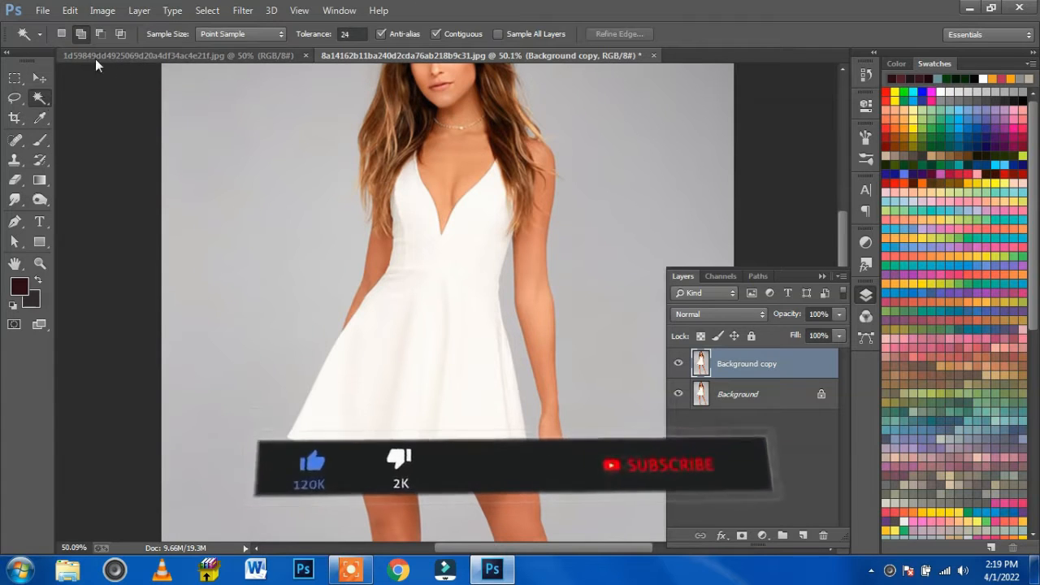
left_click(358, 35)
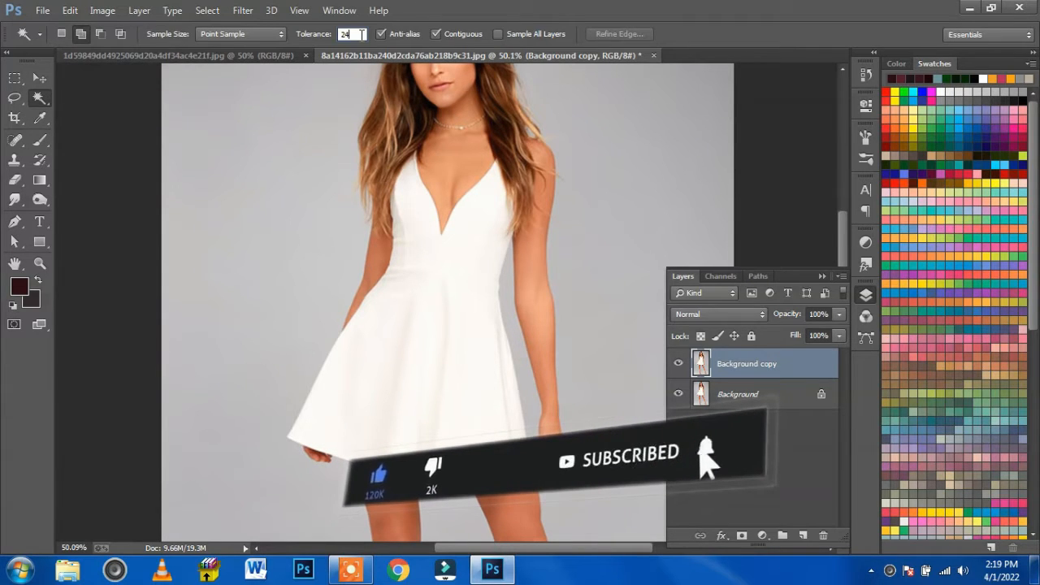
left_click(429, 335)
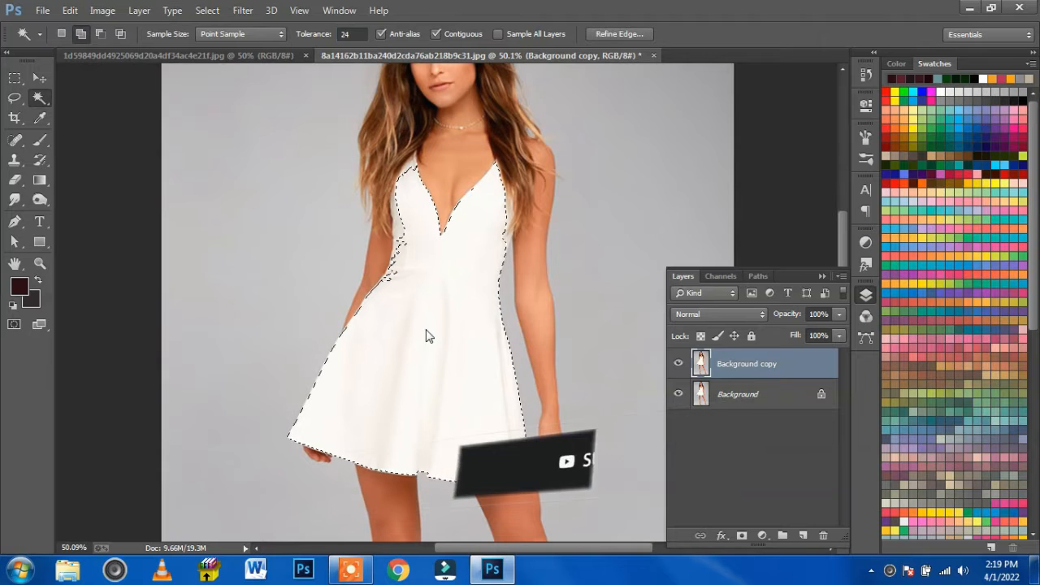
- Add the missed areas along the bodice's arm-side edge and below the shoulder strap to the dress selection with the Magic Wand
key("shift")
scroll(455, 481, "up", 5)
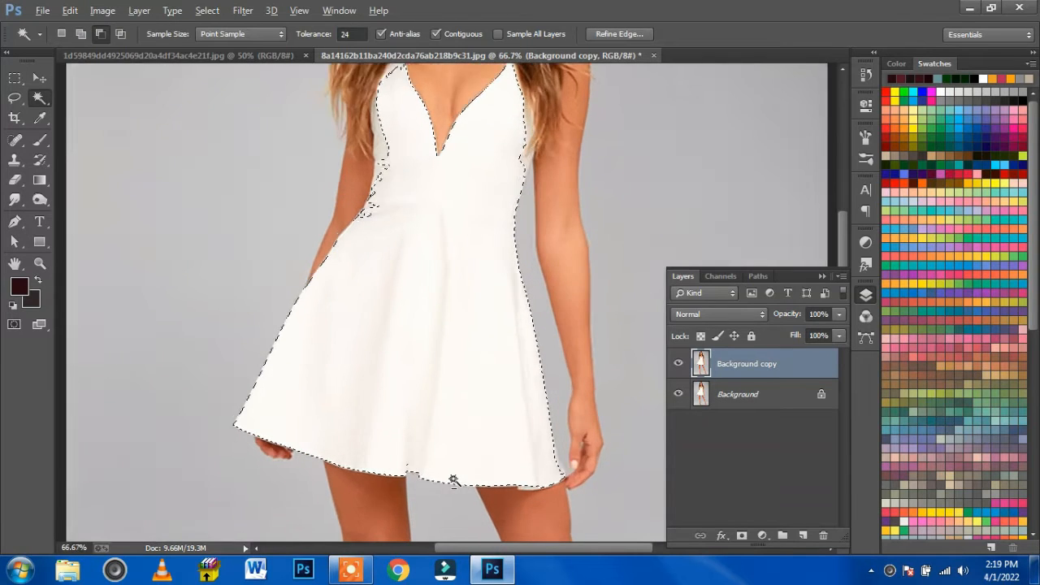
scroll(519, 258, "up", 3)
scroll(512, 268, "up", 3)
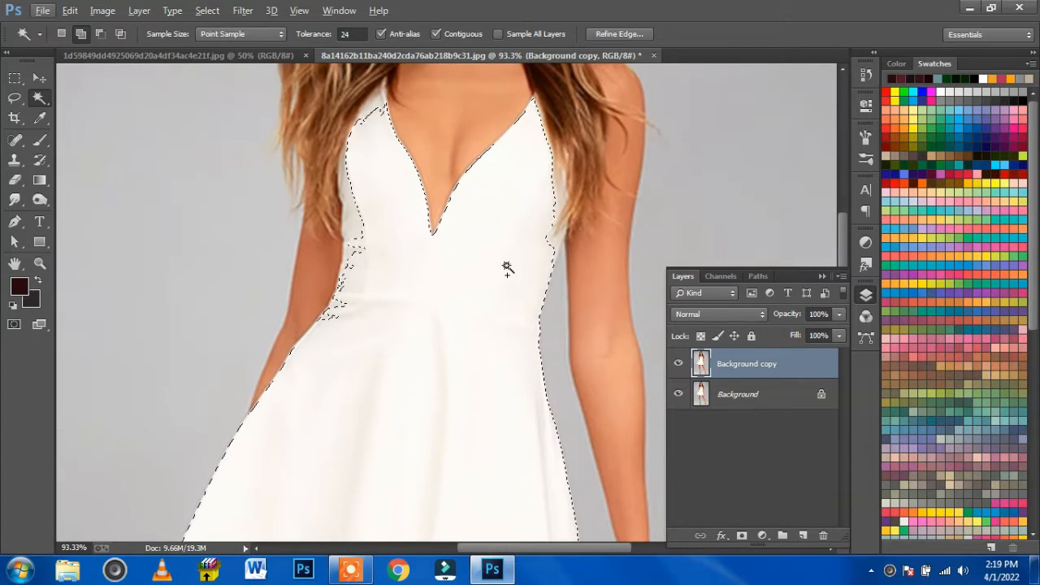
scroll(506, 273, "up", 3)
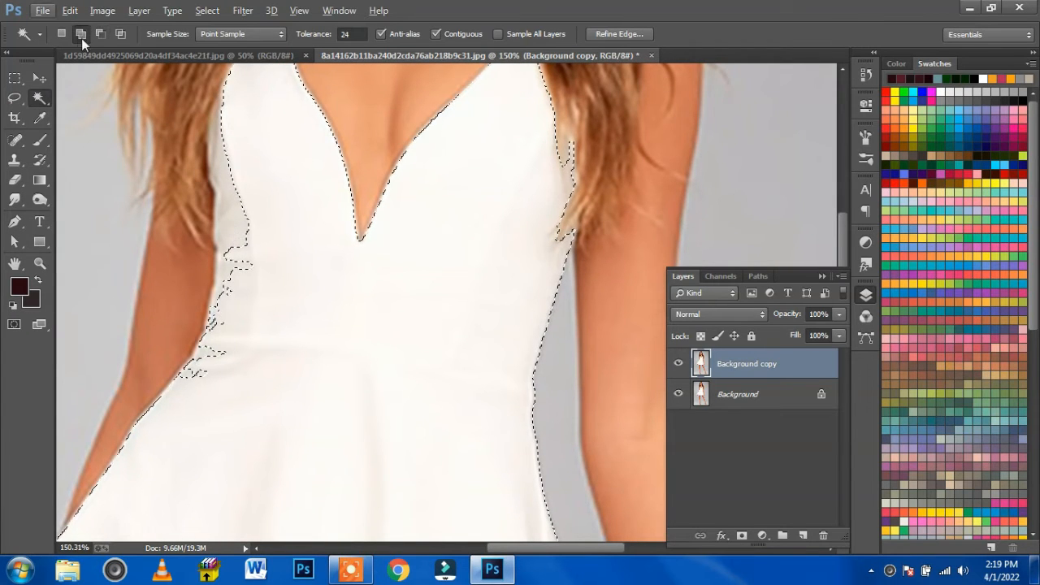
left_click(228, 220)
scroll(256, 211, "up", 3)
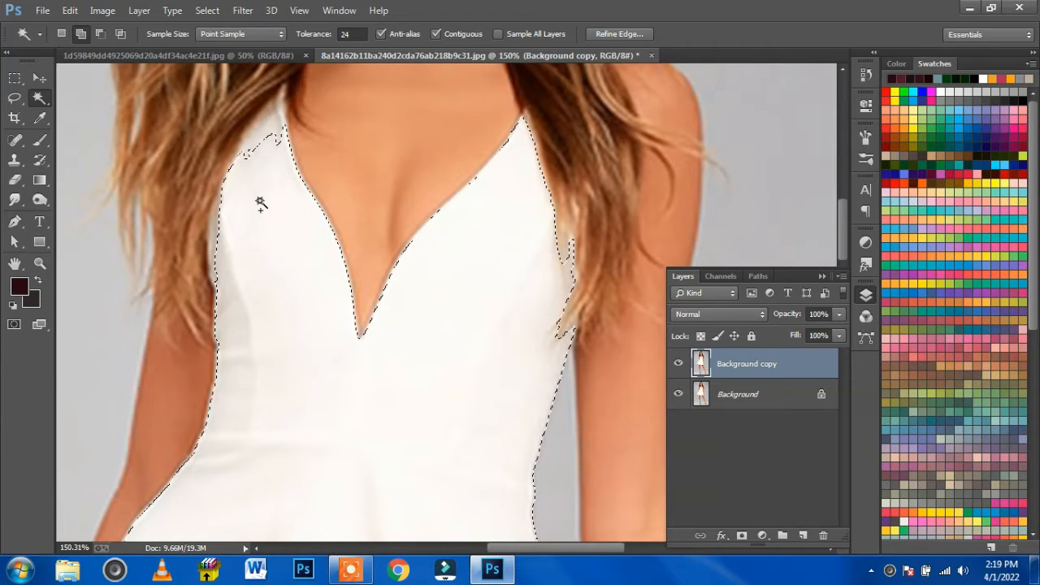
left_click(268, 134)
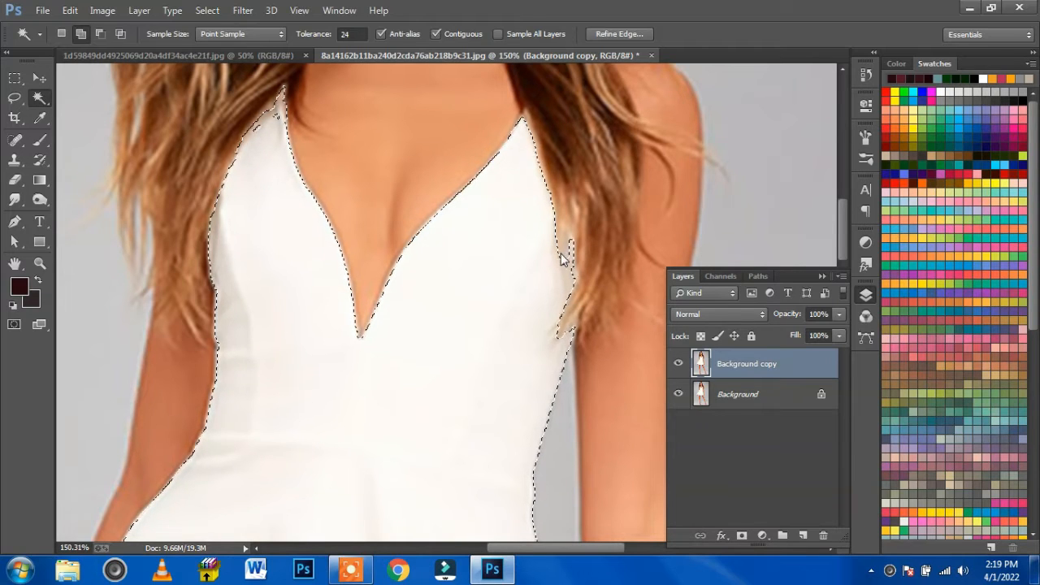
- Add the missed strip of hem above the thigh to the dress selection with the Magic Wand
scroll(483, 304, "down", 10)
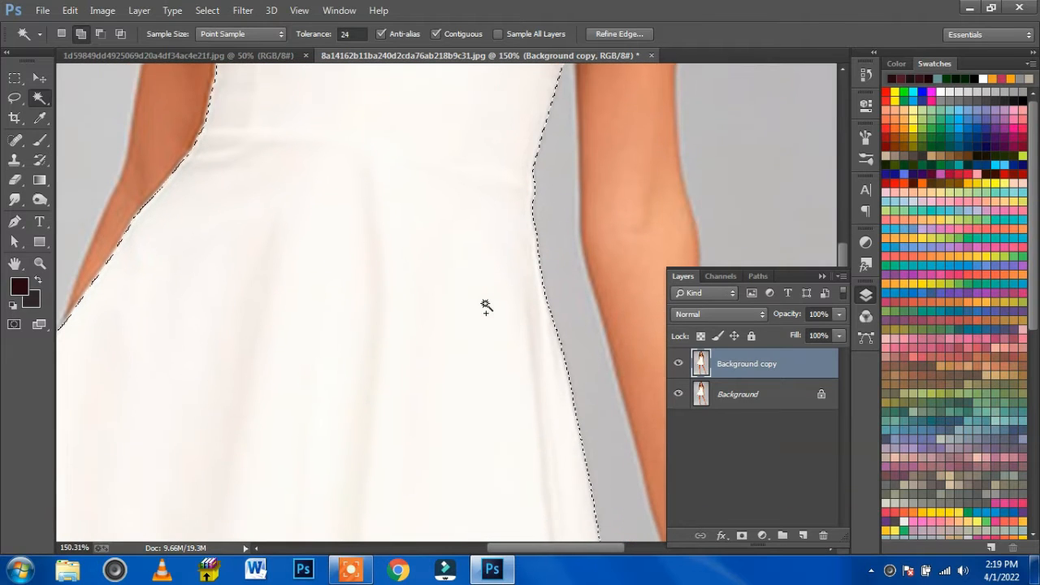
scroll(255, 348, "left", 2)
scroll(476, 186, "down", 8)
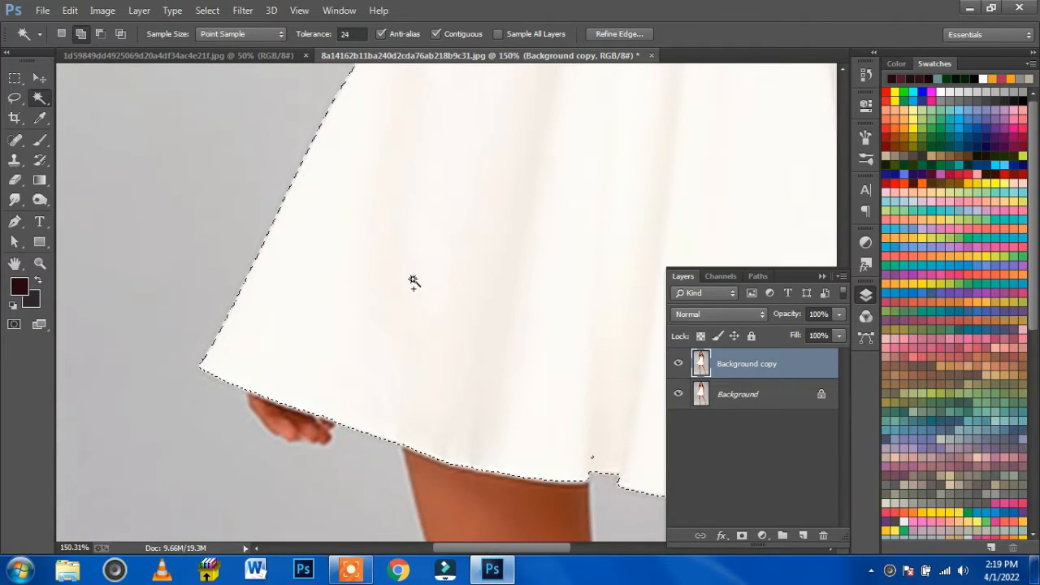
scroll(413, 282, "right", 8)
scroll(332, 235, "down", 2)
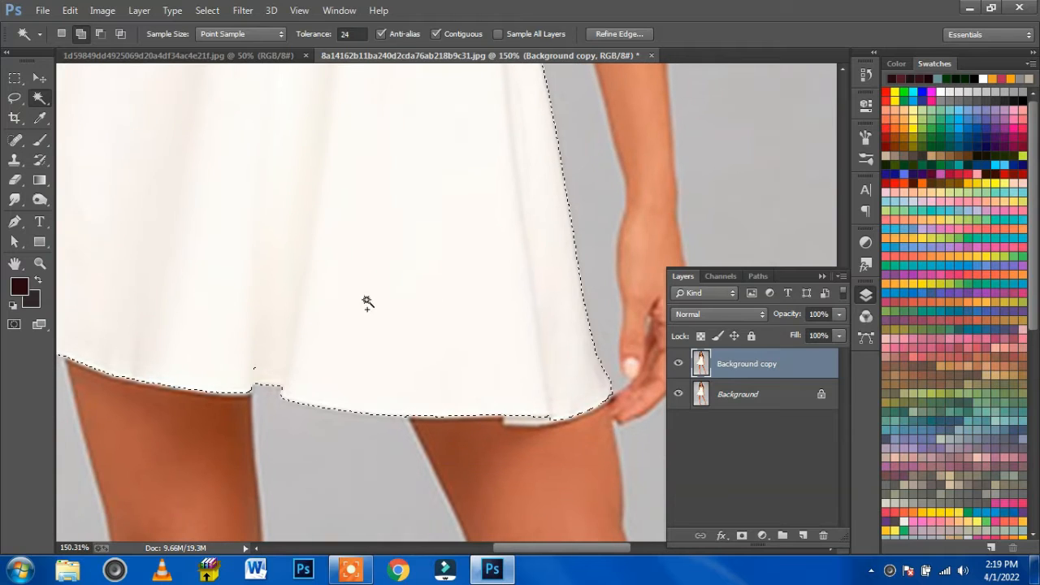
left_click(536, 420)
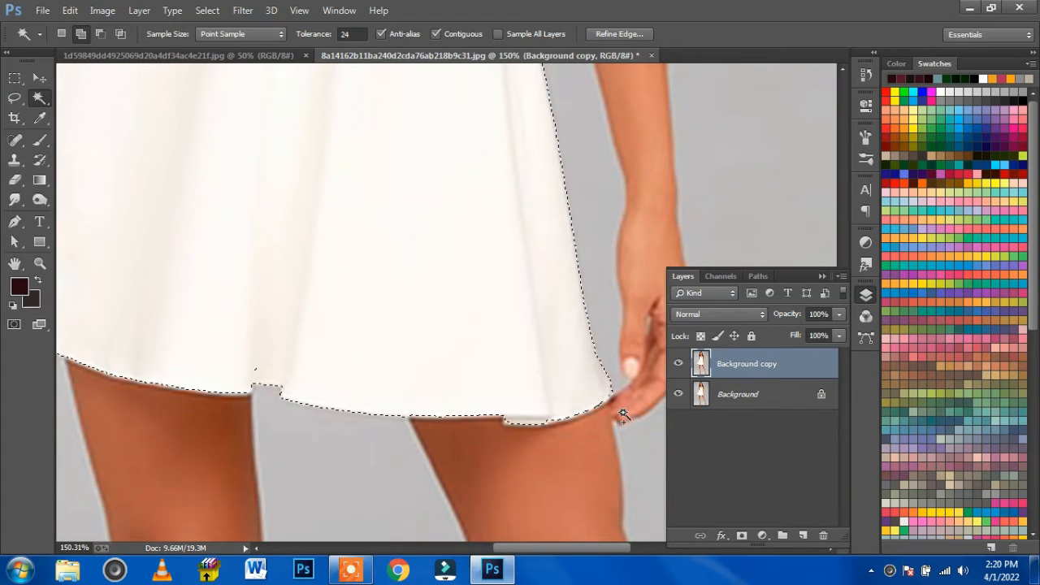
scroll(441, 285, "down", 5)
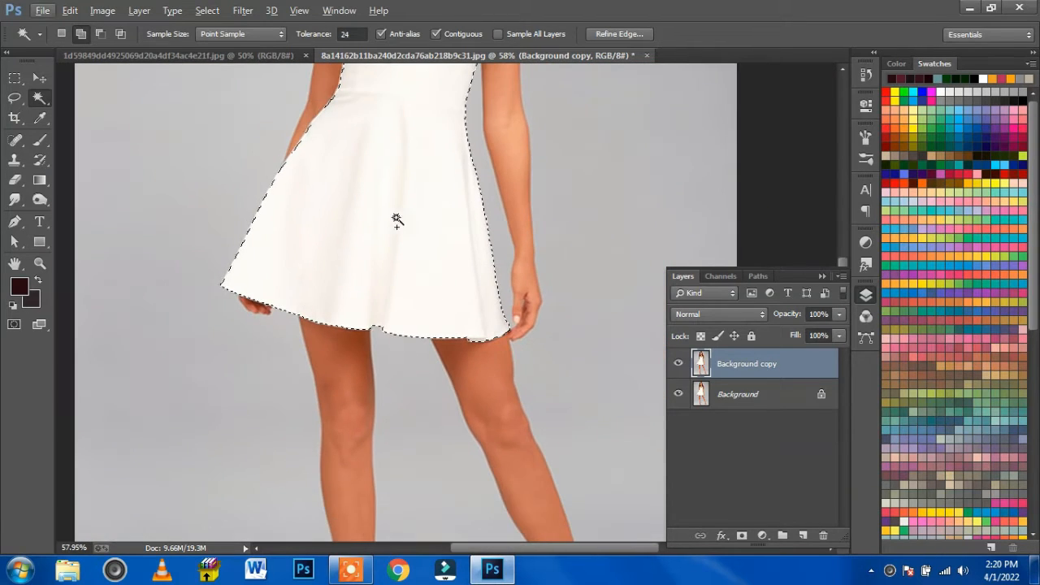
- Smooth the dress selection's edge along the bodice and waist beside the arm by adding freehand Lasso areas
scroll(373, 167, "up", 6)
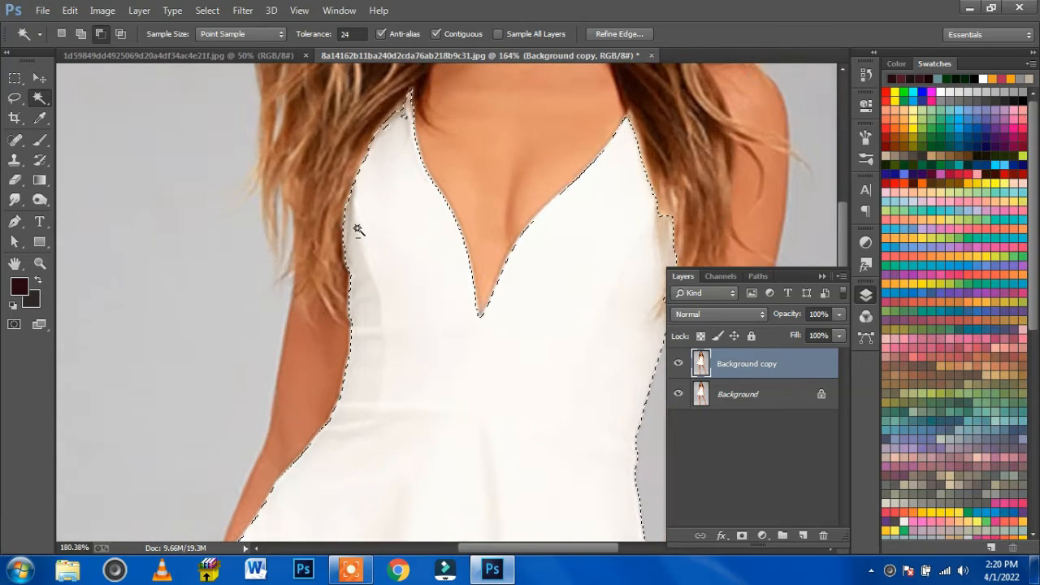
scroll(360, 234, "down", 3)
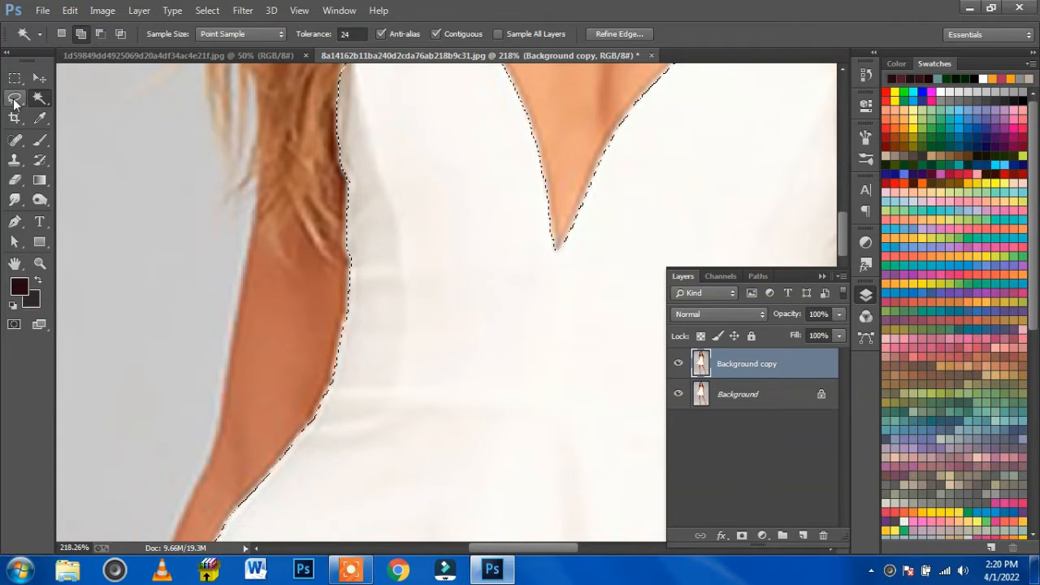
left_click(14, 101)
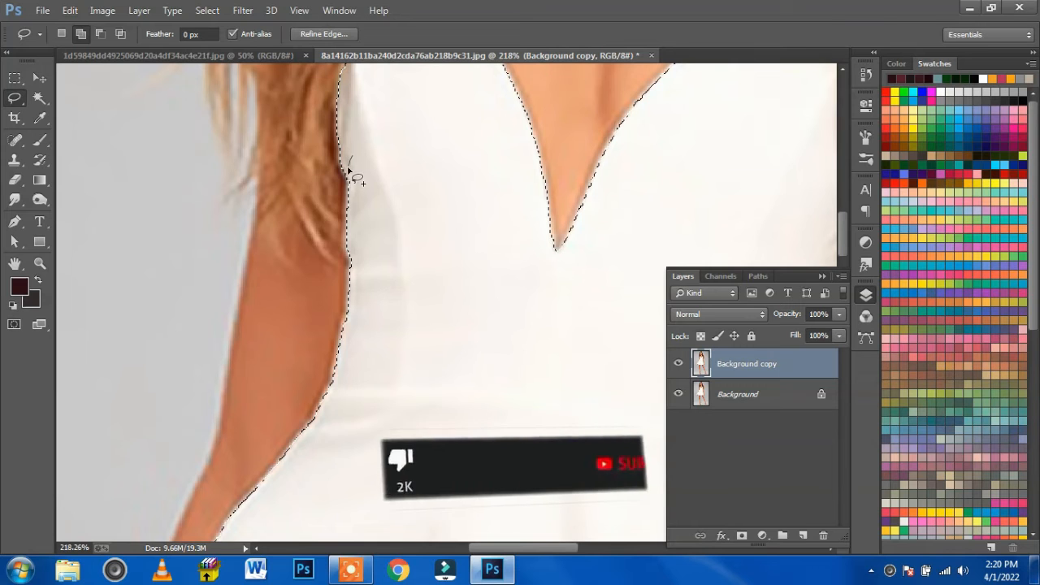
mouse_move(353, 158)
left_mouse_down()
mouse_move(342, 246)
mouse_move(436, 133)
left_mouse_up()
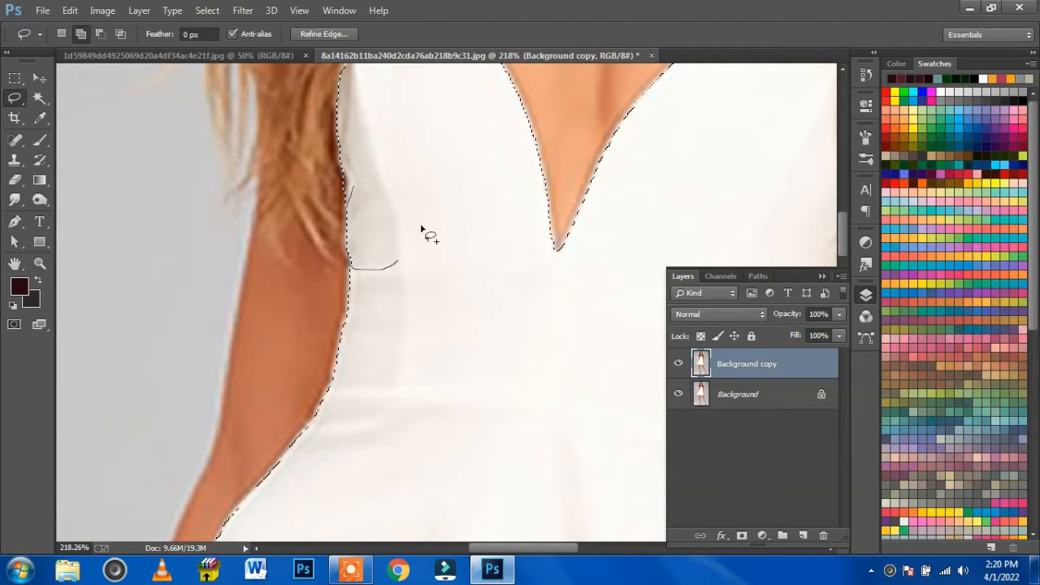
scroll(398, 268, "down", 3)
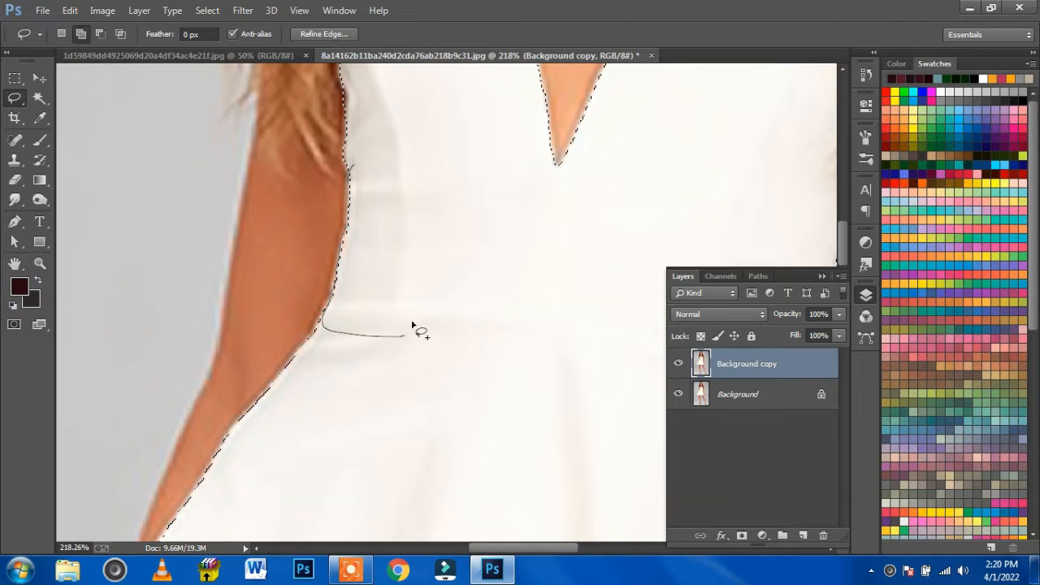
left_click_drag(411, 324, 446, 305)
left_click_drag(319, 317, 431, 286)
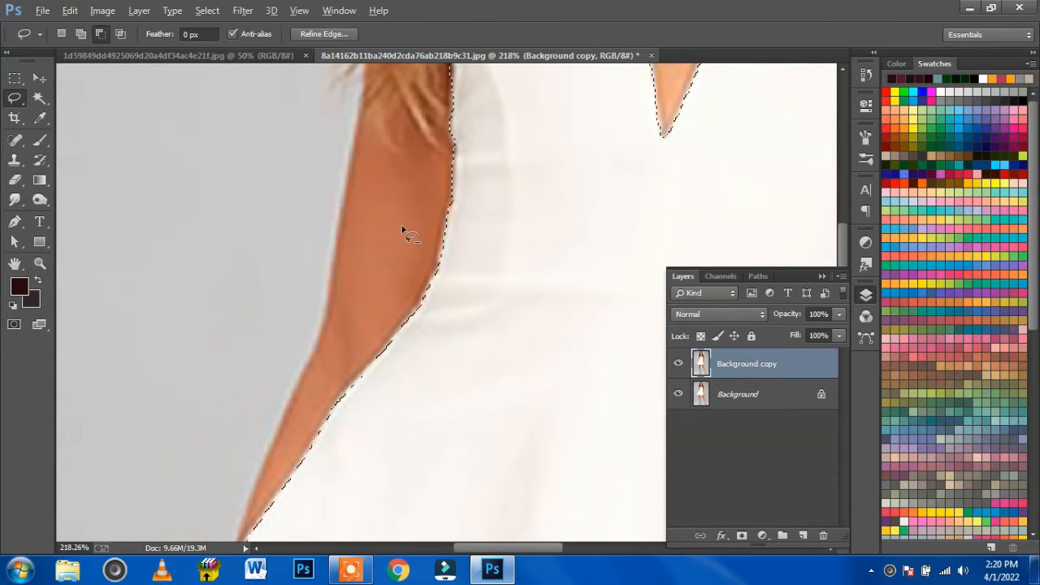
scroll(402, 224, "down", 3)
scroll(479, 205, "up", 2)
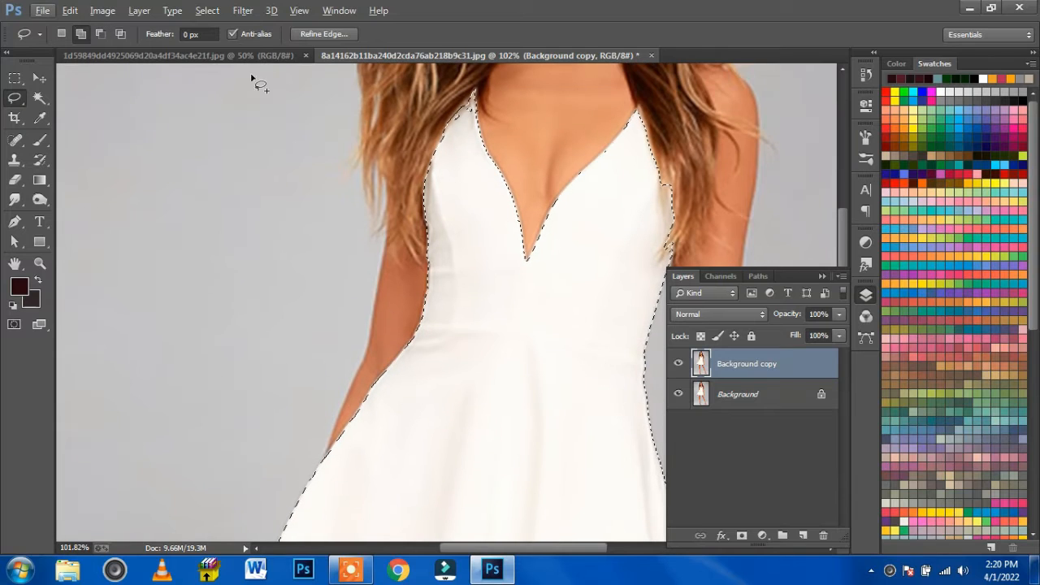
- Feather the dress selection with a radius of 2 pixels
left_click(206, 12)
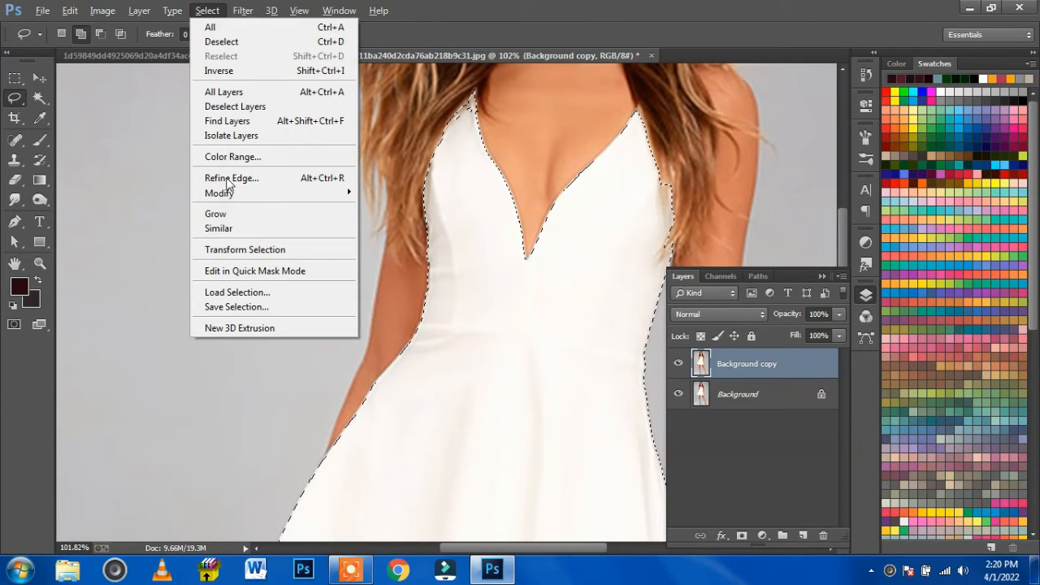
mouse_move(243, 193)
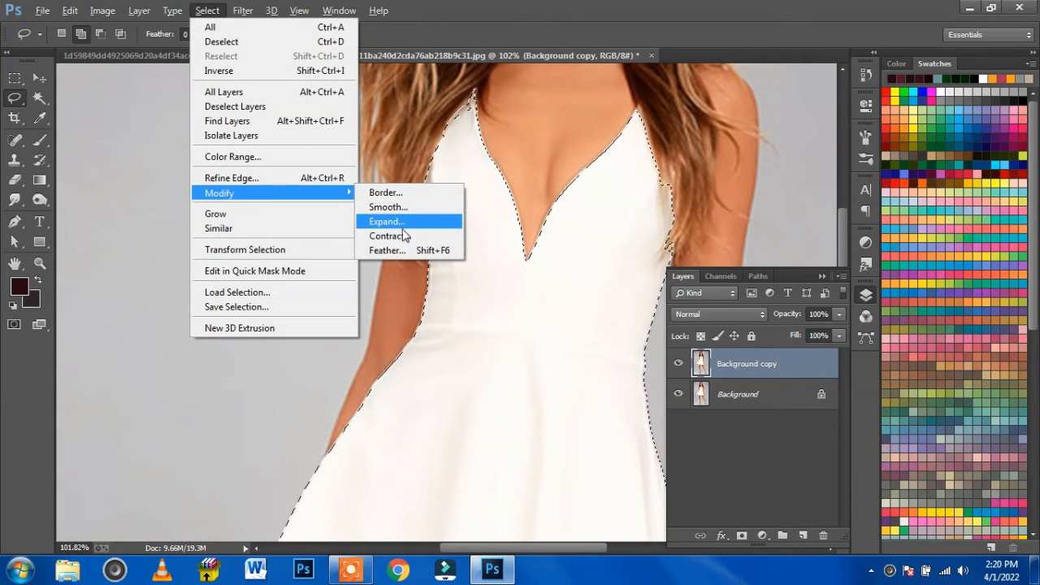
left_click(445, 251)
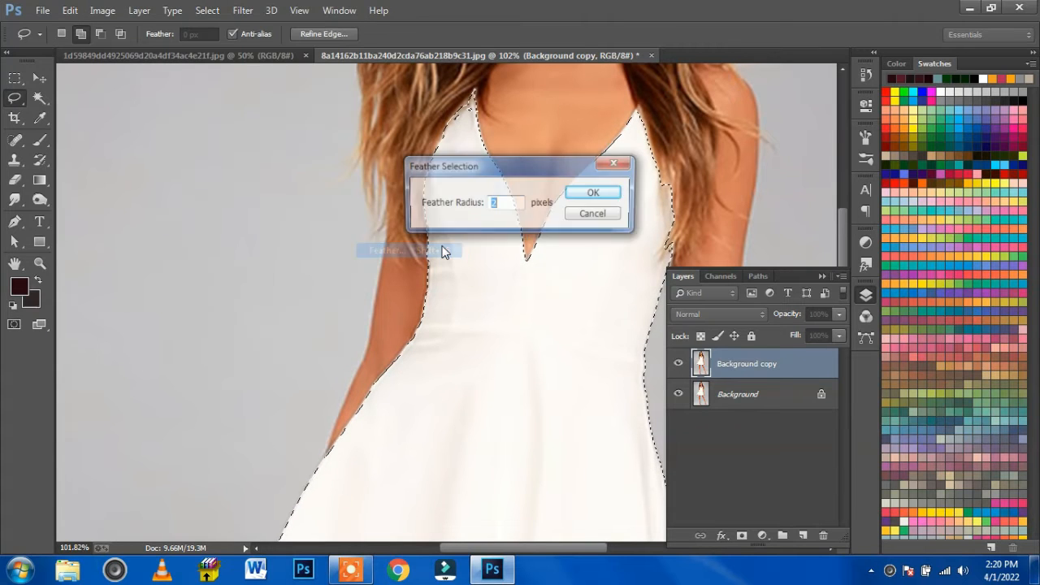
left_click(597, 194)
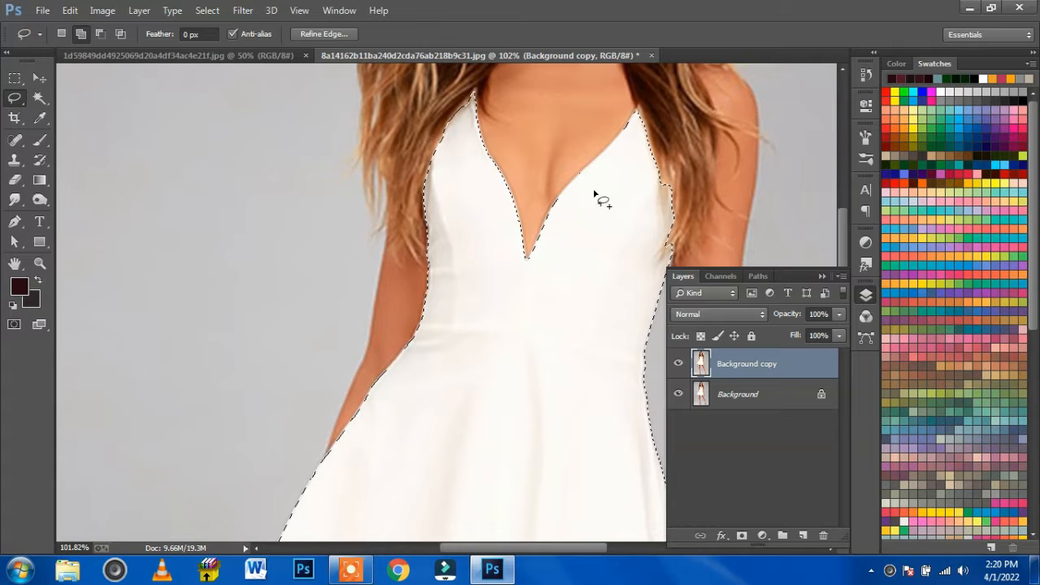
- Expand the feathered dress selection by 2 pixels and check its outline around the dress
scroll(534, 220, "up", 5)
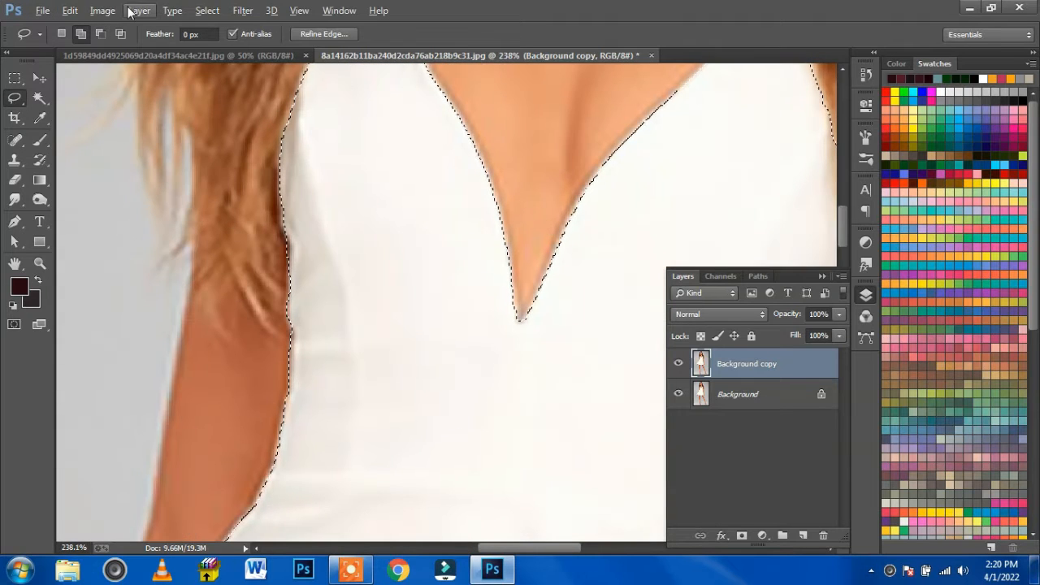
left_click(206, 10)
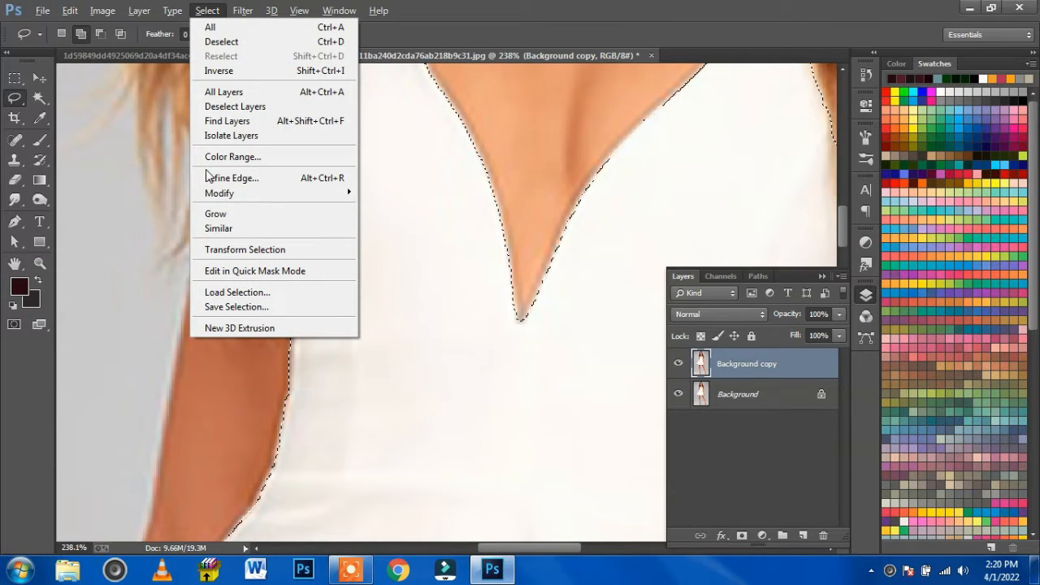
mouse_move(220, 194)
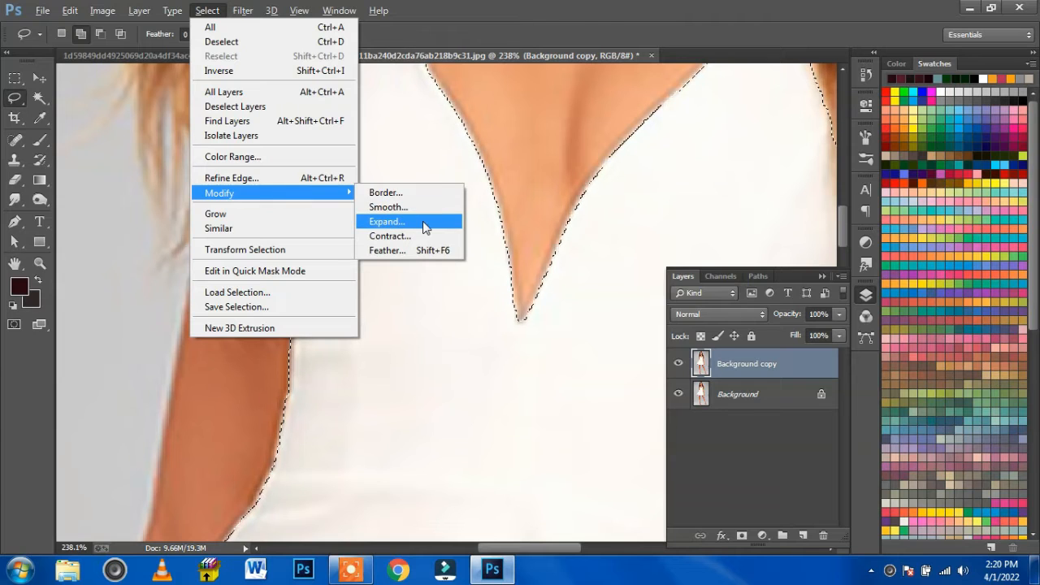
left_click(423, 222)
type("2")
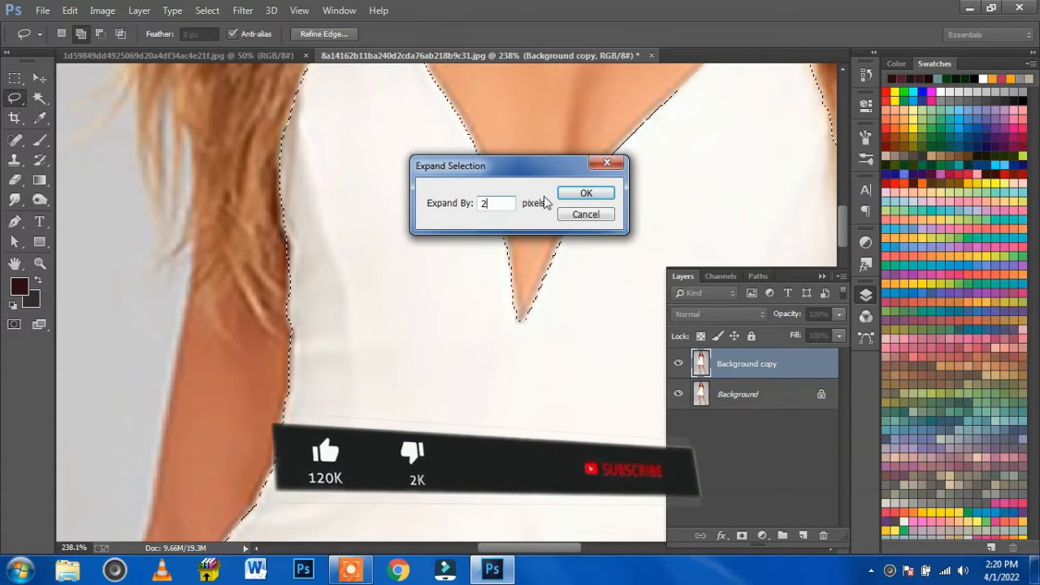
left_click(587, 194)
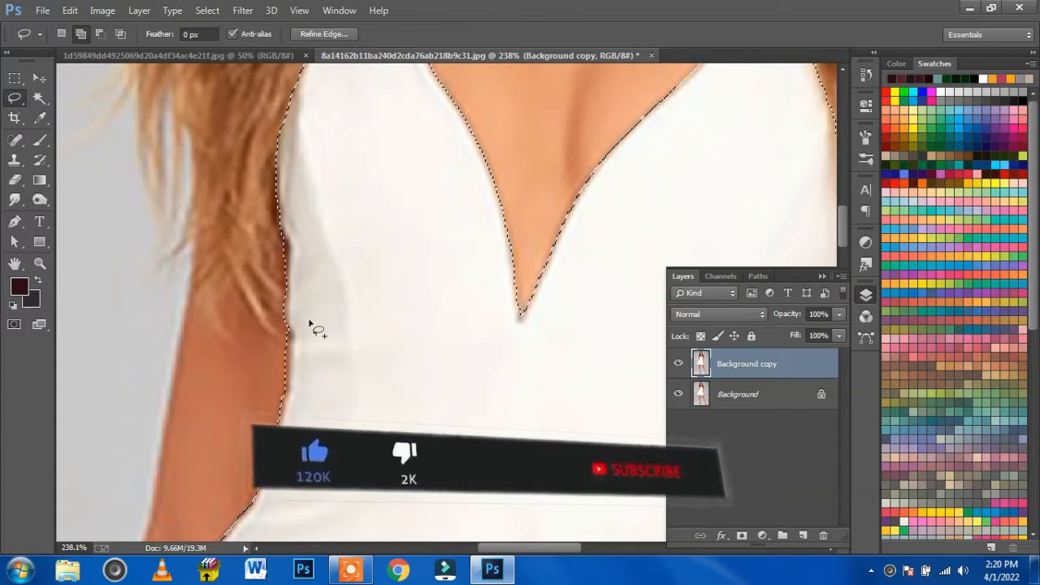
scroll(320, 262, "down", 2)
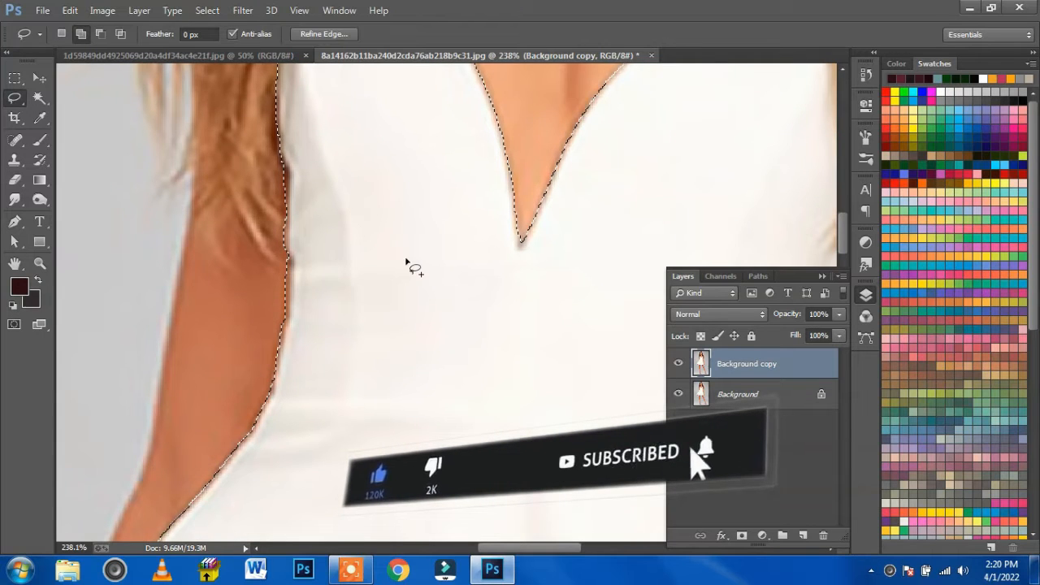
scroll(406, 261, "down", 6)
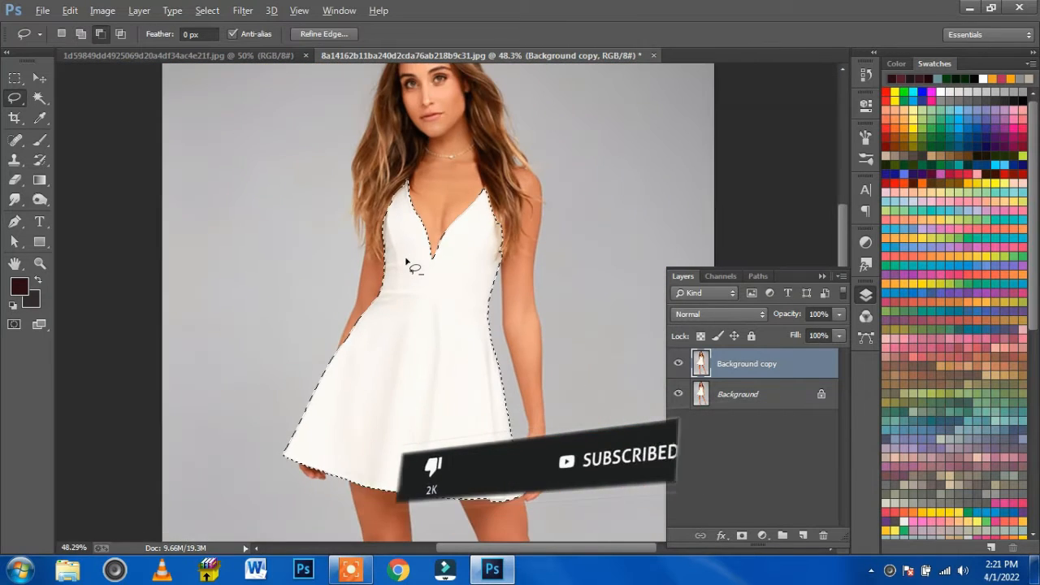
scroll(406, 261, "up", 2)
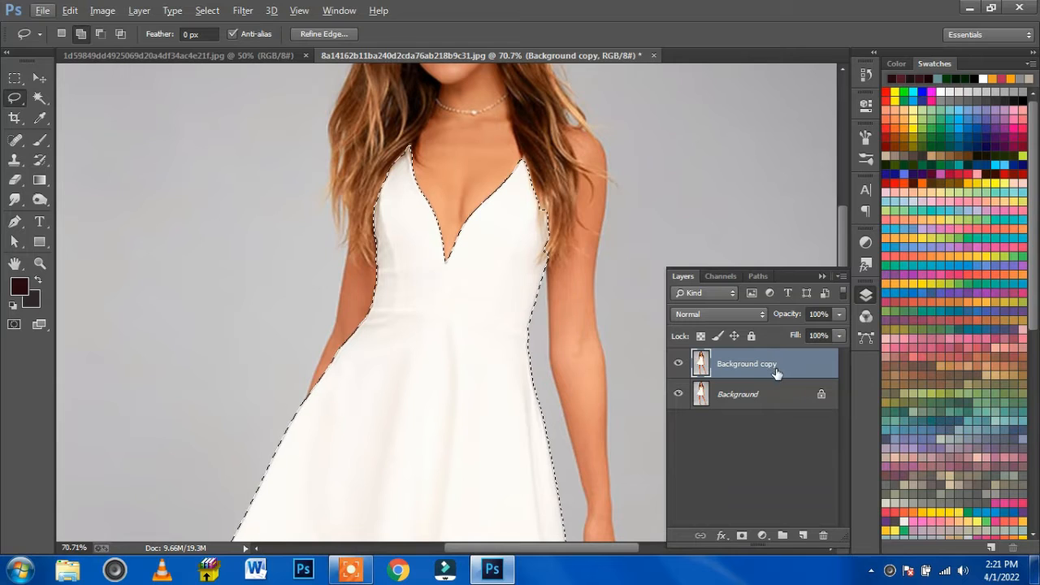
- Add a layer mask to Background copy from the dress selection and check the cut-out by temporarily hiding the Background layer
left_click(742, 536)
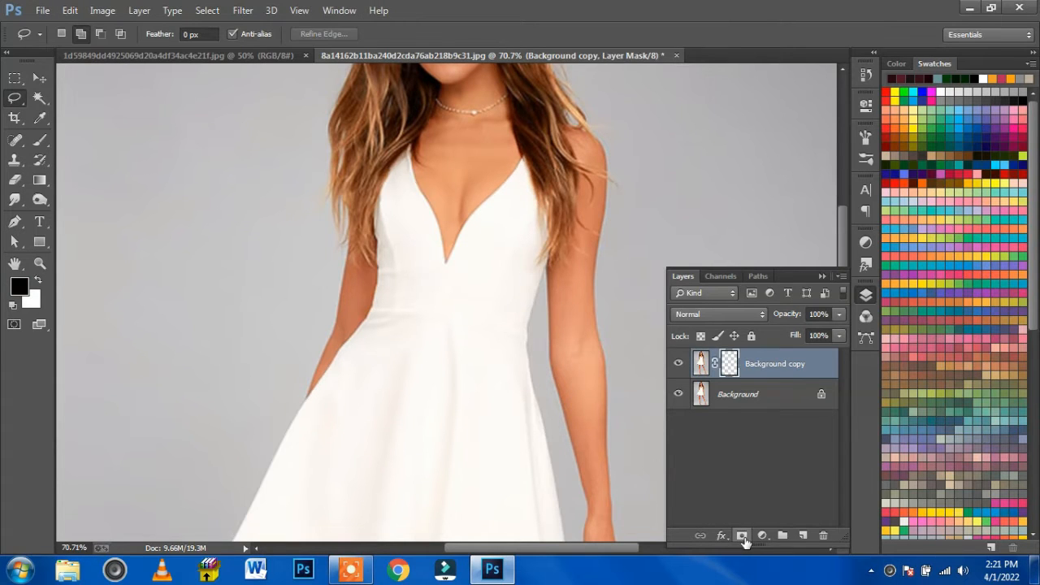
left_click(679, 394)
left_click(680, 394)
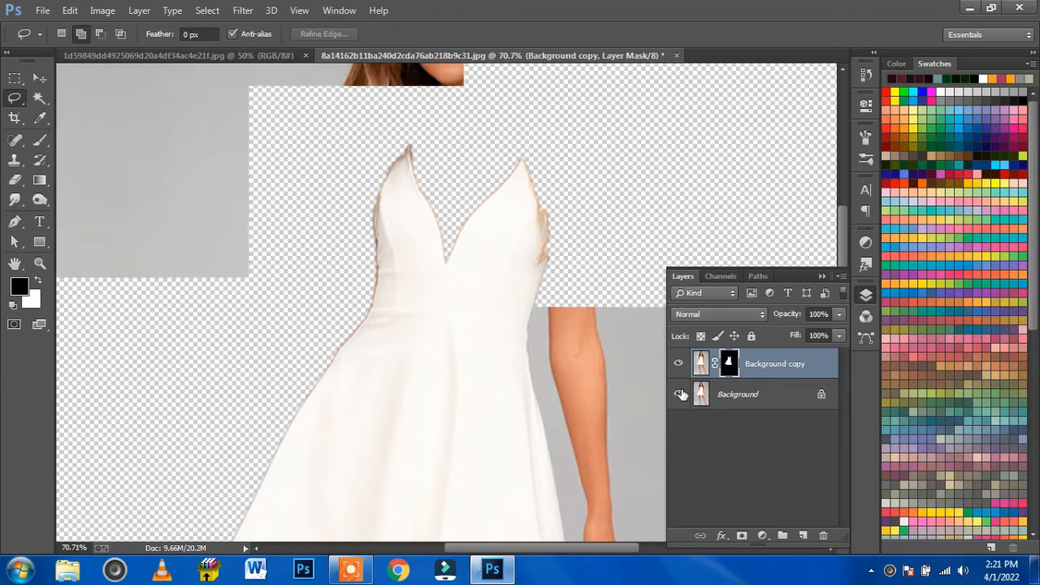
left_click(679, 394)
left_click(679, 394)
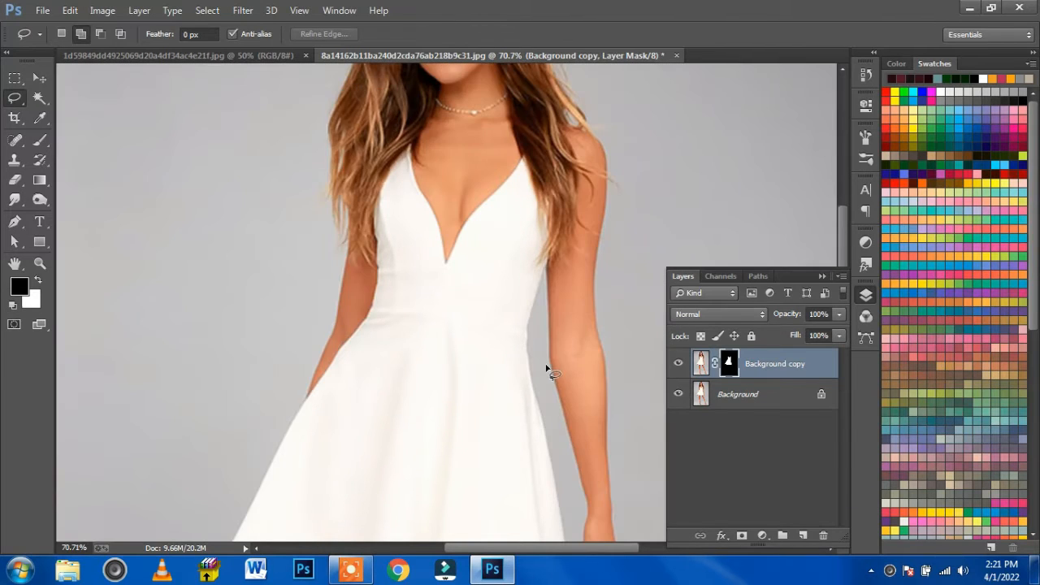
scroll(546, 367, "down", 3)
scroll(545, 367, "down", 2)
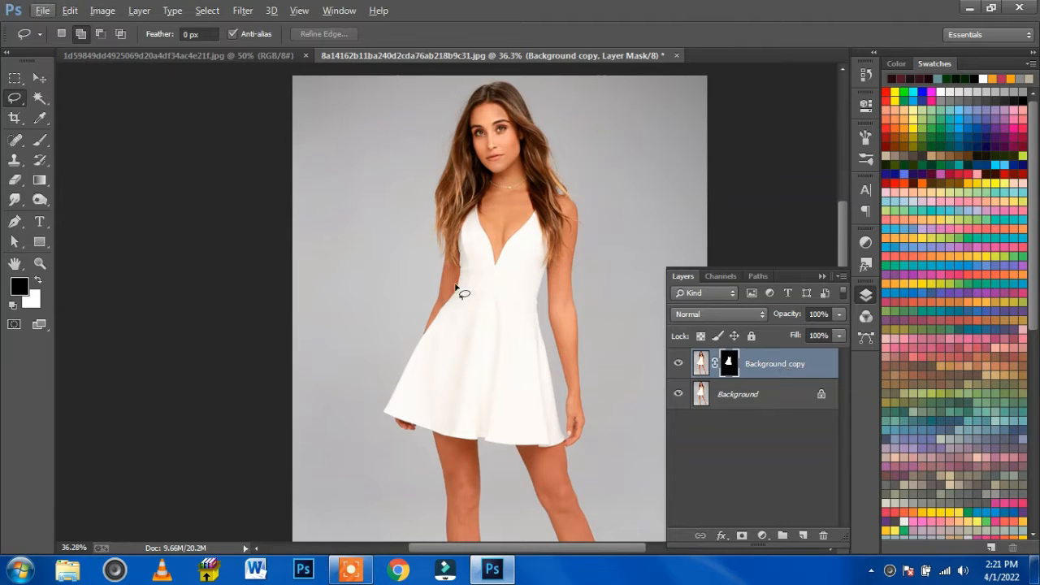
- Resize the floral pattern image to 1500 pixels wide, keeping its proportions
left_click(39, 78)
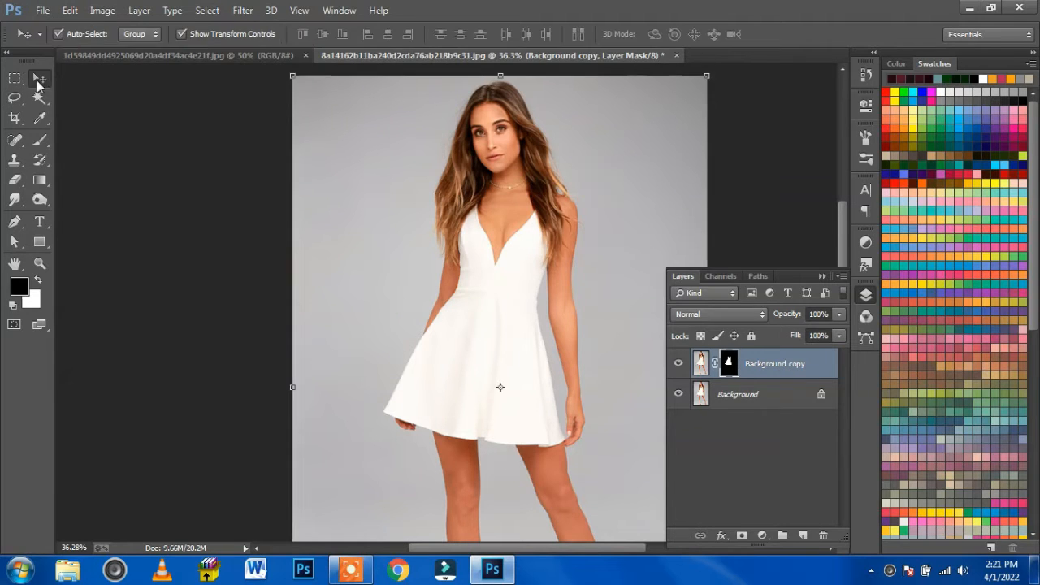
left_click(106, 54)
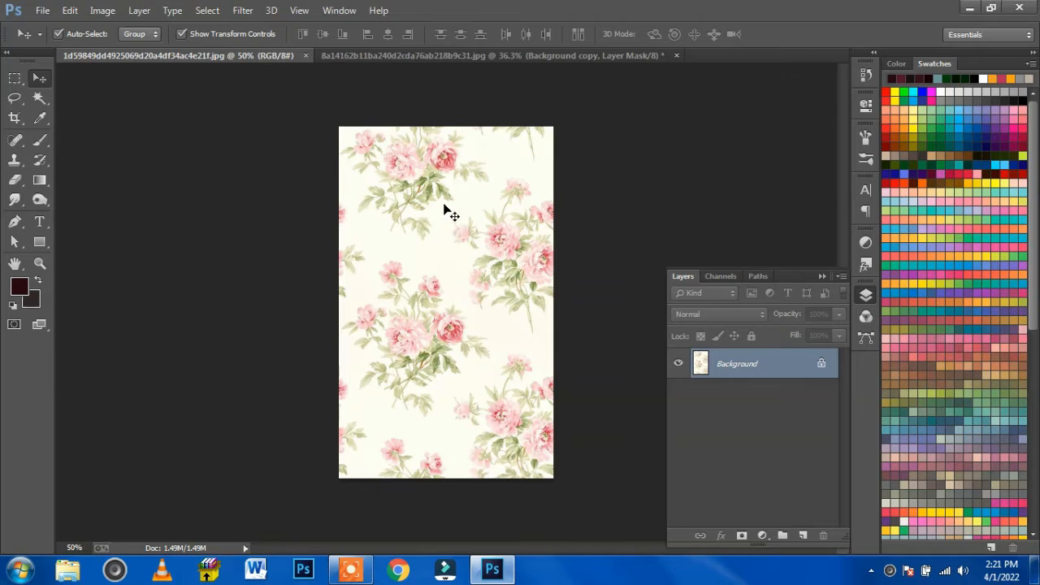
left_click(99, 11)
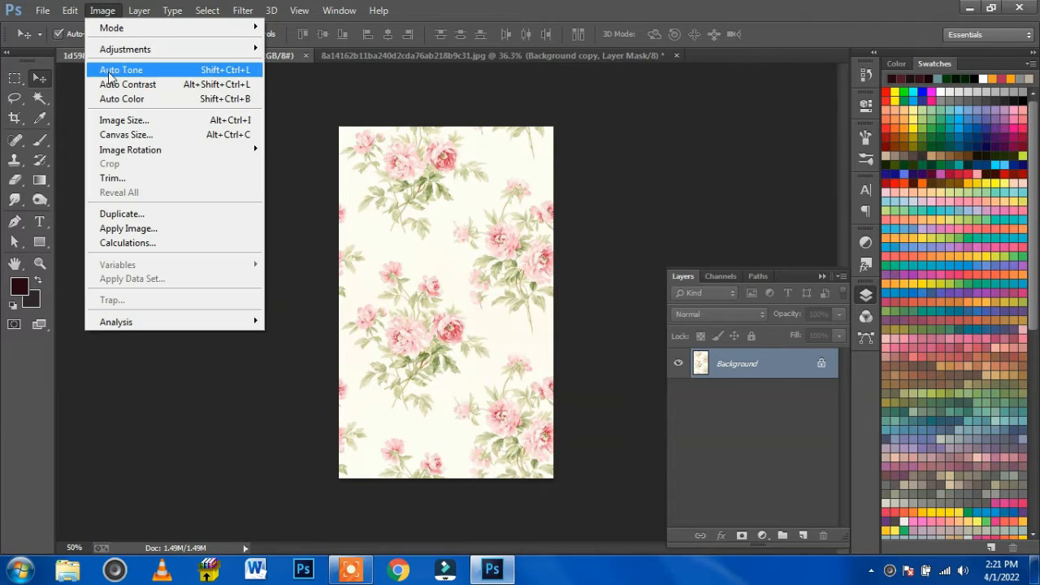
left_click(120, 122)
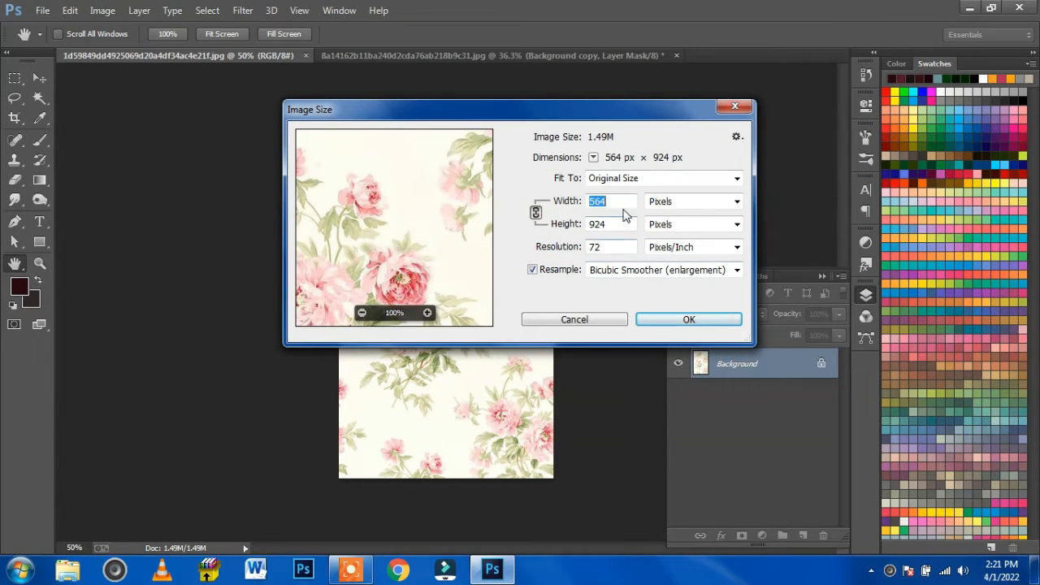
left_click(624, 206)
type("1500")
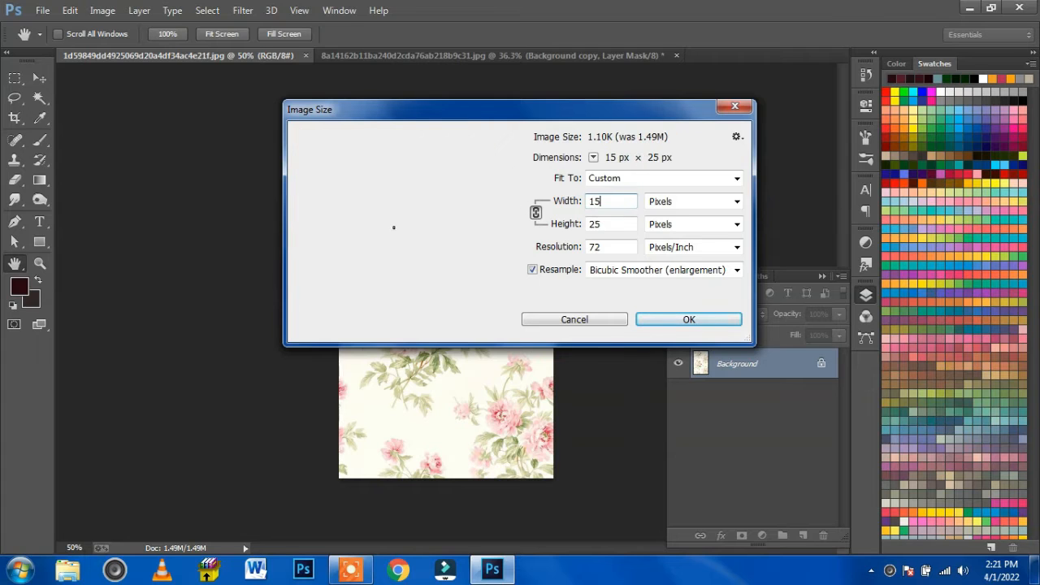
left_click(688, 321)
key("ctrl+0")
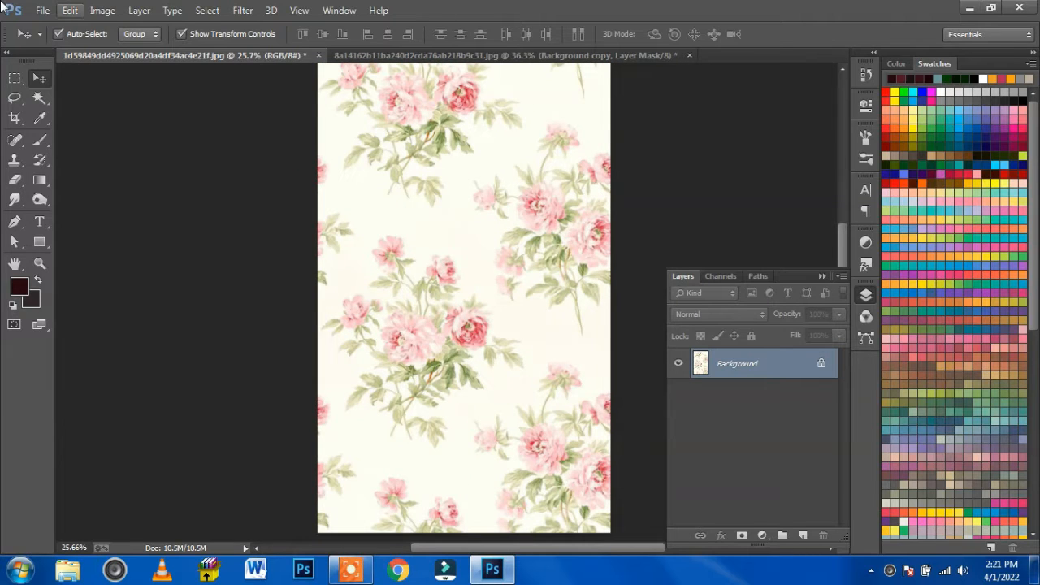
- Apply Auto Tone to the floral pattern image and copy it into the dress photo as a new layer
left_click(101, 10)
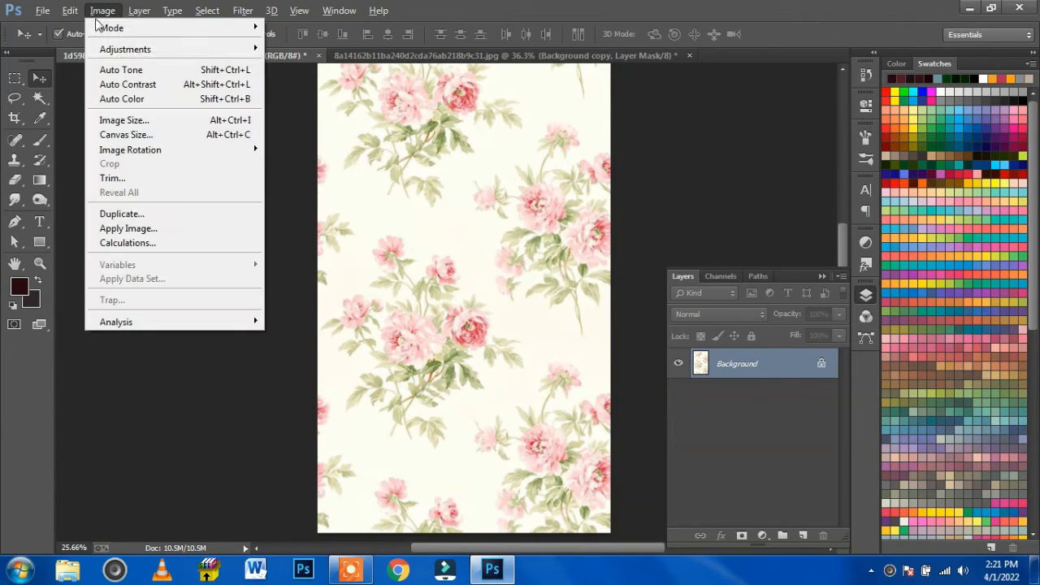
left_click(115, 72)
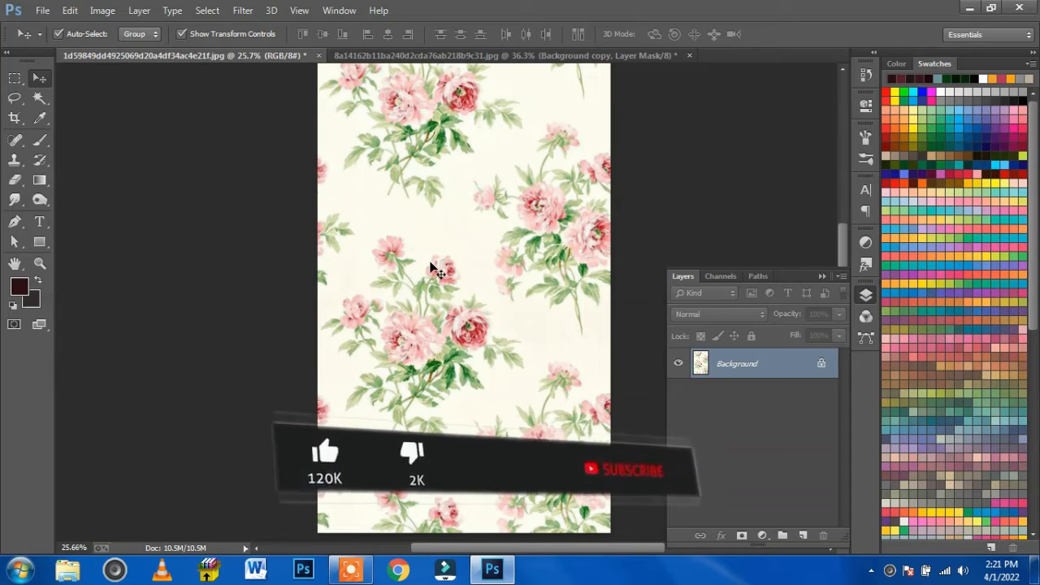
left_click_drag(430, 186, 505, 198)
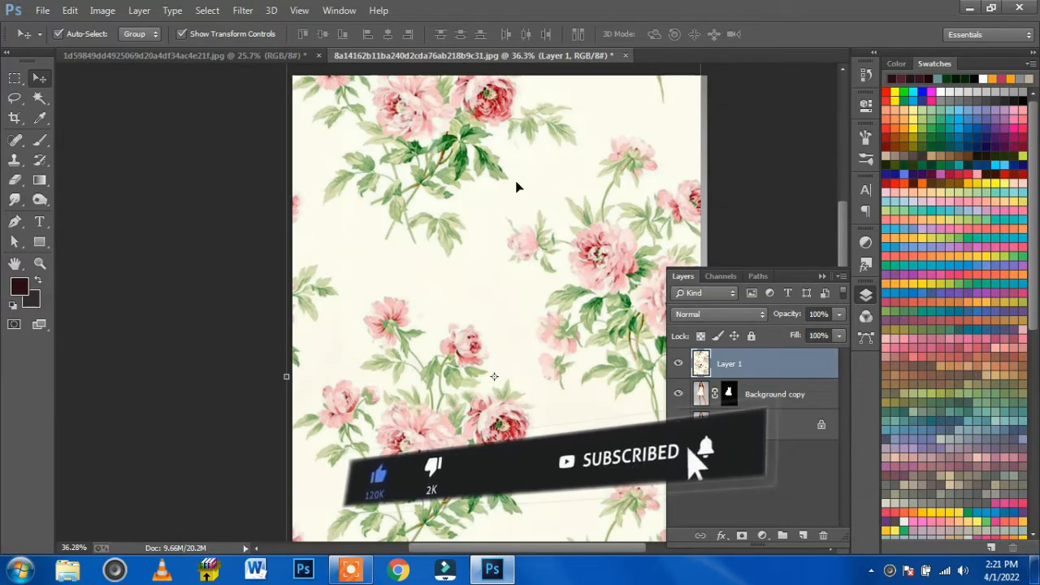
- Scale the floral pattern layer to about 61% and place it over the woman's dress
key("ctrl+0")
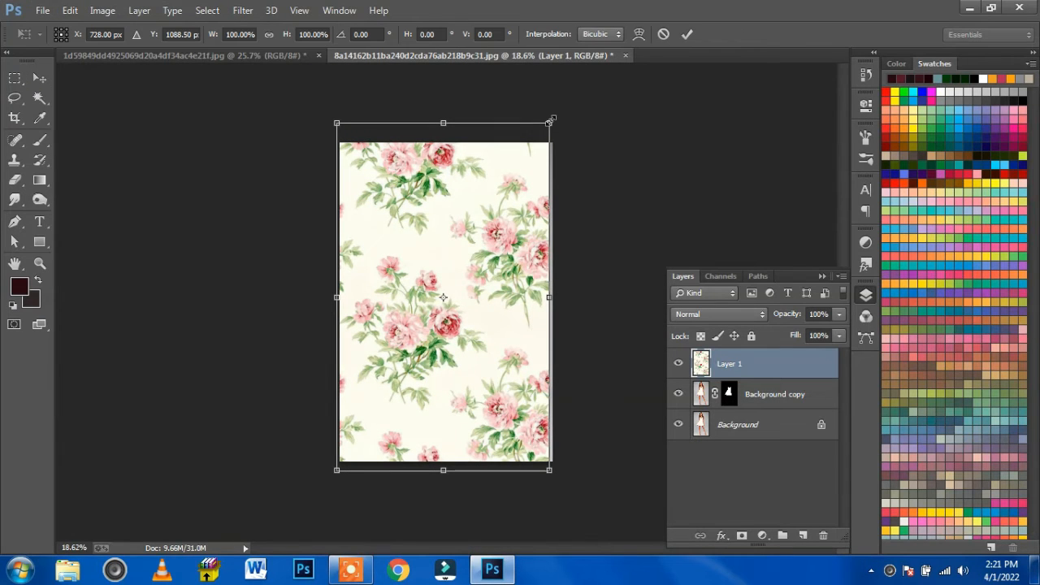
left_click_drag(551, 120, 510, 173)
left_click_drag(480, 239, 469, 234)
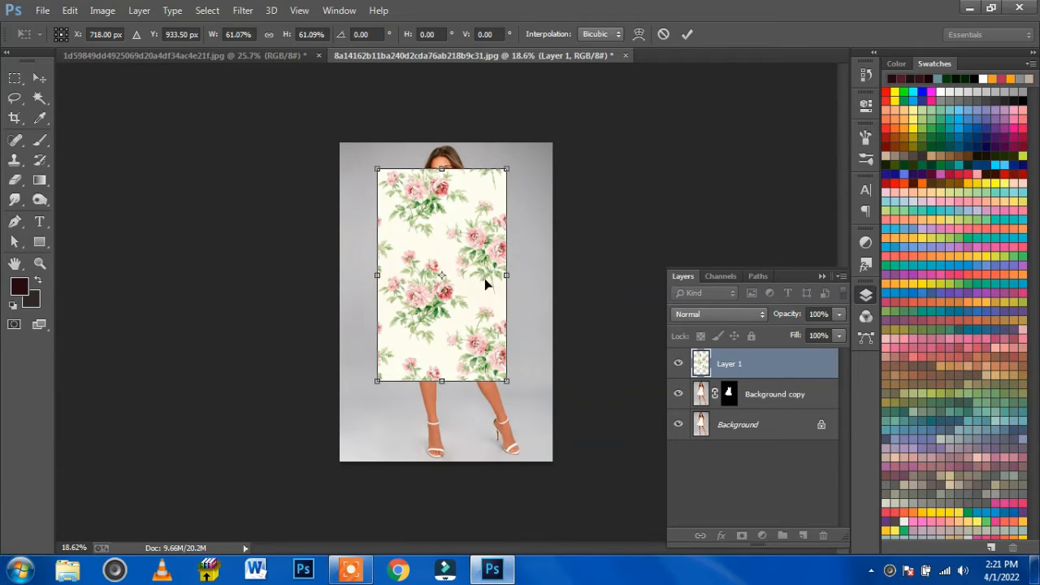
key("Return")
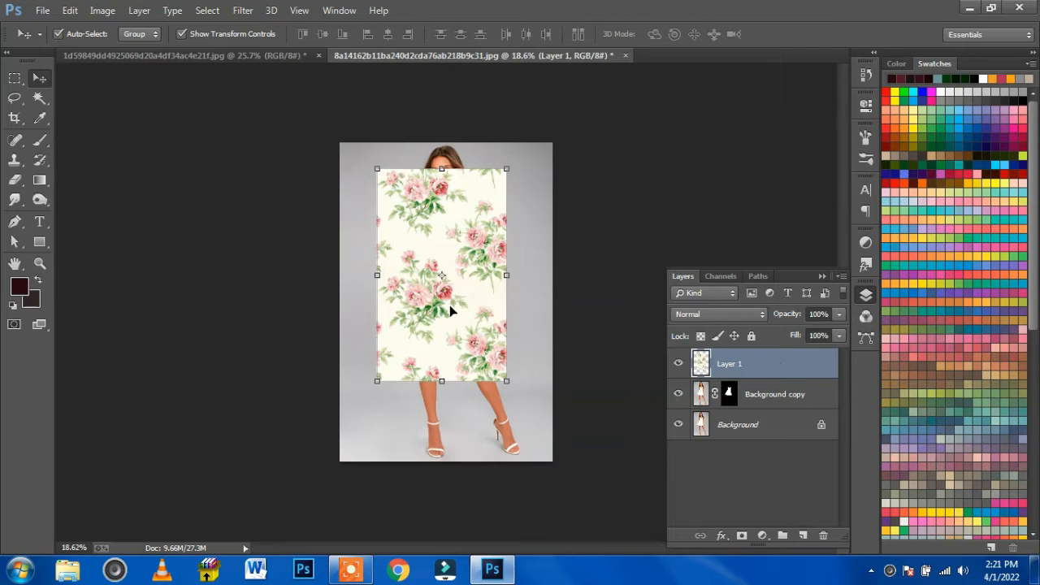
- Try the Linear Burn blend mode on the floral pattern layer and undo it
scroll(452, 305, "up", 5)
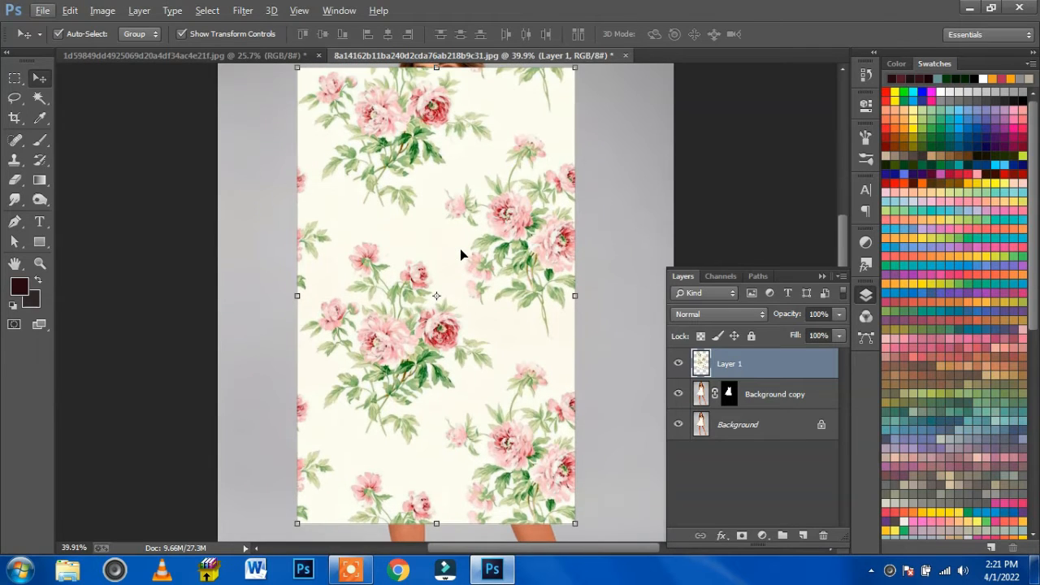
left_click(727, 314)
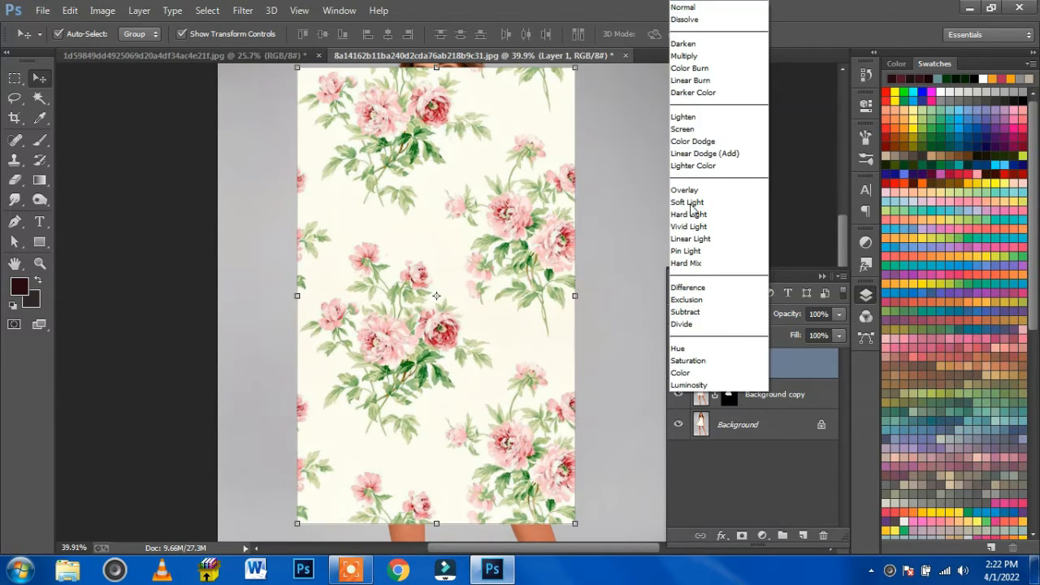
left_click(723, 87)
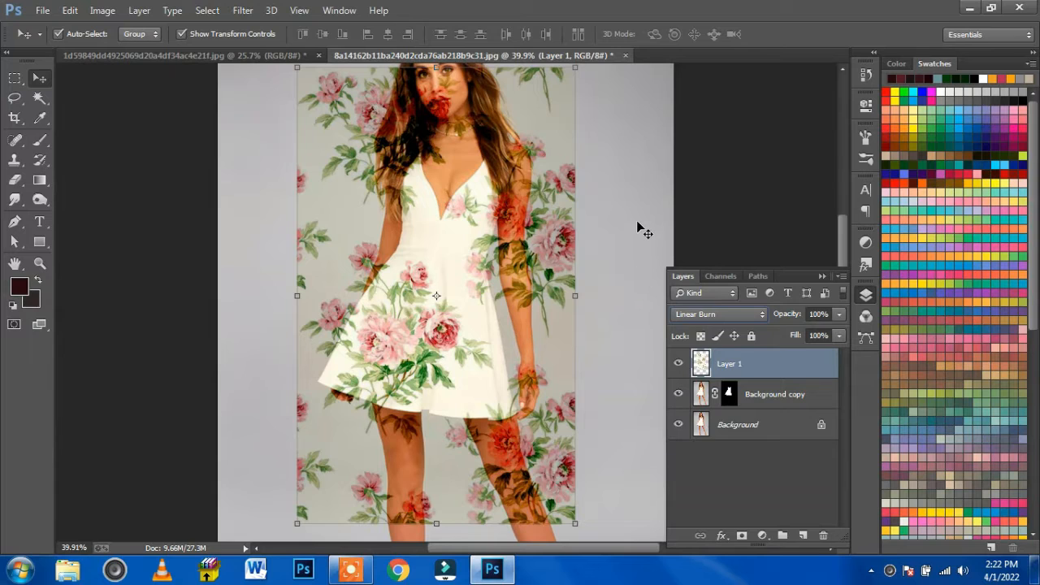
key("ctrl+z")
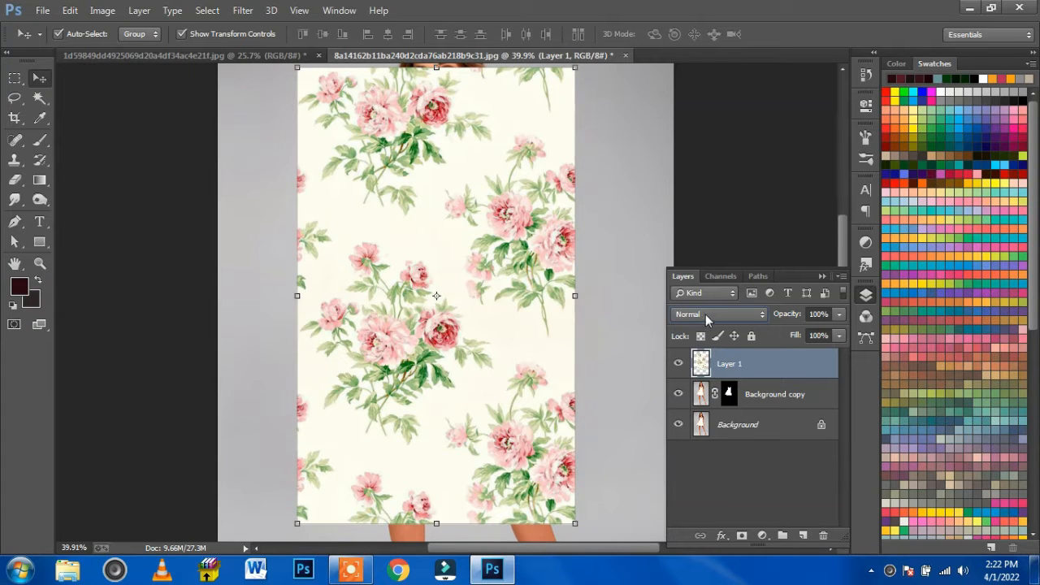
- Scale the floral pattern layer to about 77% width and 69% height so that it just covers the dress
left_click(576, 64)
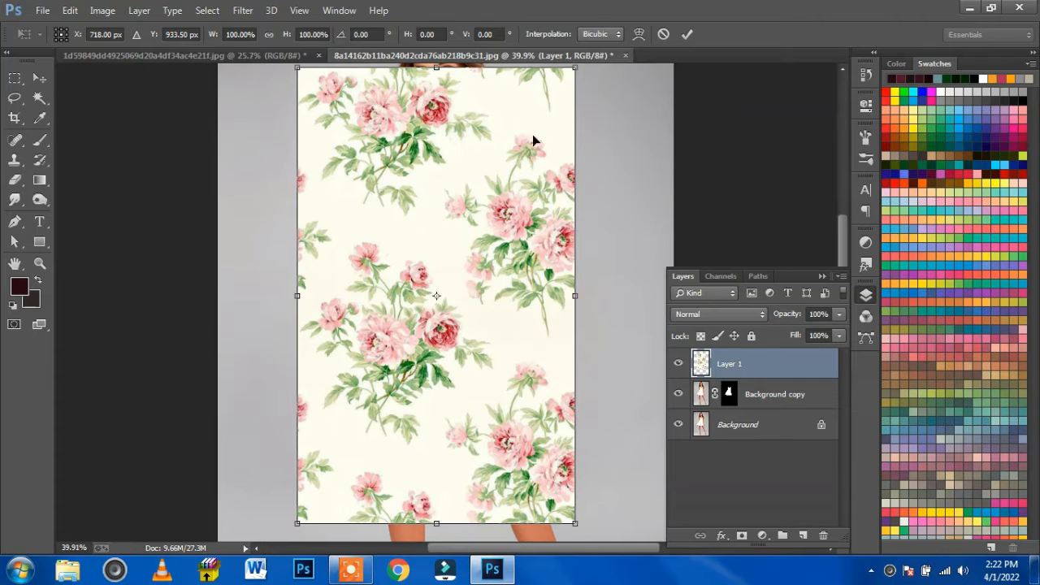
left_click_drag(572, 71, 542, 121)
mouse_move(483, 210)
left_mouse_down()
mouse_move(374, 227)
mouse_move(484, 192)
left_mouse_up()
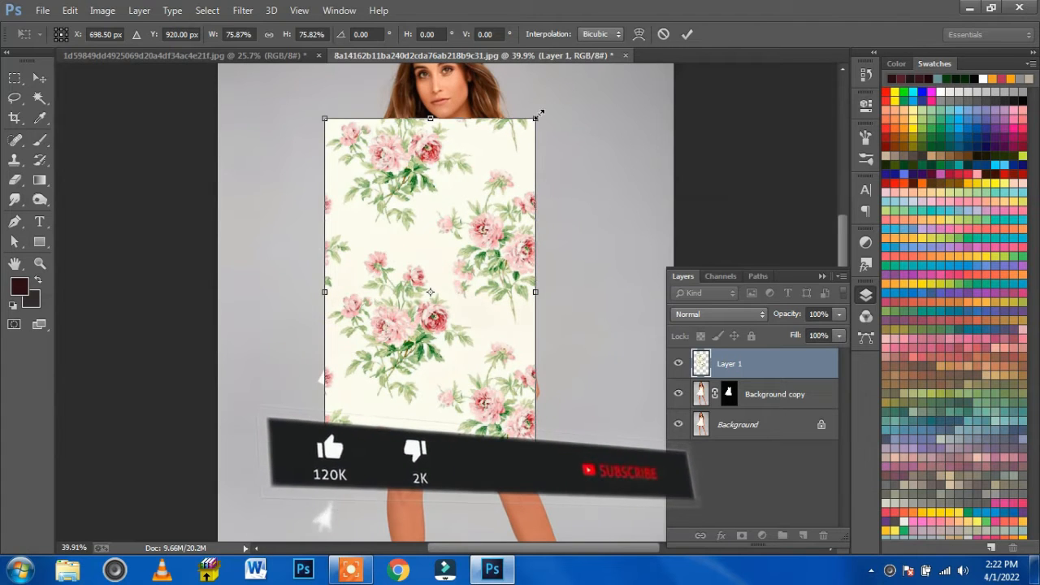
mouse_move(534, 119)
left_mouse_down()
mouse_move(528, 110)
mouse_move(529, 133)
left_mouse_up()
left_click_drag(333, 289, 314, 288)
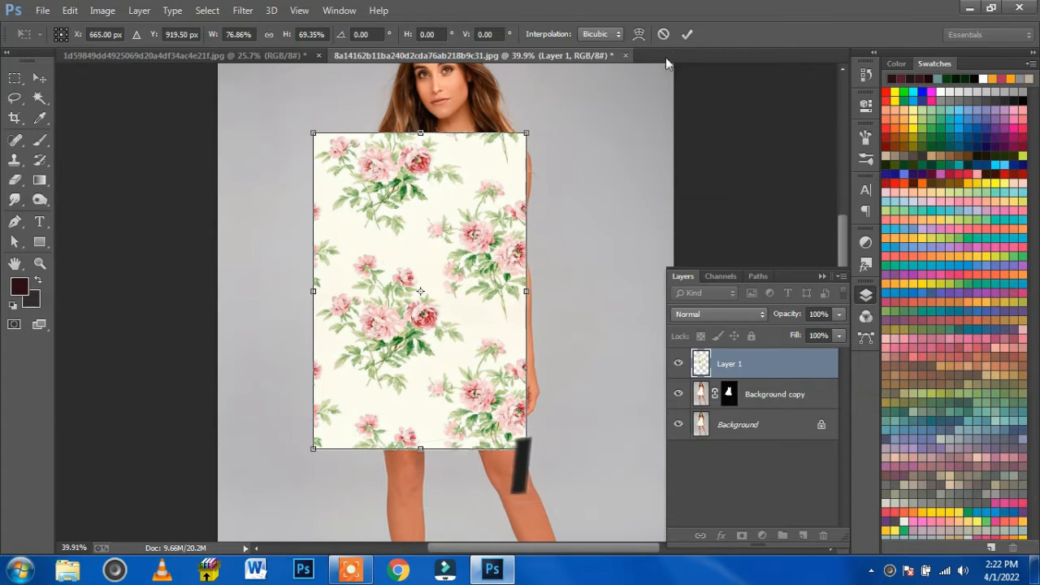
left_click(686, 33)
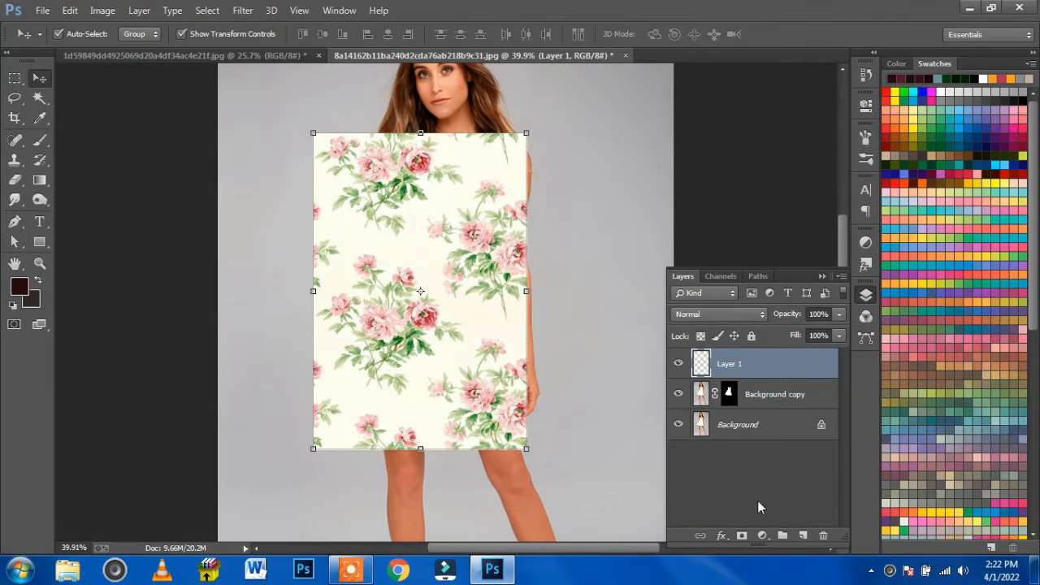
- Set the floral pattern layer's blend mode to Linear Burn and clip it to the masked Background copy layer
left_click(737, 312)
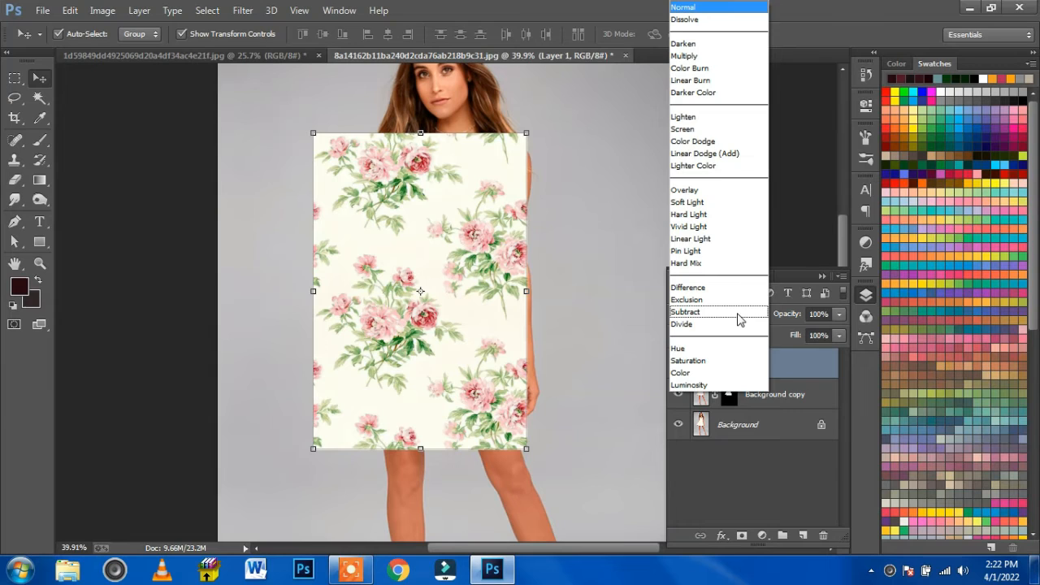
left_click(723, 82)
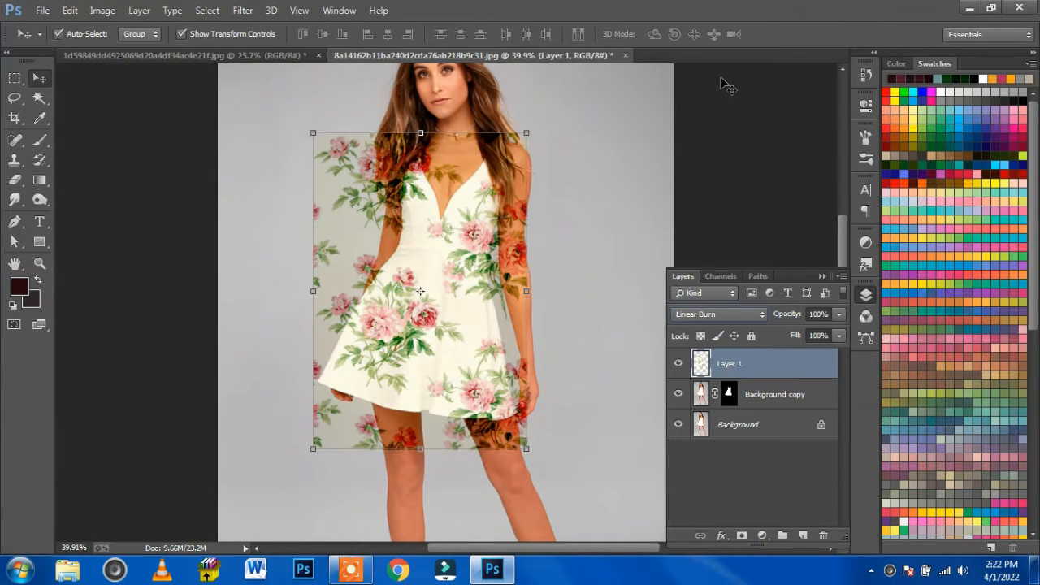
right_click(792, 366)
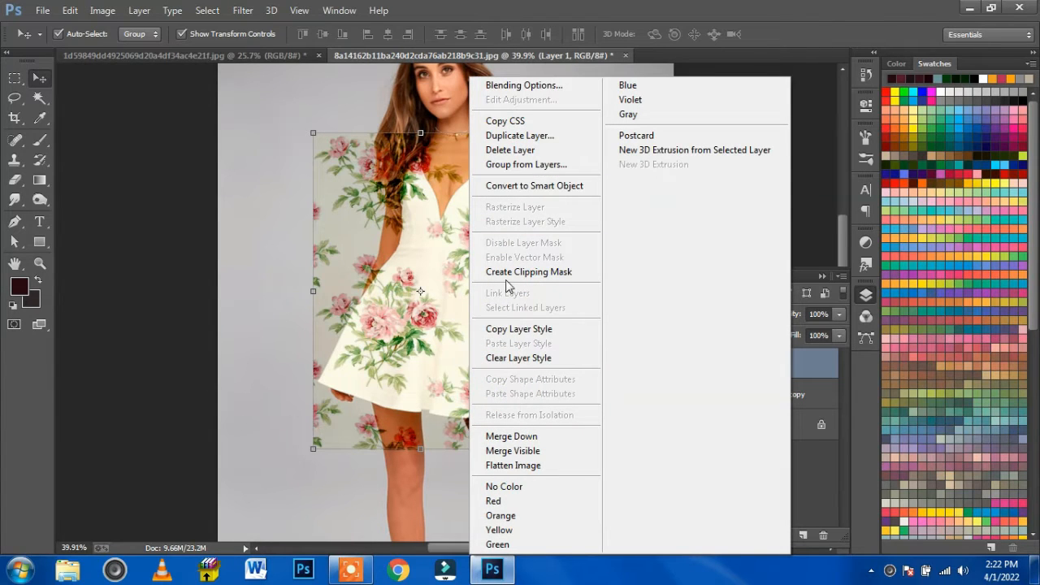
left_click(579, 273)
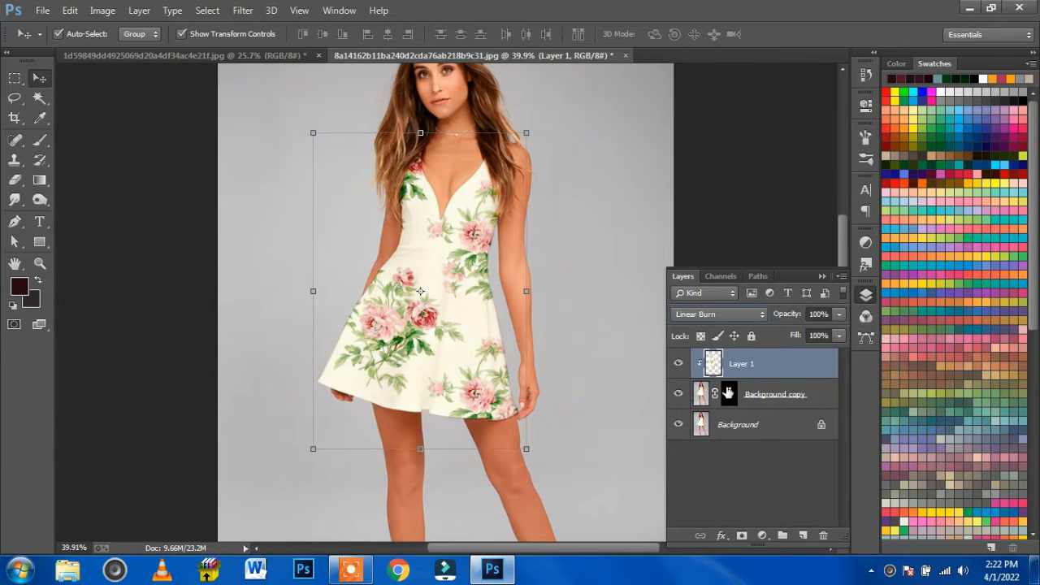
- Try other blend modes on the clipped floral pattern layer and set it to Multiply
key("Down")
key("Down")
key("Down")
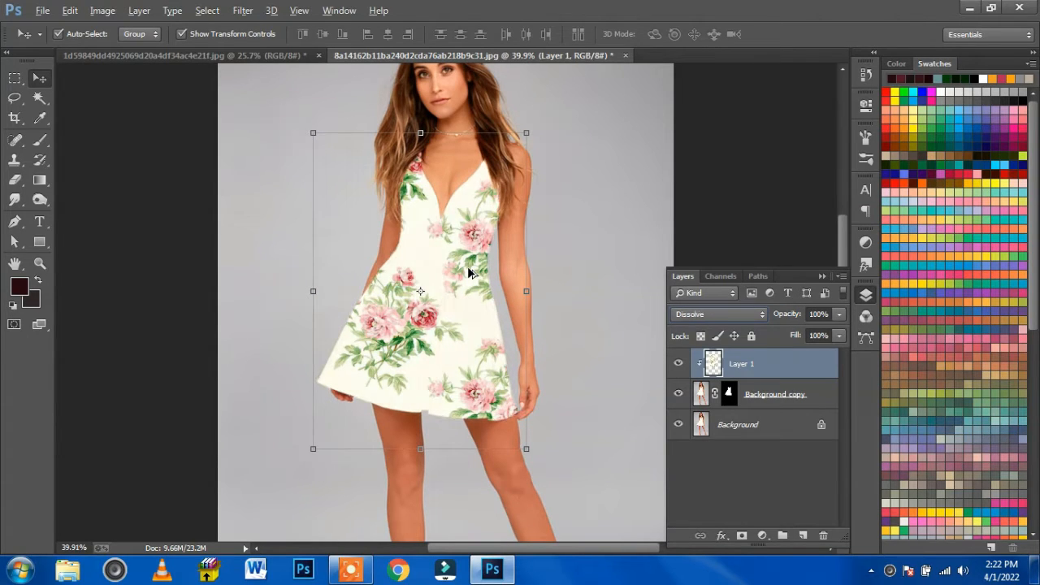
left_click(748, 317)
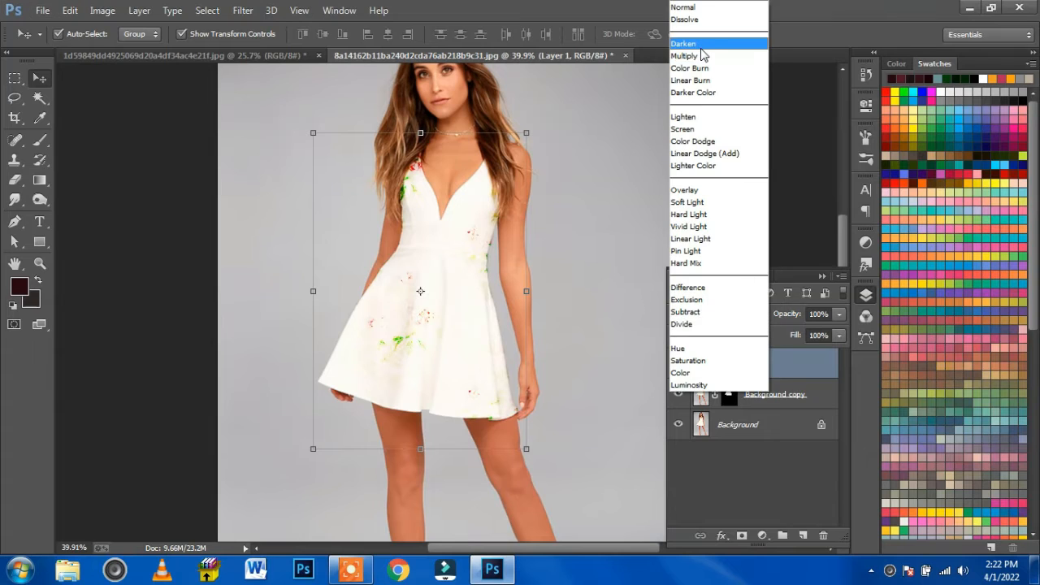
left_click(699, 56)
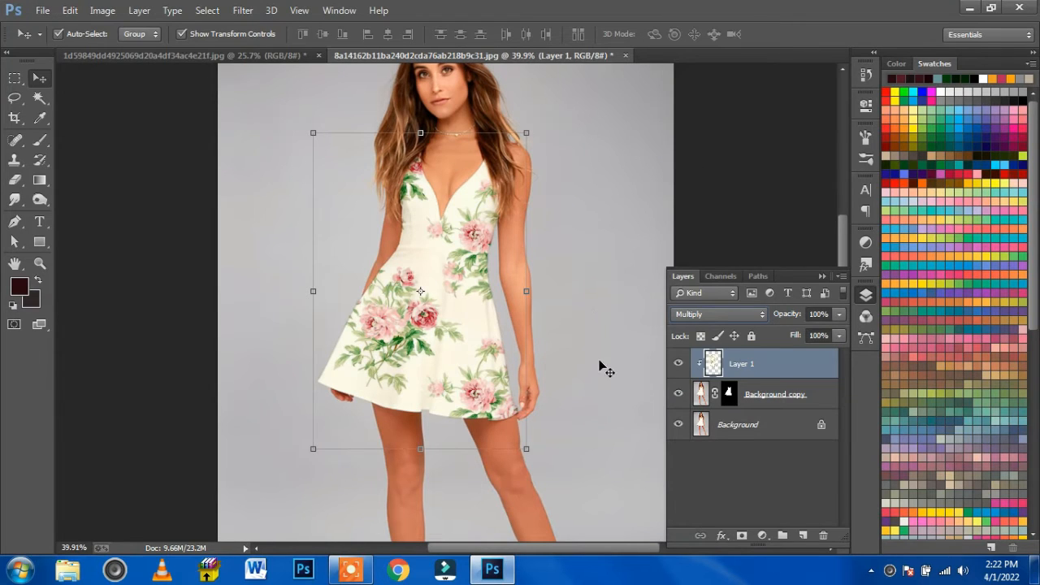
left_click(759, 182)
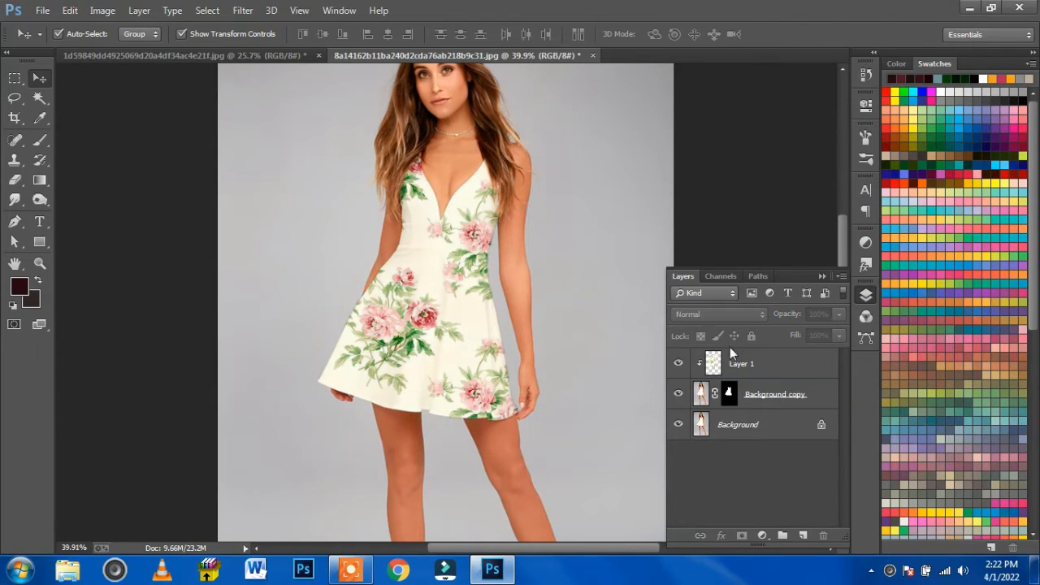
left_click(736, 362)
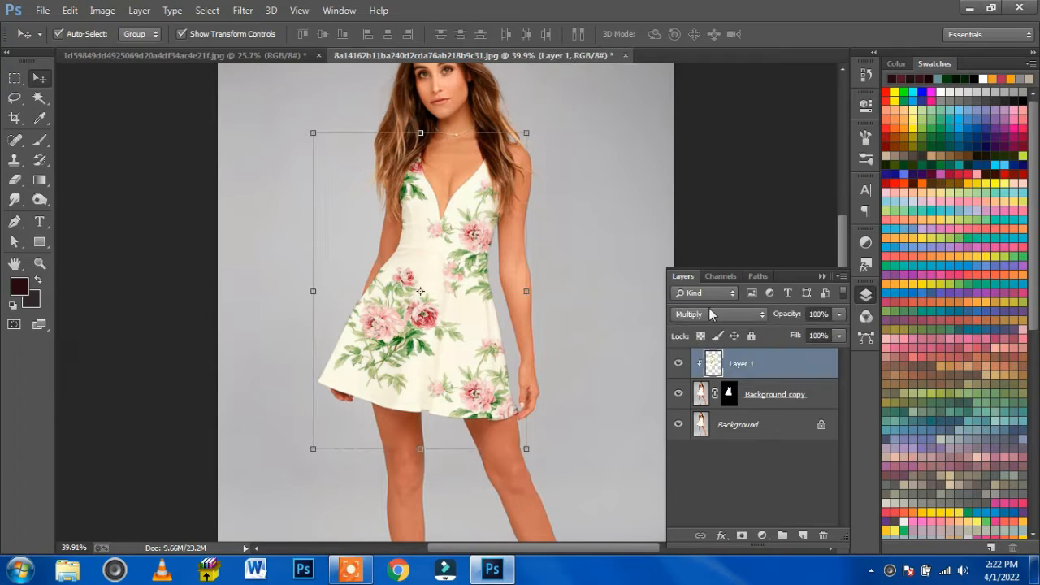
- Scale the clipped floral pattern to about 96% width and 94% height to fit the dress more closely
left_click(420, 452)
left_click_drag(419, 453, 419, 435)
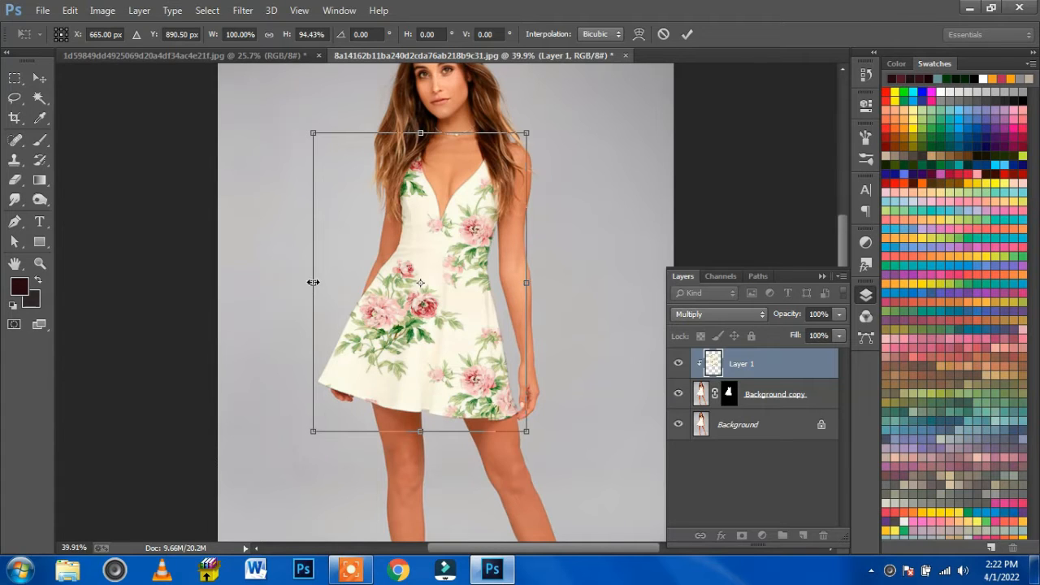
left_click_drag(313, 282, 317, 282)
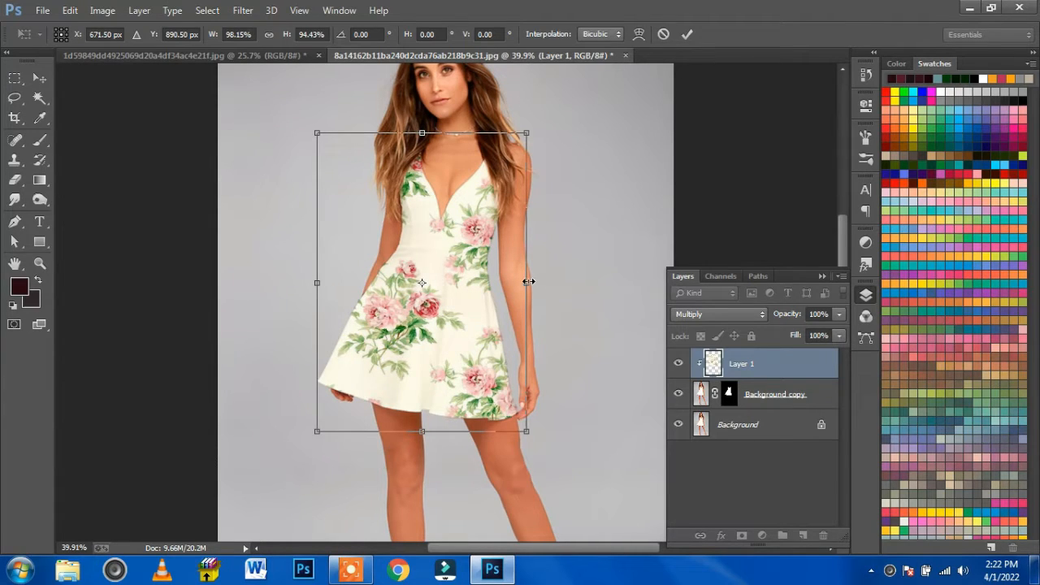
left_click_drag(528, 281, 523, 277)
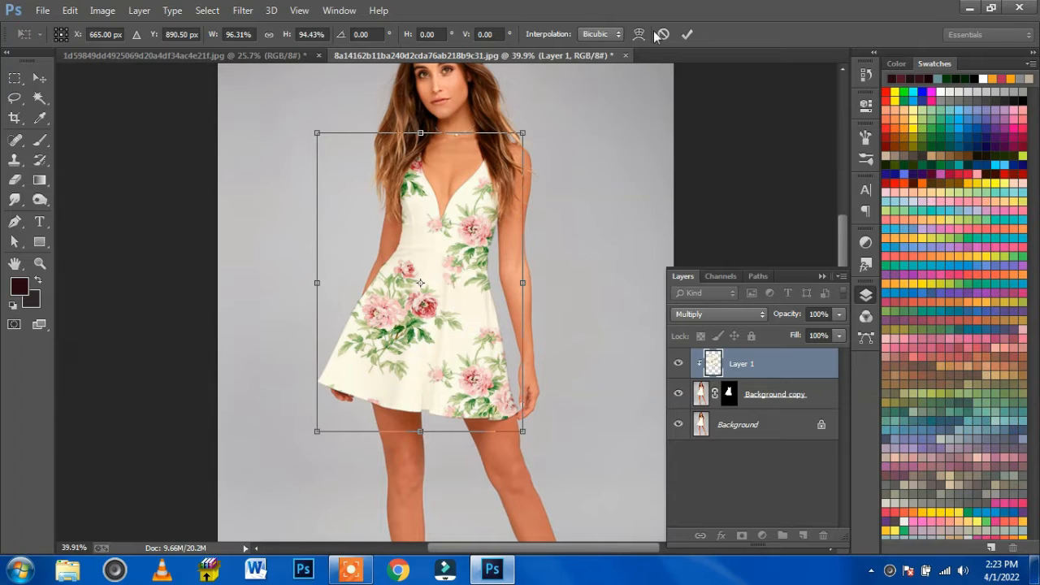
left_click(687, 33)
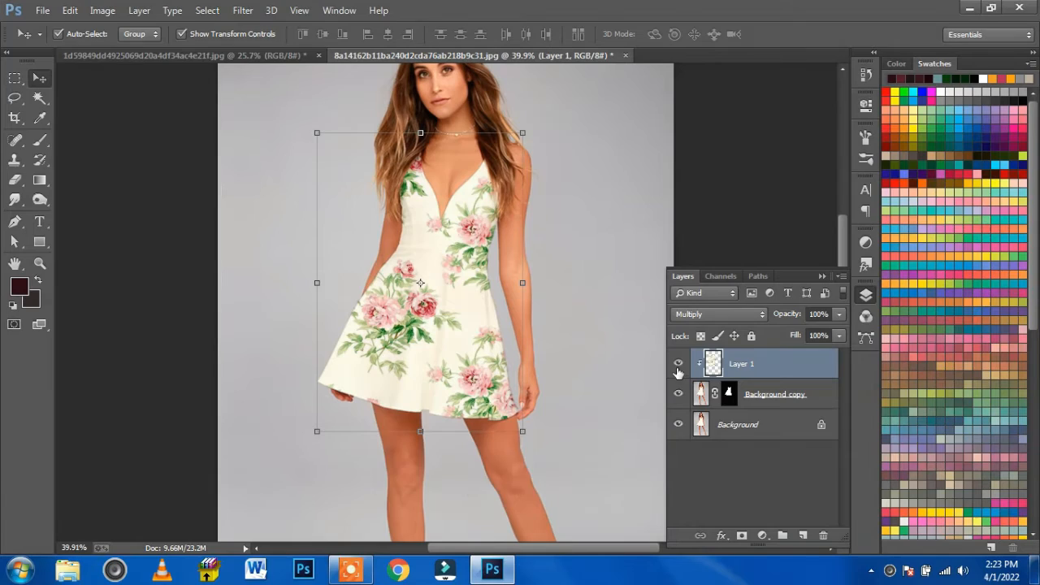
- Compare the dress with and without the floral pattern by toggling the visibility of Layer 1
left_click(679, 367)
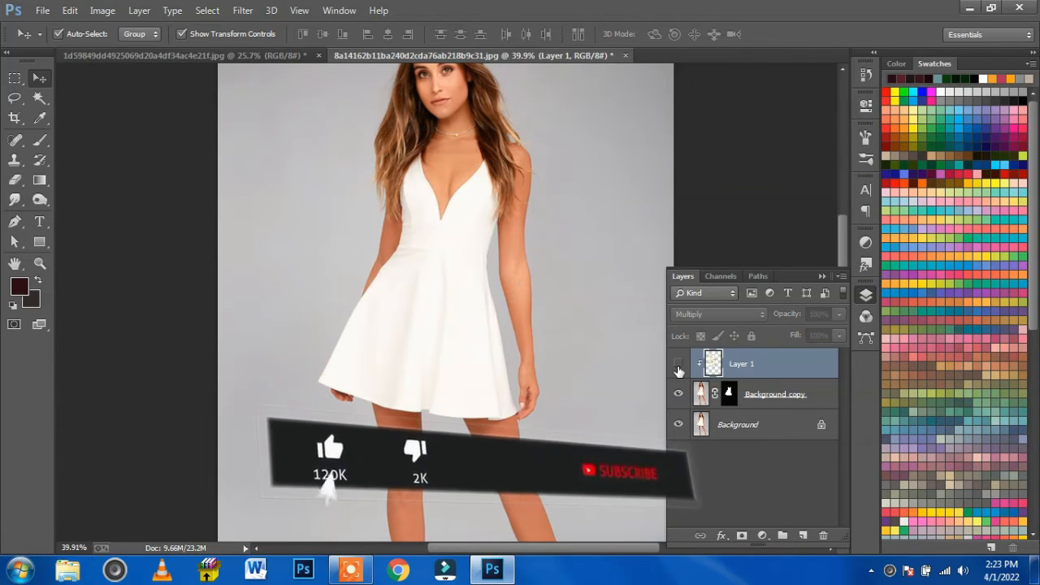
left_click(678, 367)
left_click(679, 367)
left_click(678, 368)
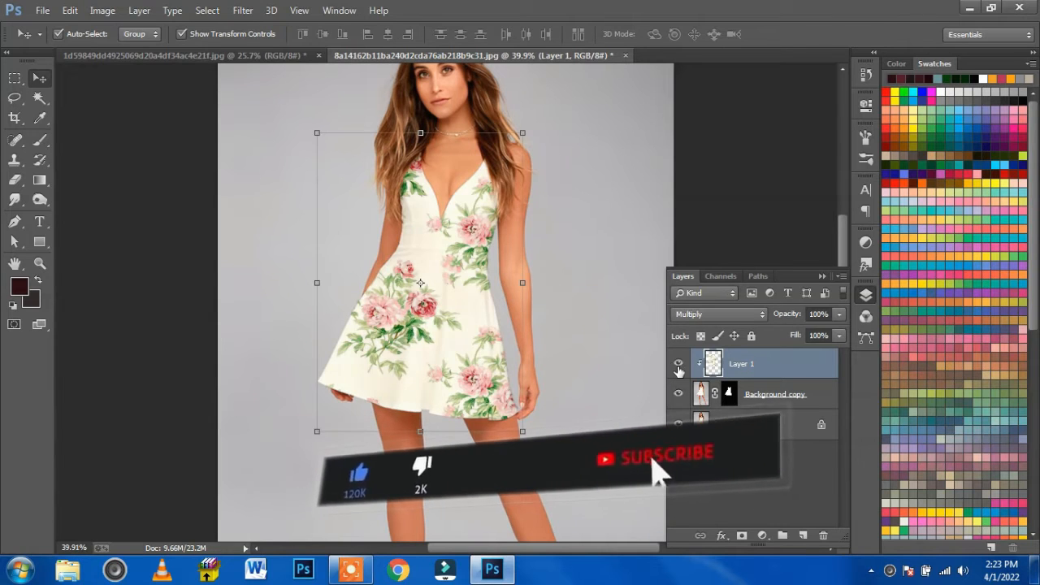
- Save the document as a Photoshop PSD named Diplece001 in the Photos folder
left_click(41, 11)
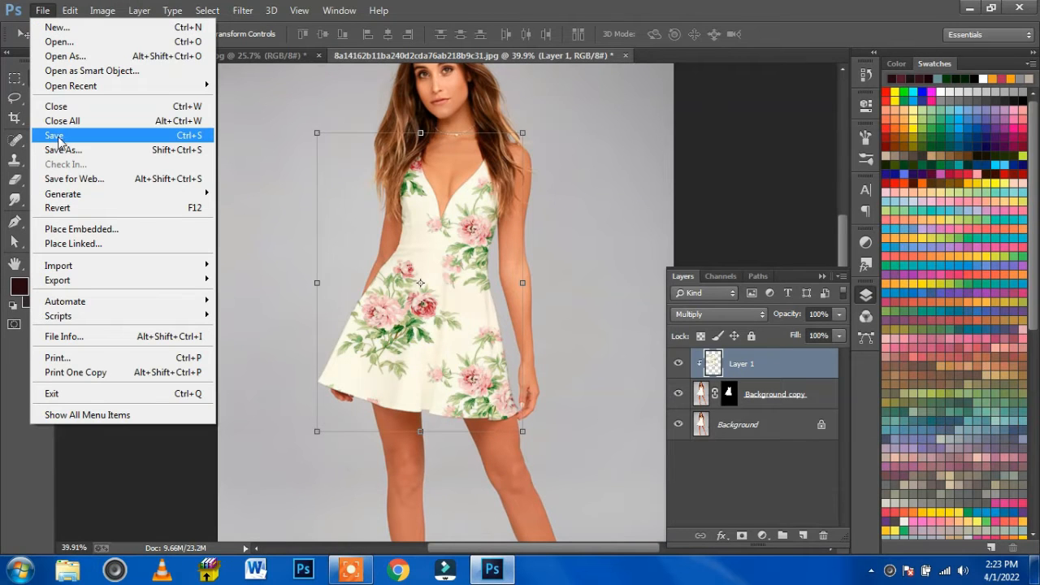
left_click(61, 152)
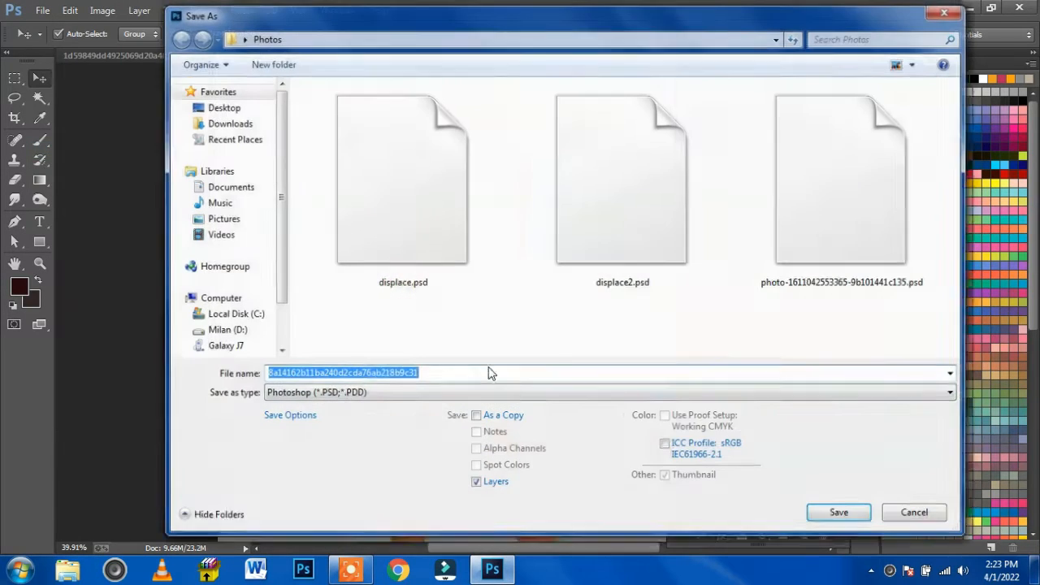
left_click(450, 376)
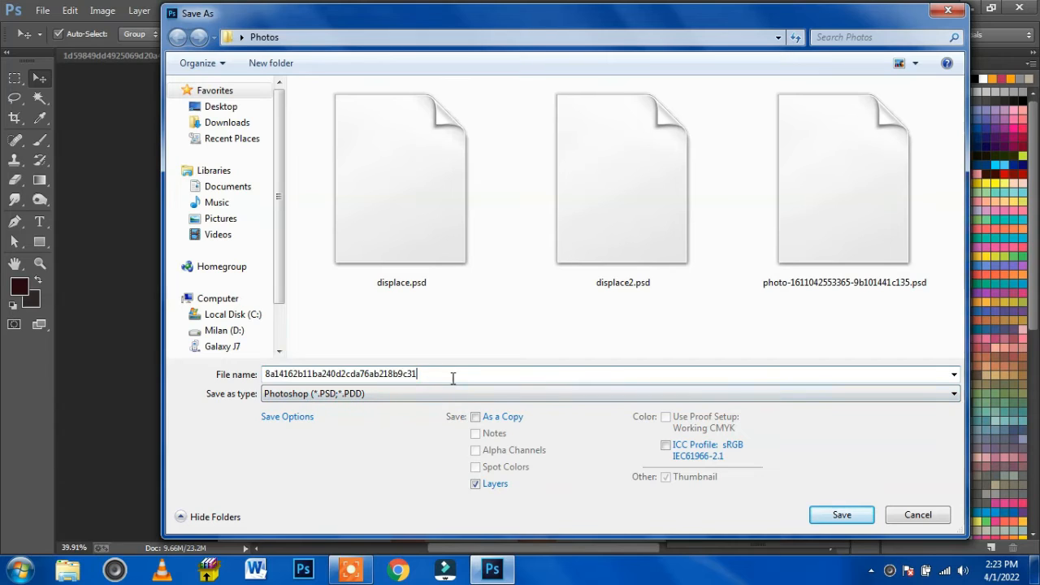
key("ctrl+a")
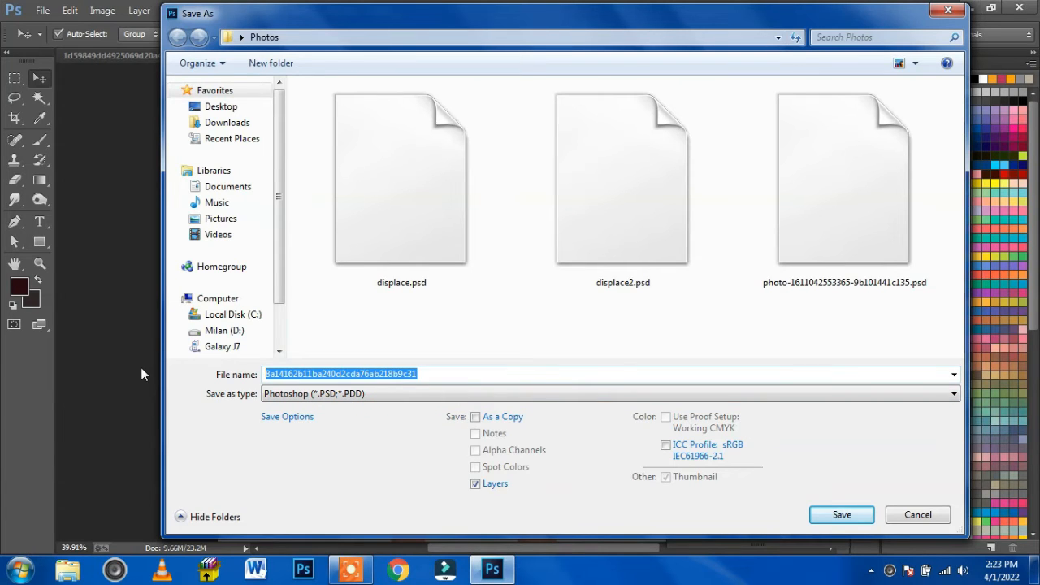
type("Diplece001")
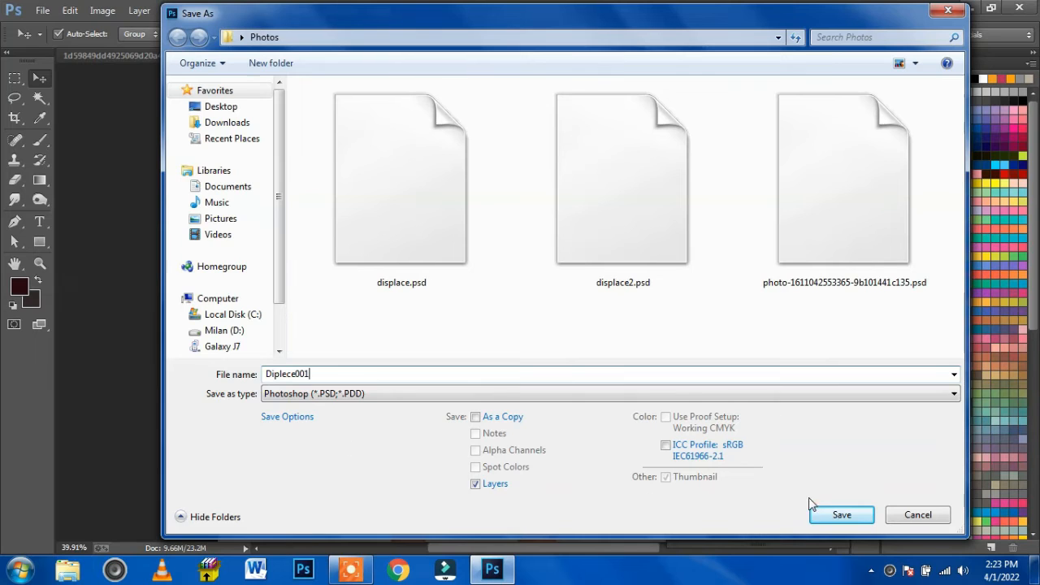
left_click(832, 513)
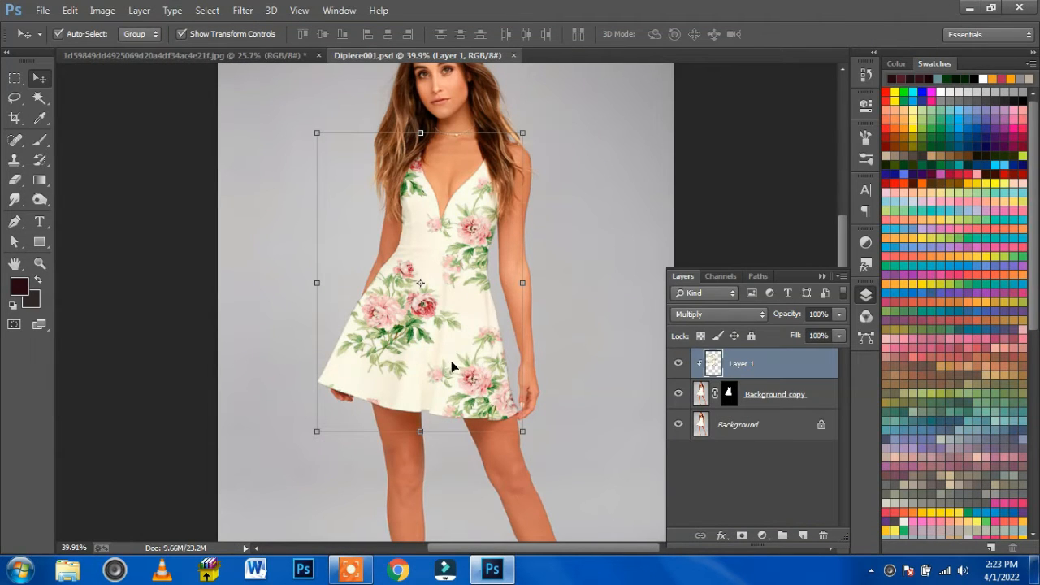
- Apply the Displace filter to Layer 1 at 10 horizontal and vertical scale, Stretch To Fit and Repeat Edge Pixels, using Diplece001.psd as the map
scroll(465, 279, "up", 3)
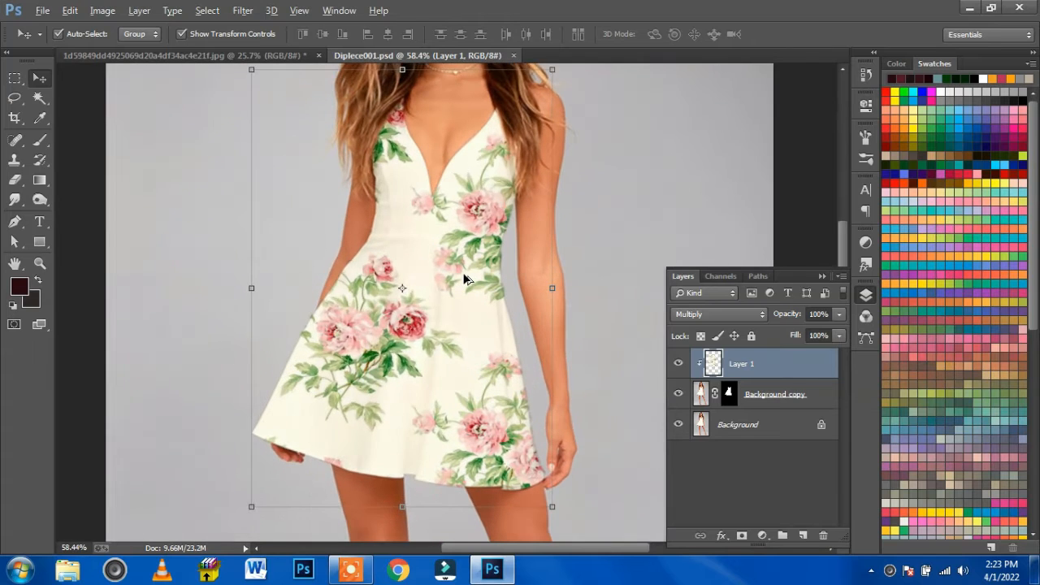
left_click(243, 11)
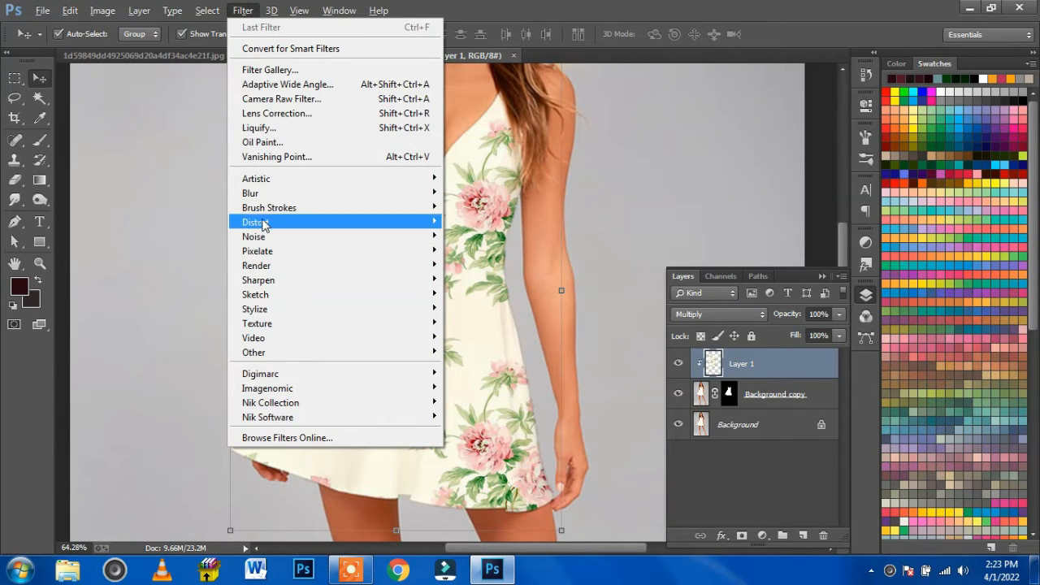
mouse_move(262, 226)
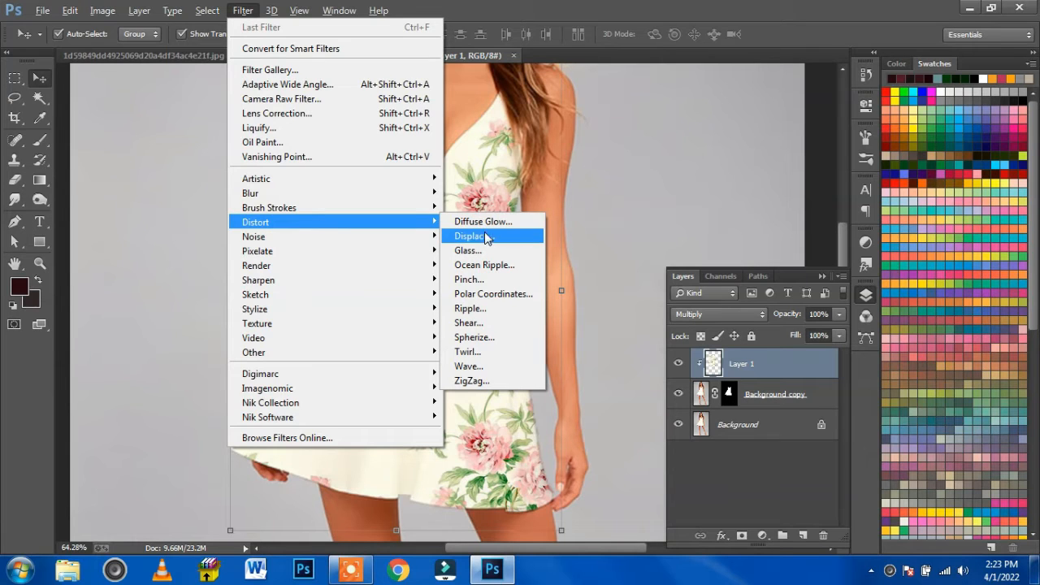
left_click(527, 238)
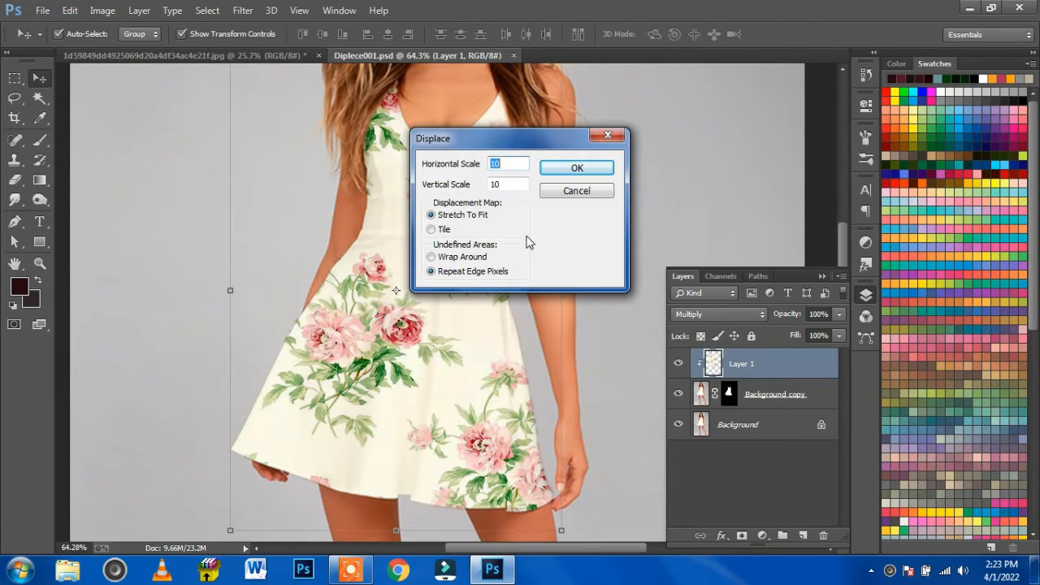
left_click(569, 169)
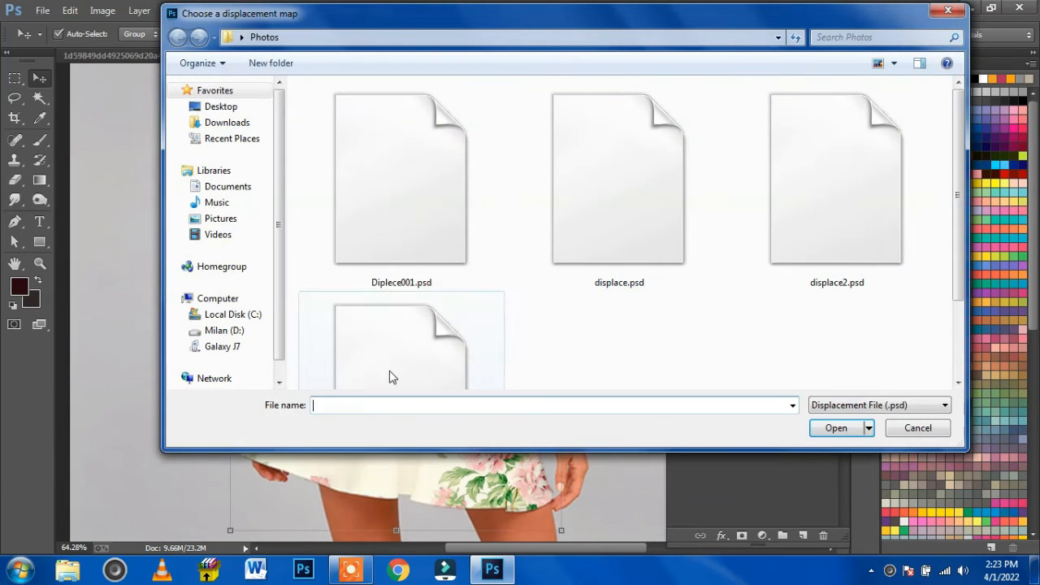
left_click(401, 224)
left_click(835, 427)
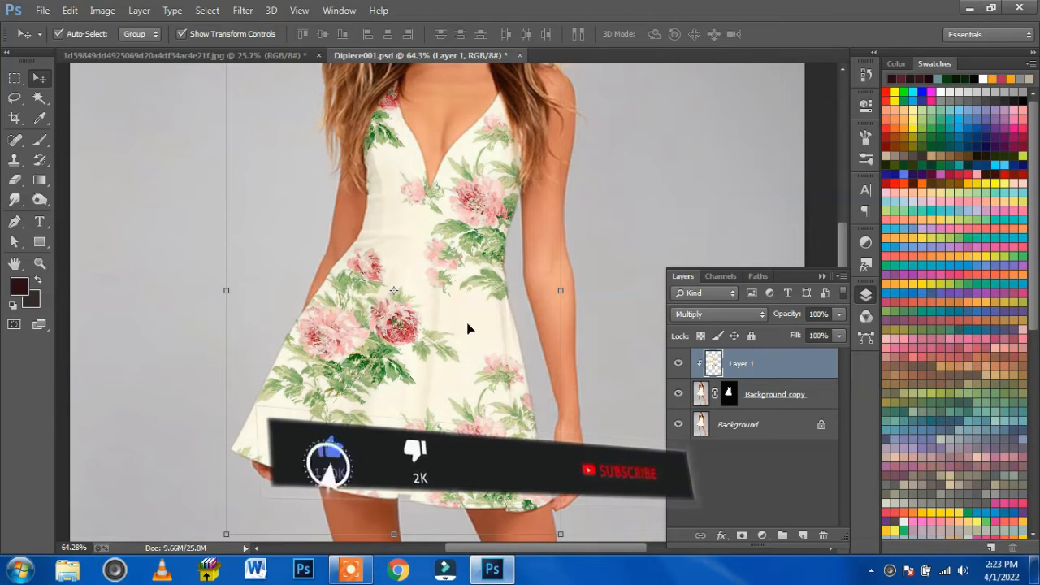
- Inspect the displaced floral pattern up close and compare the dress with and without it by toggling Layer 1's visibility
left_click(628, 235)
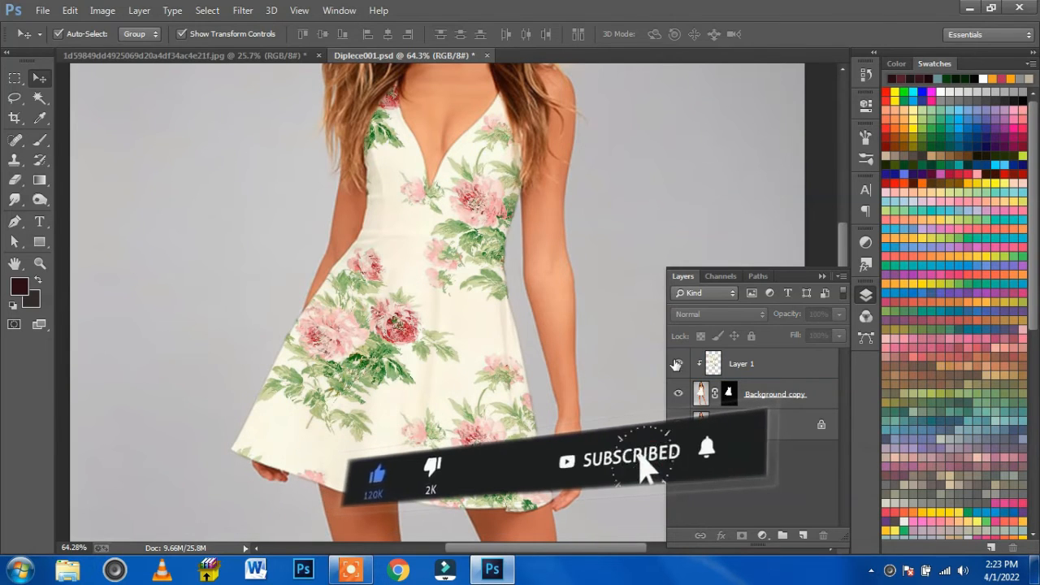
scroll(311, 375, "up", 5)
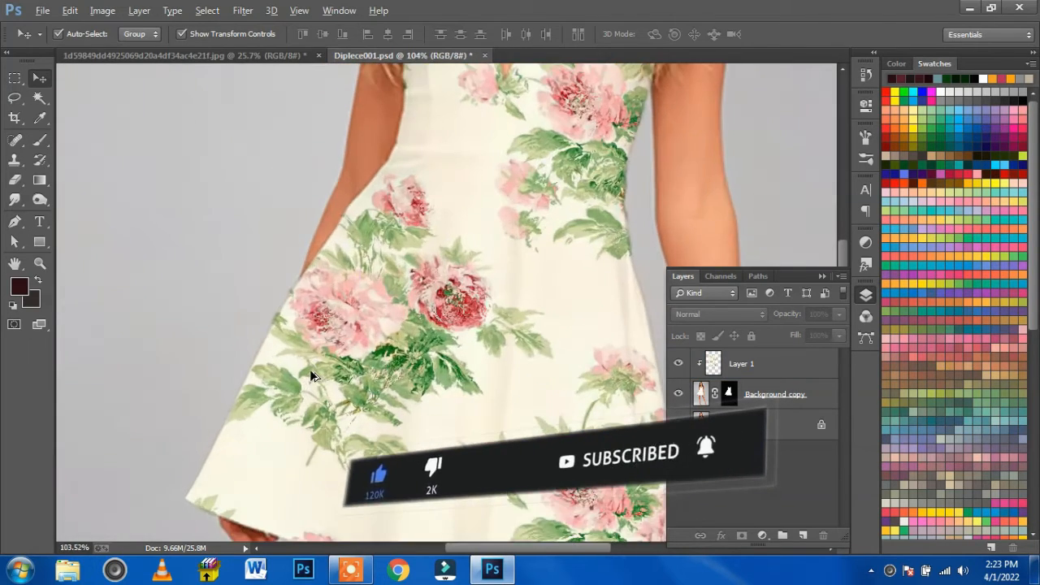
scroll(265, 343, "up", 3)
scroll(265, 342, "down", 7)
scroll(265, 342, "down", 1)
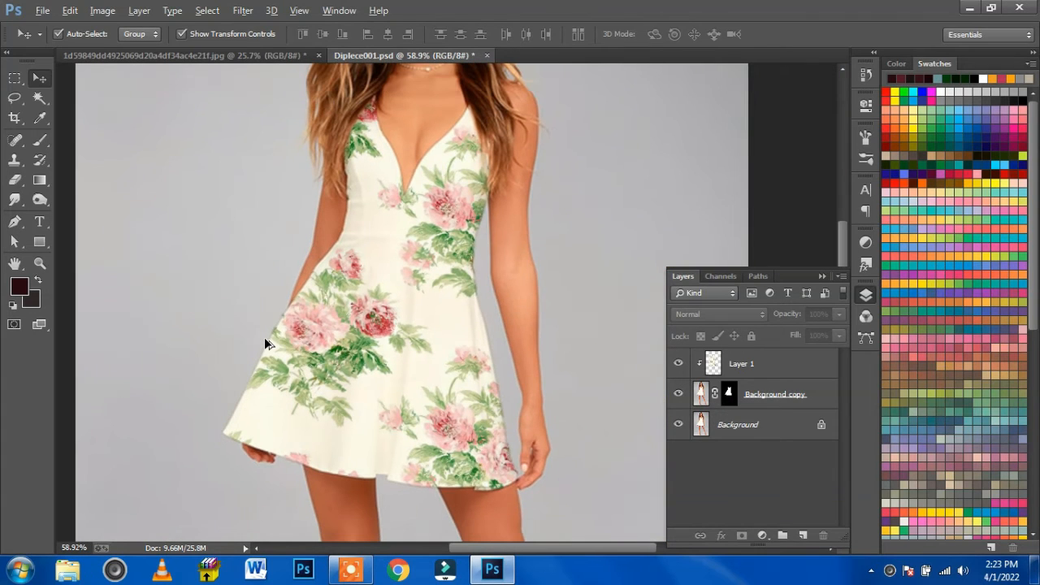
left_click(678, 364)
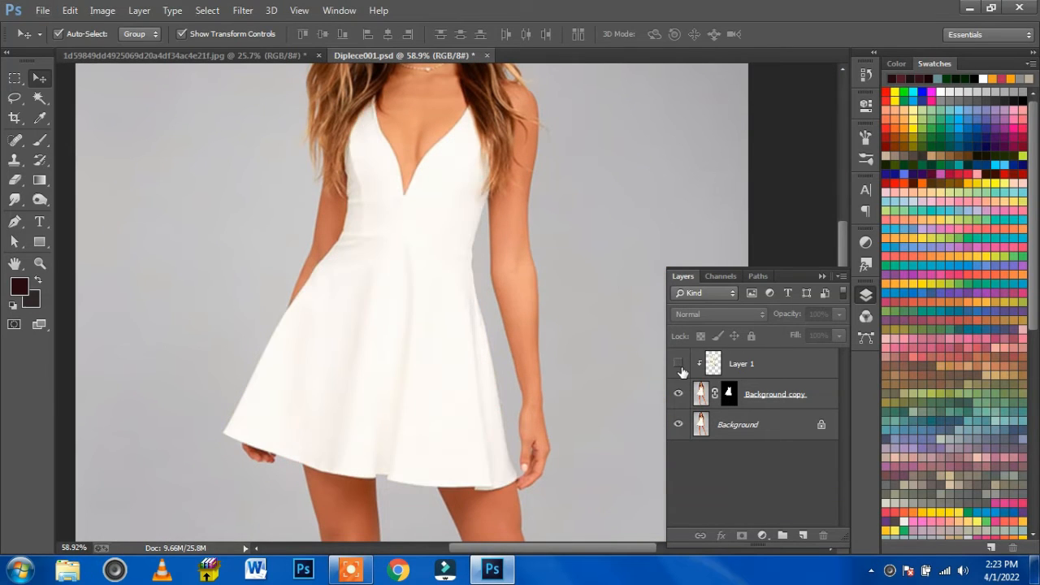
left_click(679, 364)
left_click(679, 364)
left_click(679, 364)
scroll(483, 262, "down", 7)
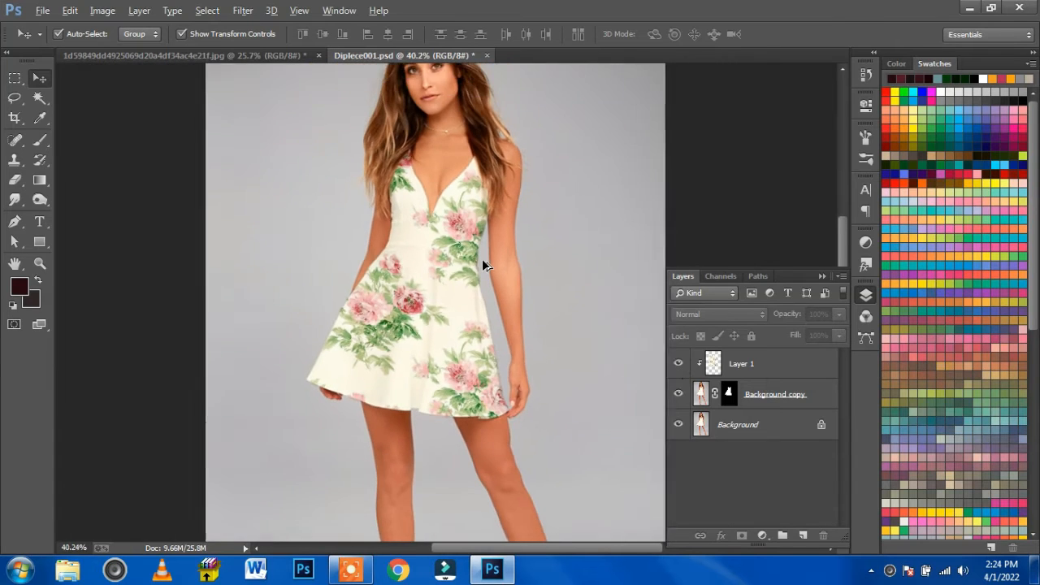
scroll(482, 261, "up", 3)
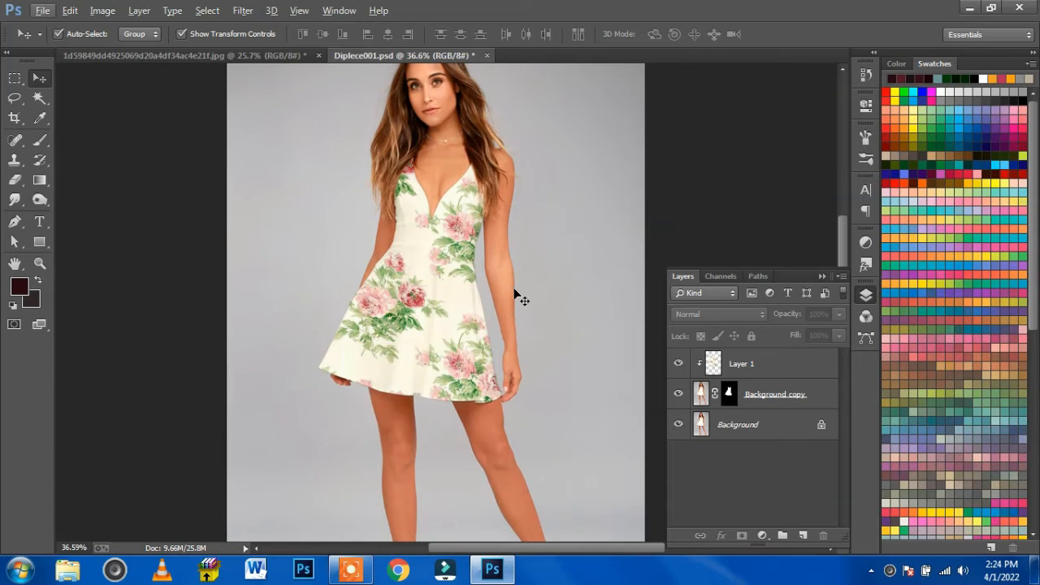
left_click(780, 372)
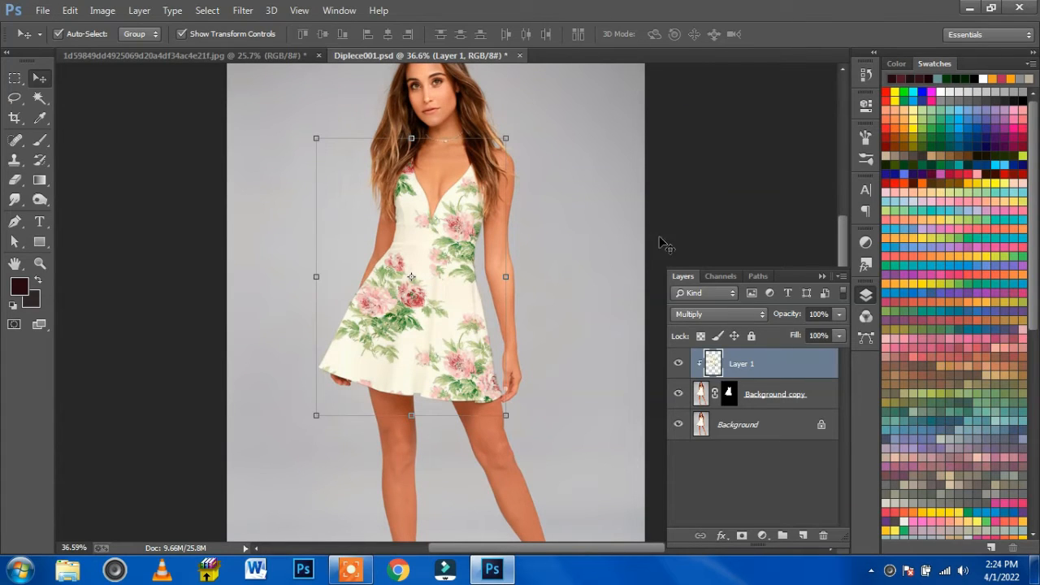
left_click(719, 174)
- Open the pink rose pattern image 3c14193bb64e683f377b64b1b9eeb89f and copy it into Diplece001.psd as a layer over the dress
left_click(43, 11)
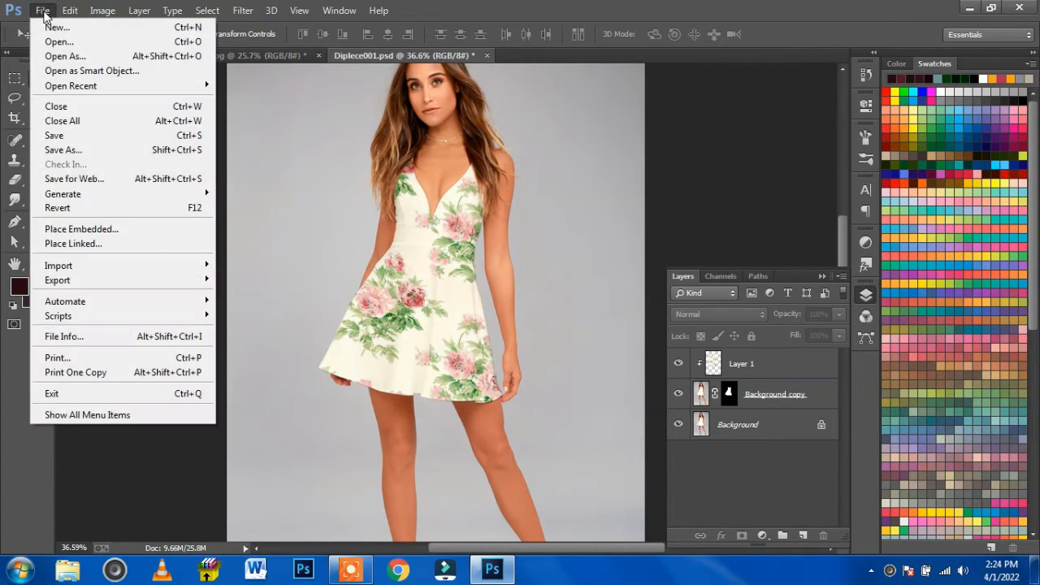
left_click(58, 41)
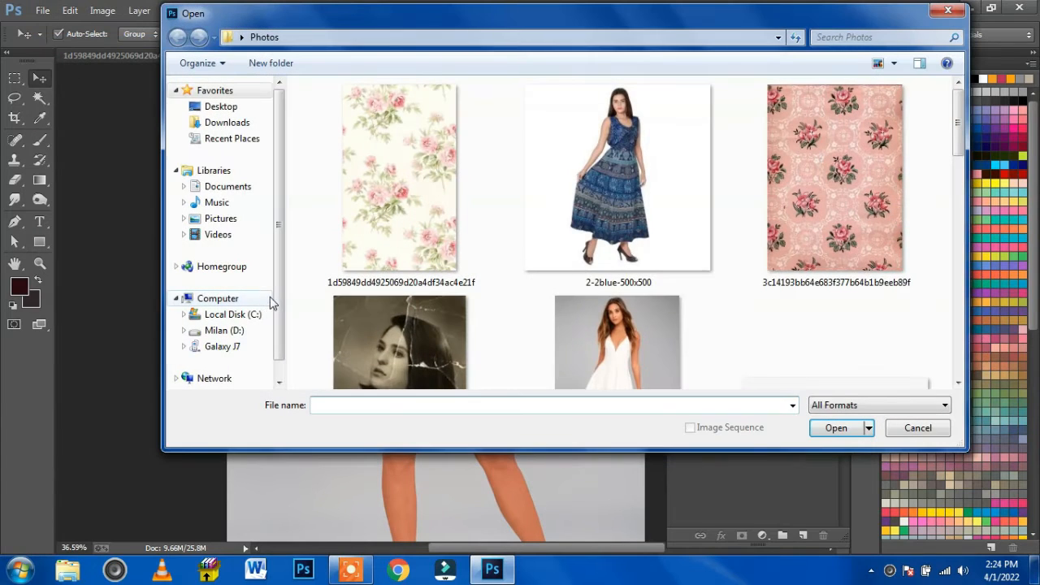
left_click(878, 216)
left_click(844, 427)
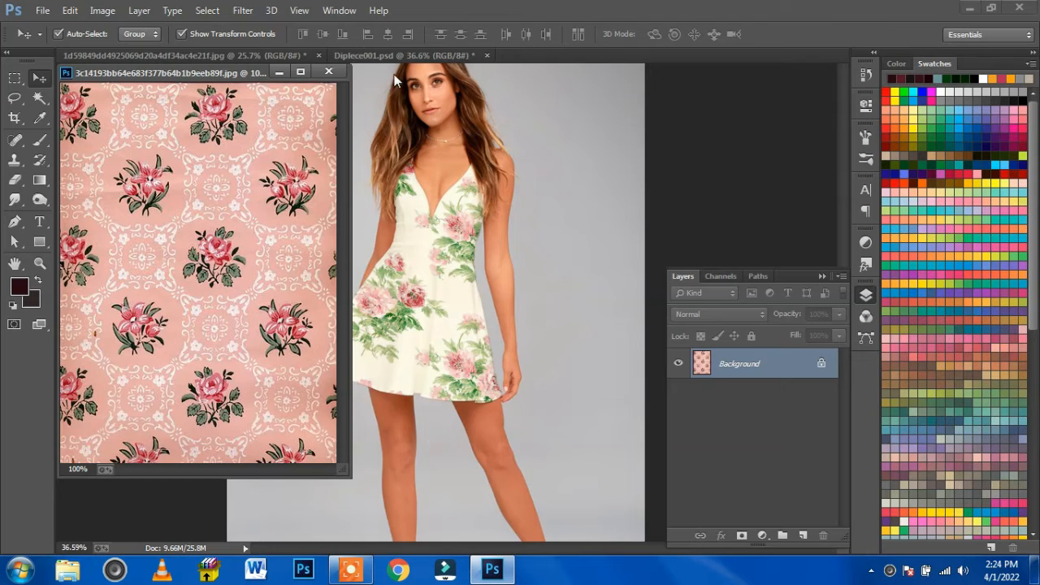
left_click_drag(240, 76, 611, 58)
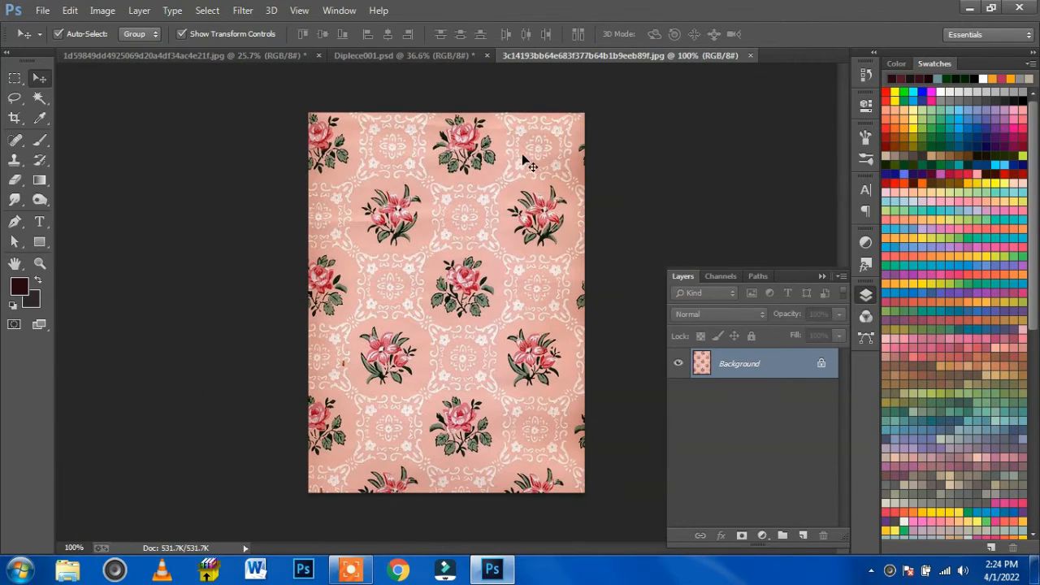
left_click_drag(527, 164, 459, 238)
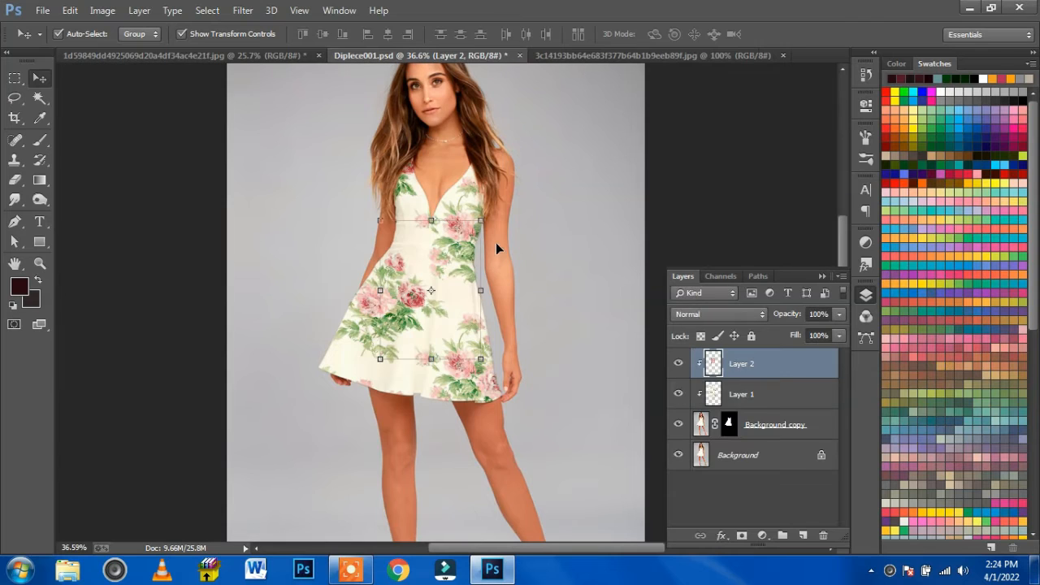
- Hide Layer 1, then scale and position the pink rose pattern at about 194% width and 198% height to cover the dress
left_click(677, 394)
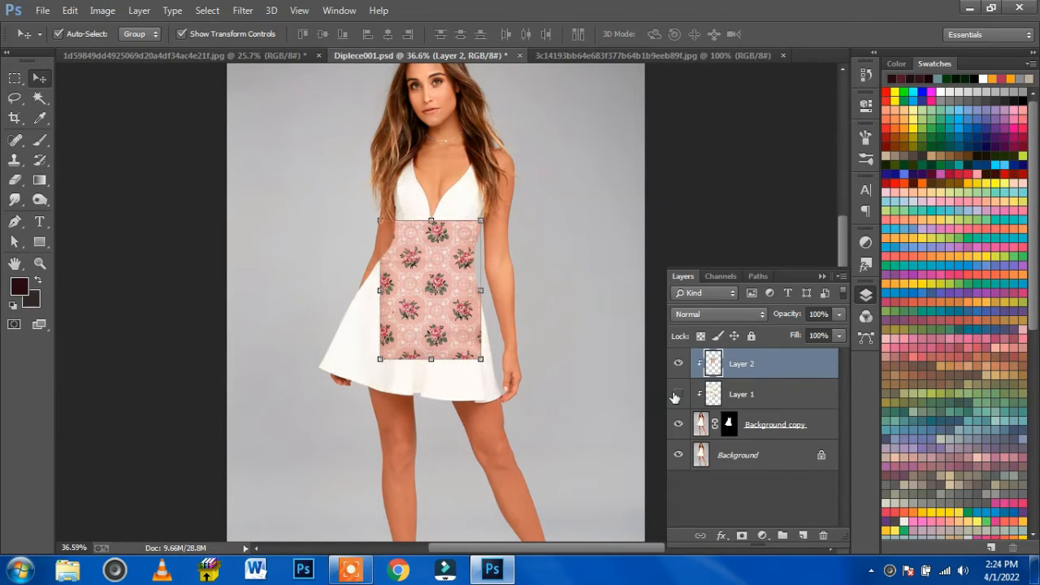
left_click_drag(475, 223, 538, 144)
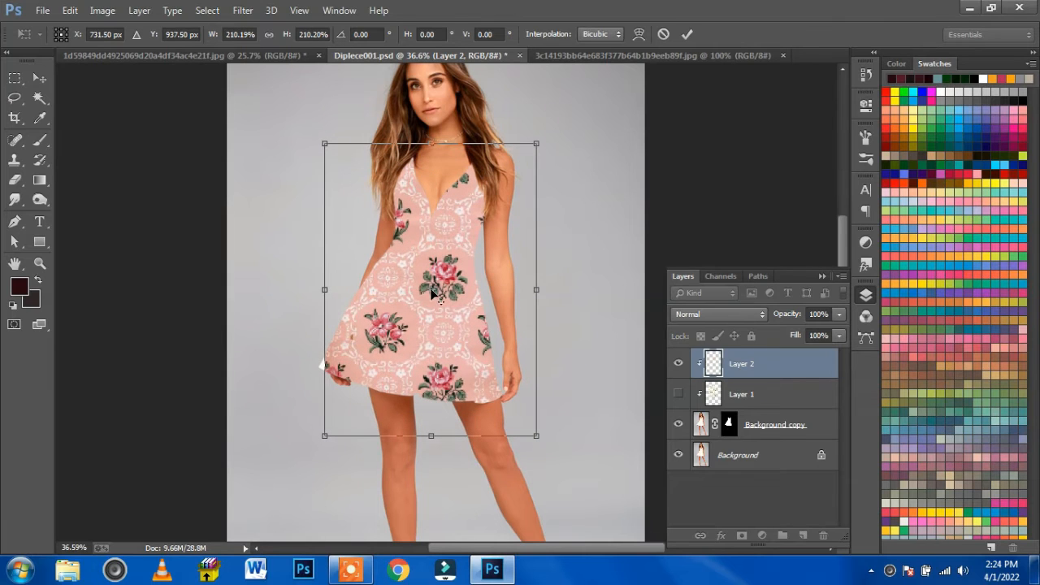
left_click_drag(428, 301, 412, 290)
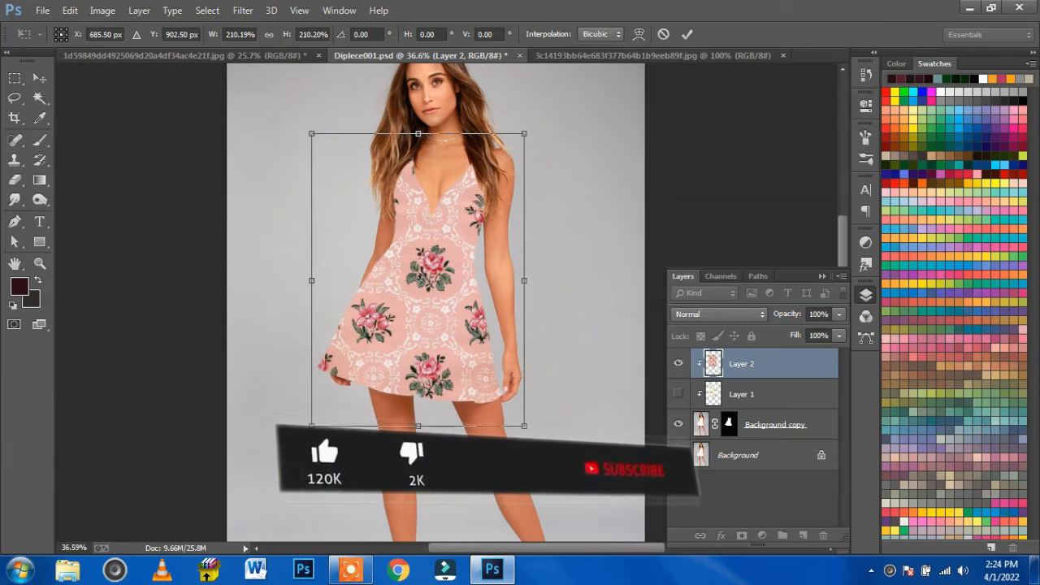
left_click_drag(422, 427, 424, 414)
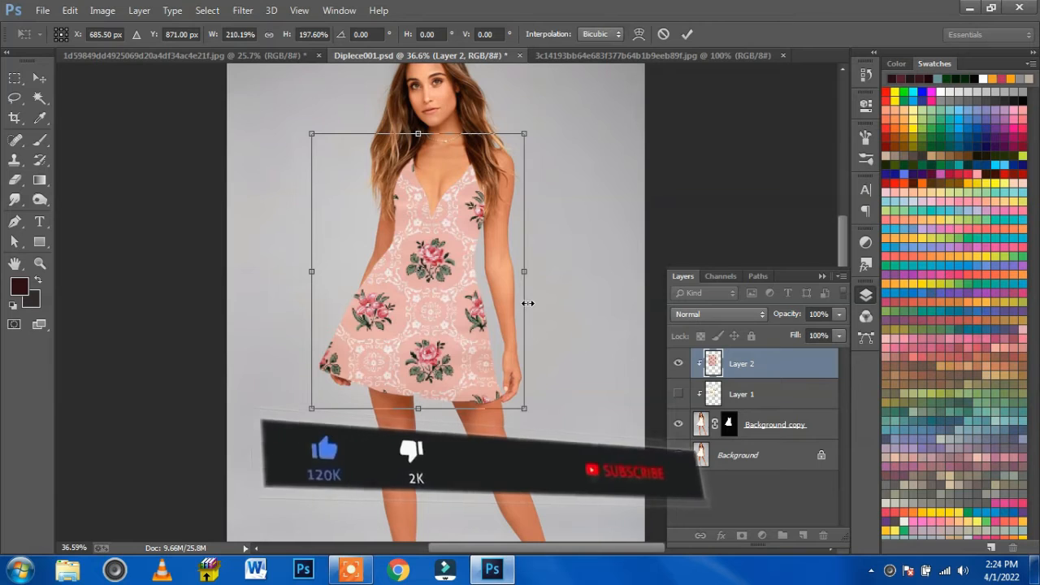
left_click_drag(524, 272, 506, 271)
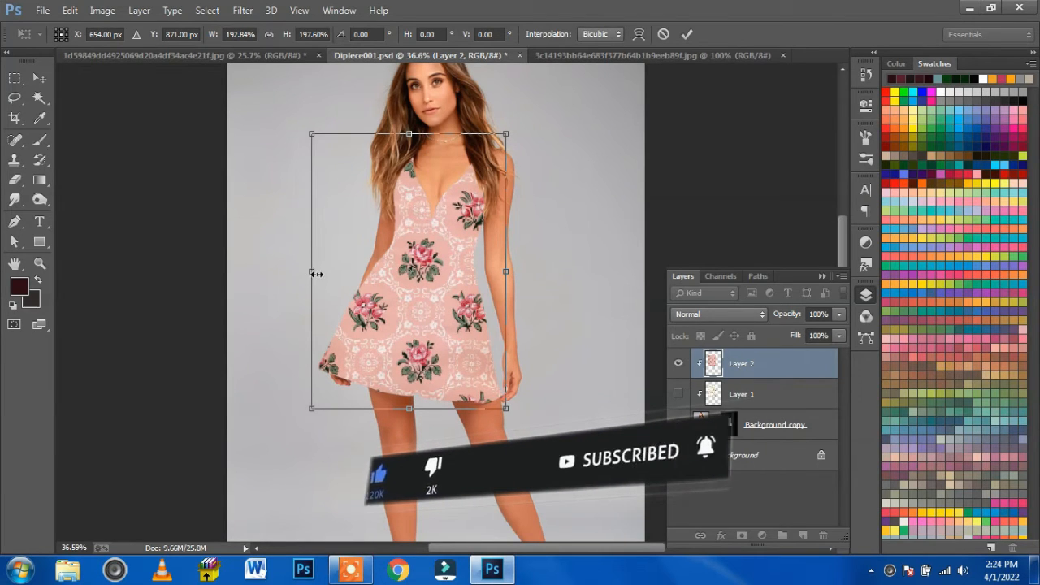
left_click_drag(312, 271, 311, 272)
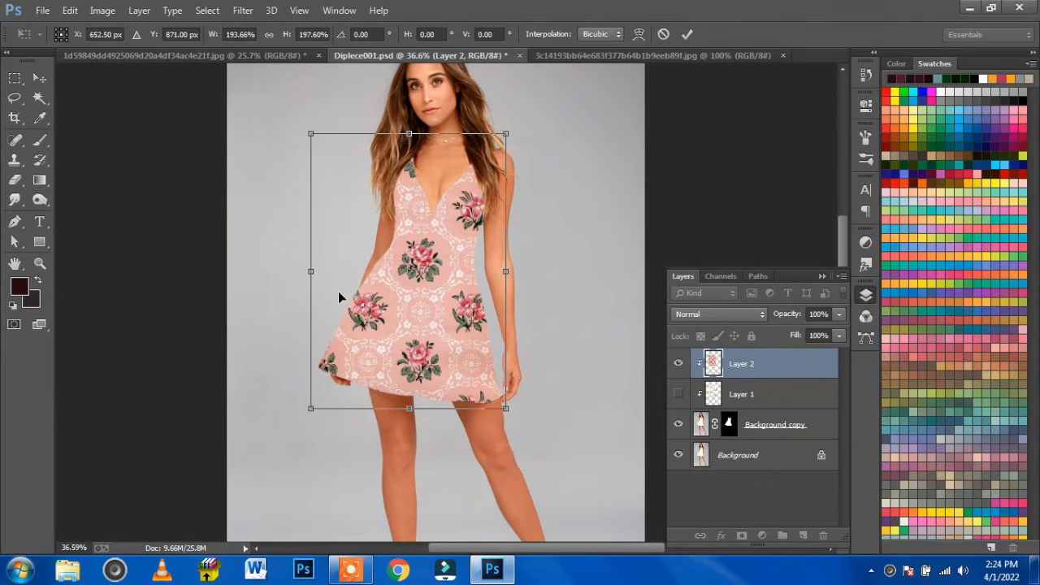
left_click(687, 34)
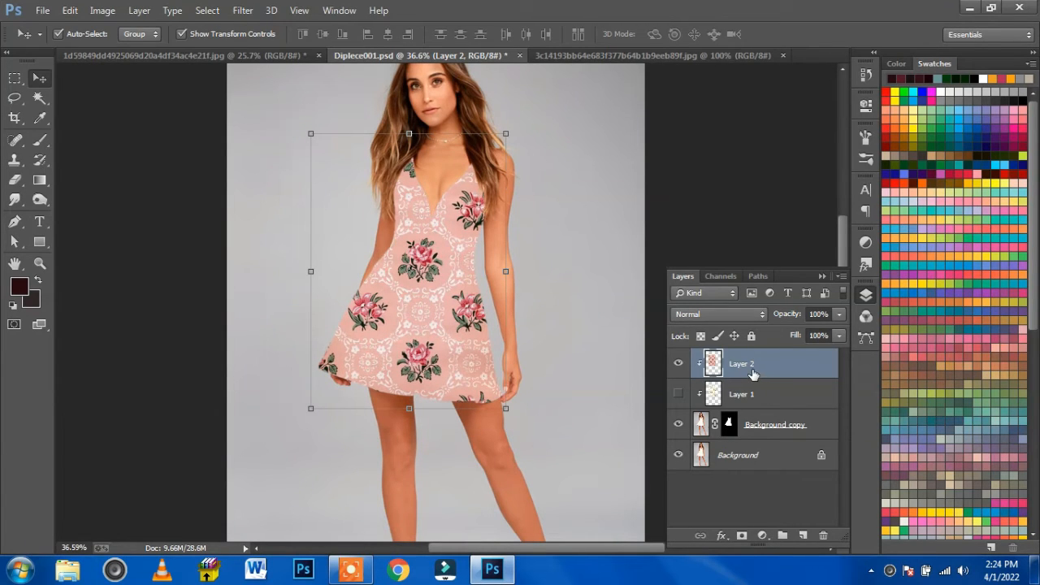
- Save the document and apply Displace to Layer 2 at 10 horizontal and vertical scale, Stretch To Fit, Repeat Edge Pixels, with Diplece001.psd as the map
key("ctrl+s")
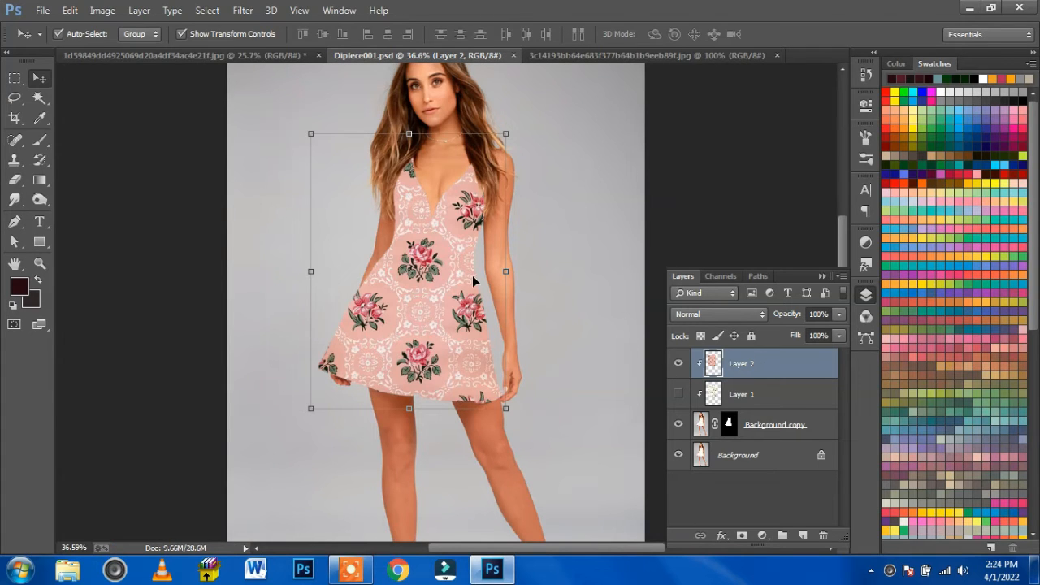
scroll(463, 279, "up", 3)
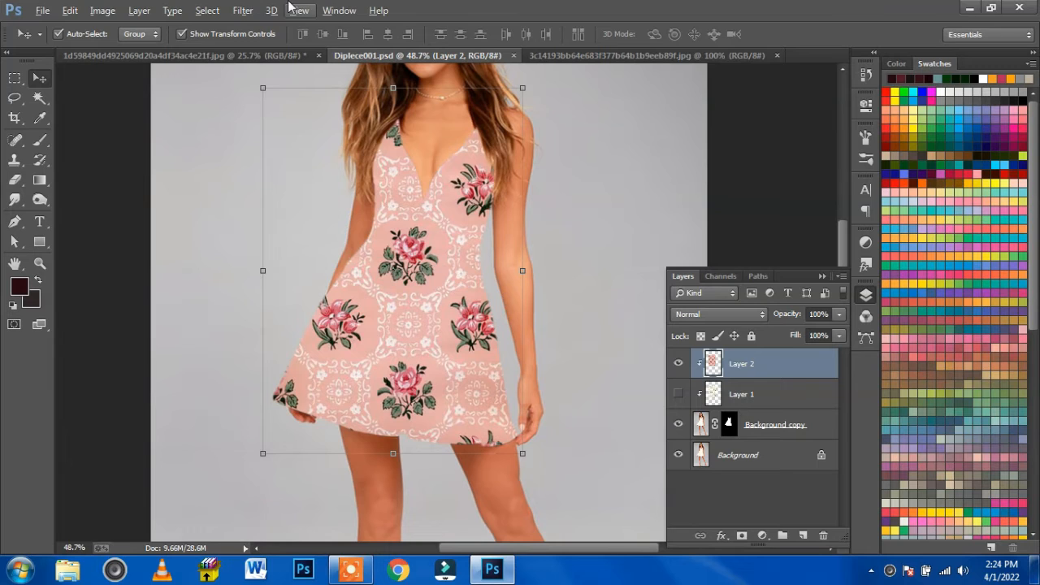
left_click(246, 11)
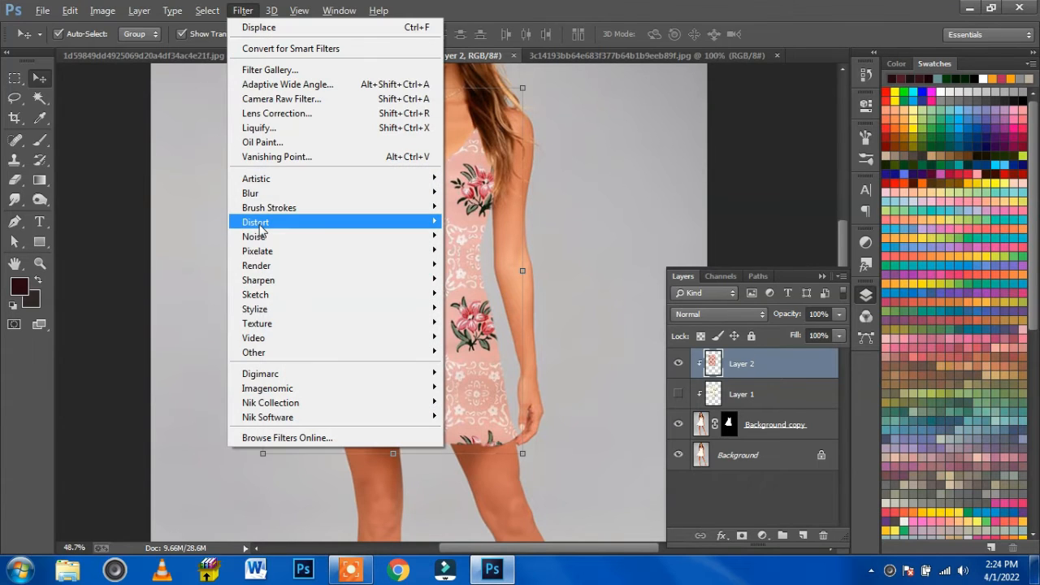
mouse_move(260, 231)
left_click(478, 237)
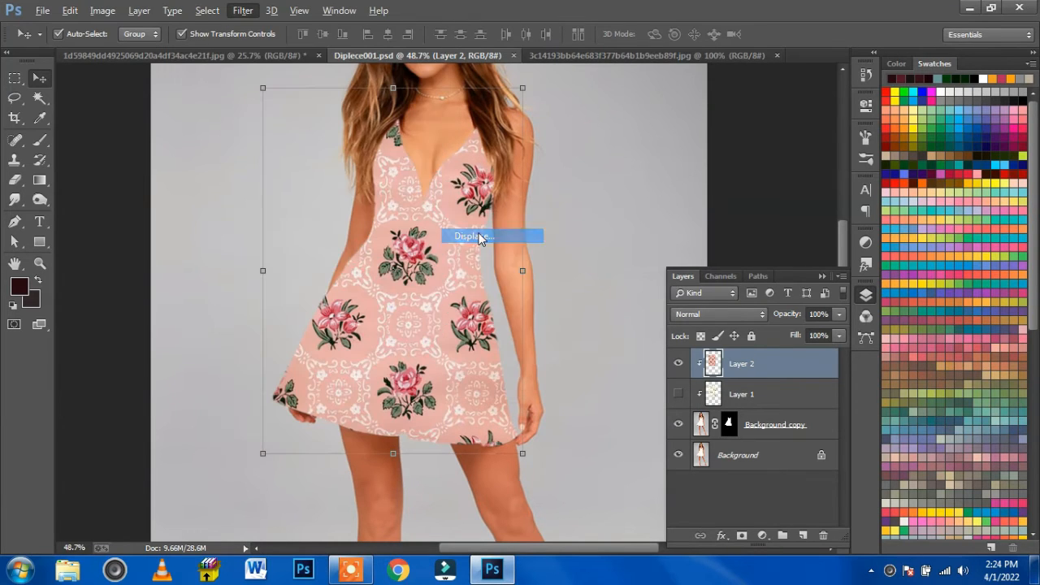
left_click(597, 167)
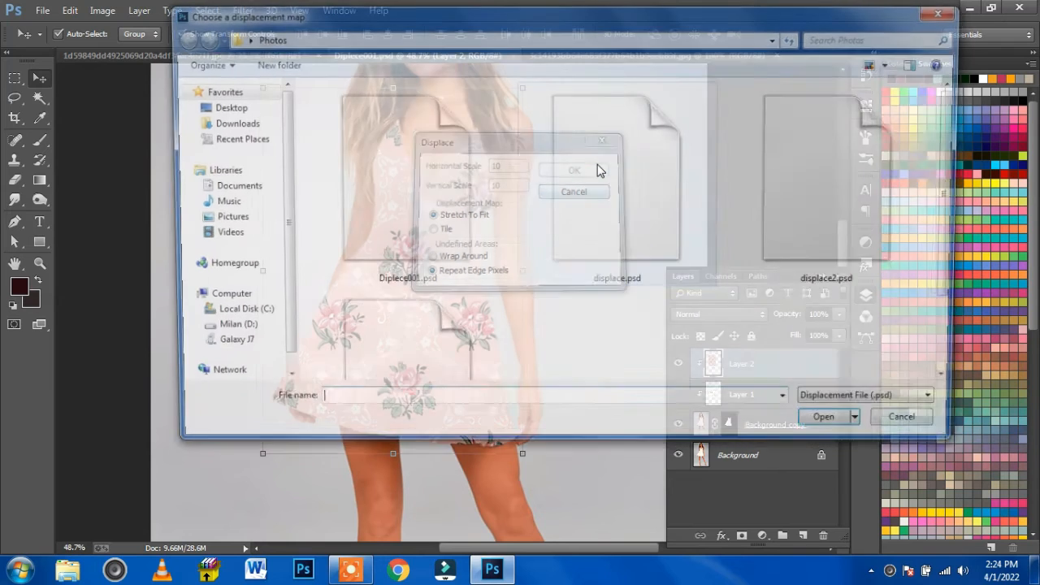
left_click(406, 228)
left_click(836, 427)
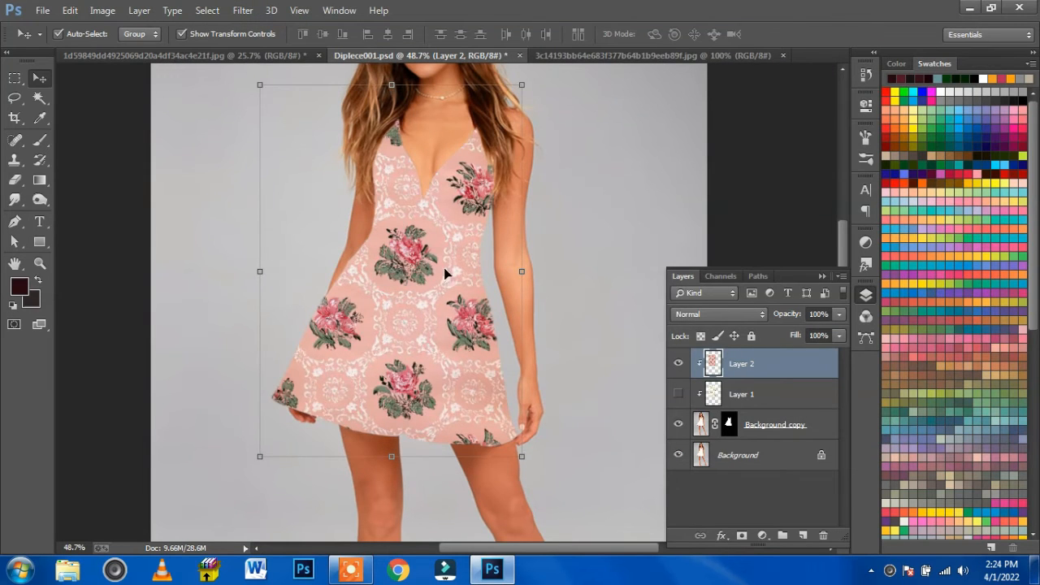
- Compare the dress with and without Layer 2, and set the layer's blend mode to Linear Burn after trying Multiply
left_click(678, 365)
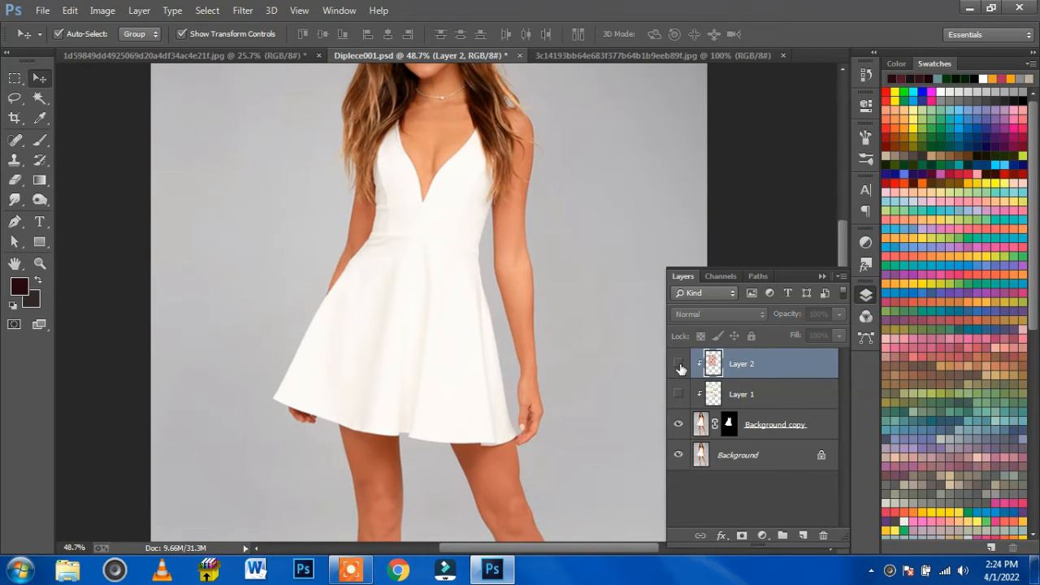
left_click(678, 364)
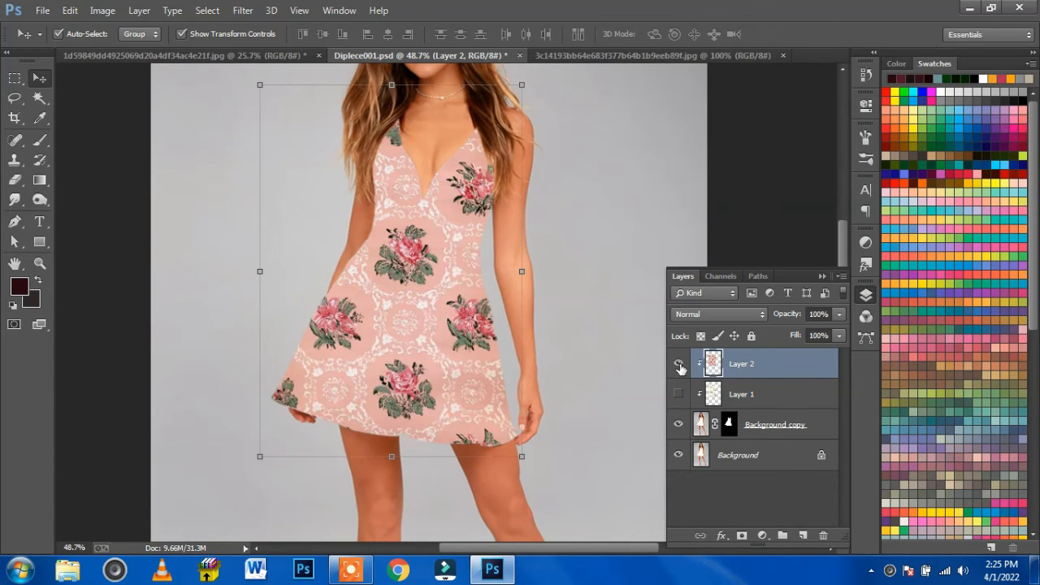
left_click(725, 316)
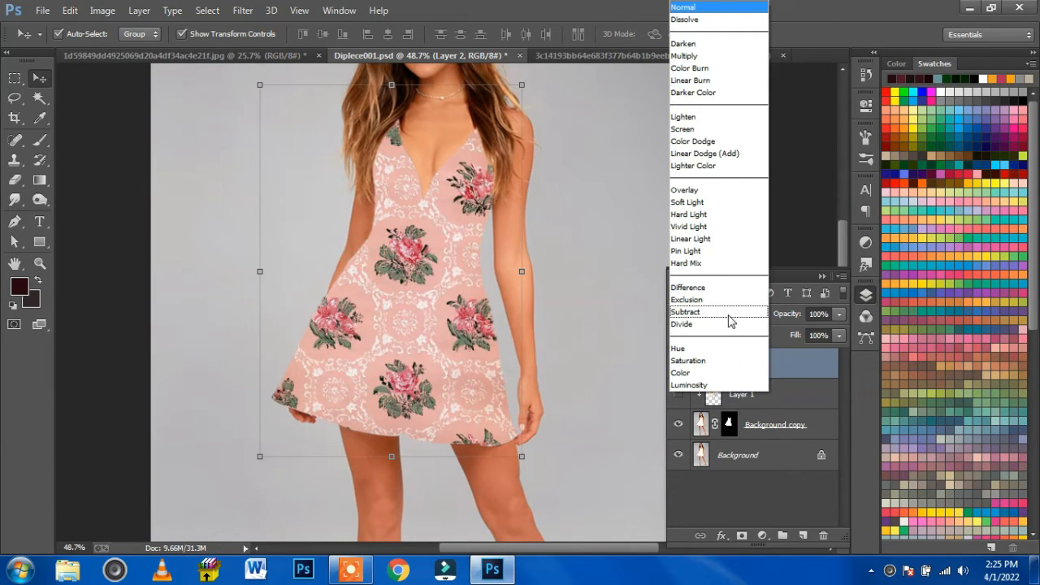
left_click(716, 57)
left_click(715, 316)
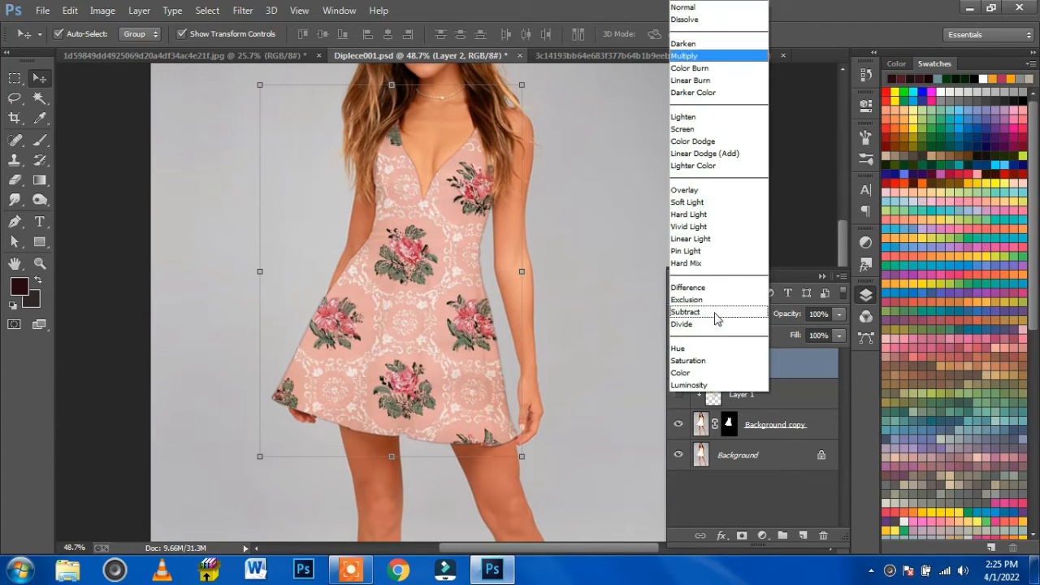
left_click(718, 81)
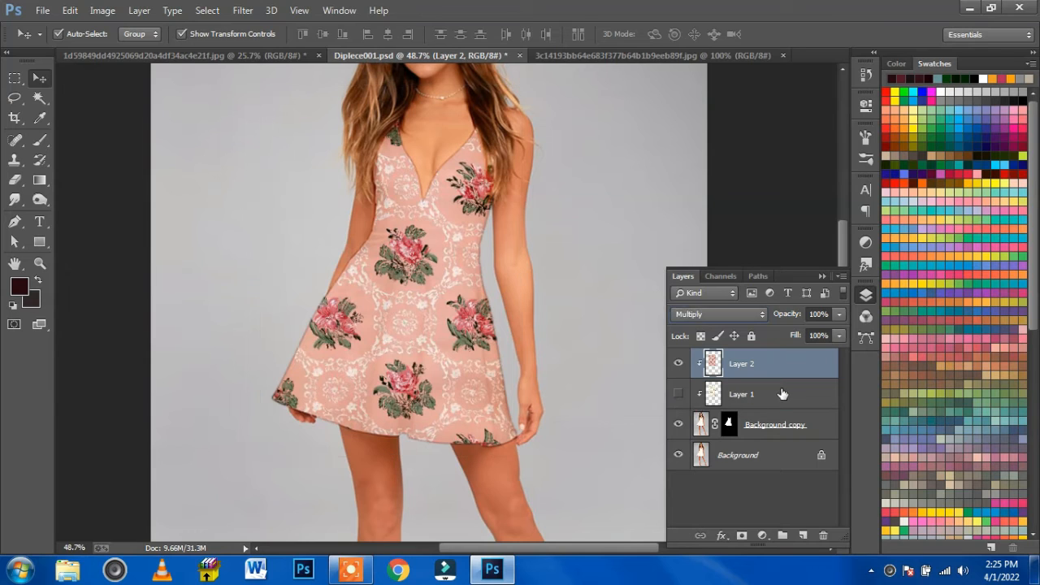
- Compare the two floral patterns on the dress by alternating the visibility of Layer 1 and Layer 2
left_click(752, 394)
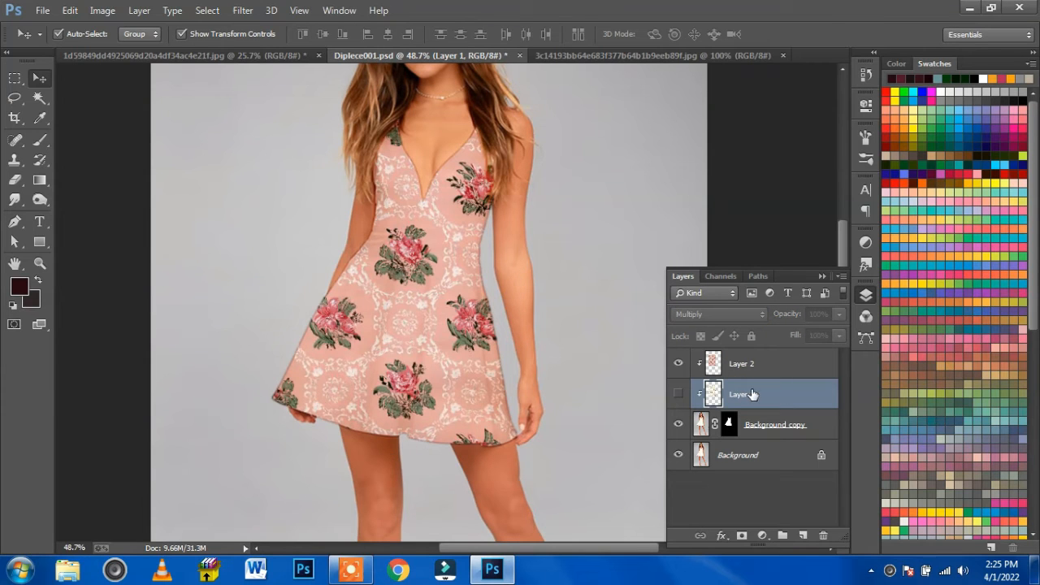
left_click(678, 364)
left_click(678, 394)
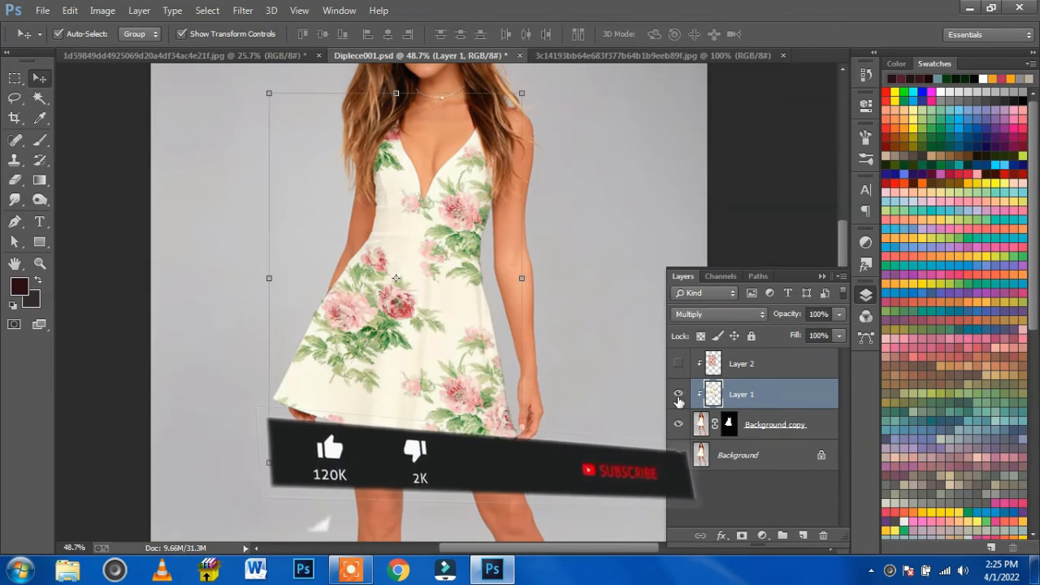
left_click(678, 394)
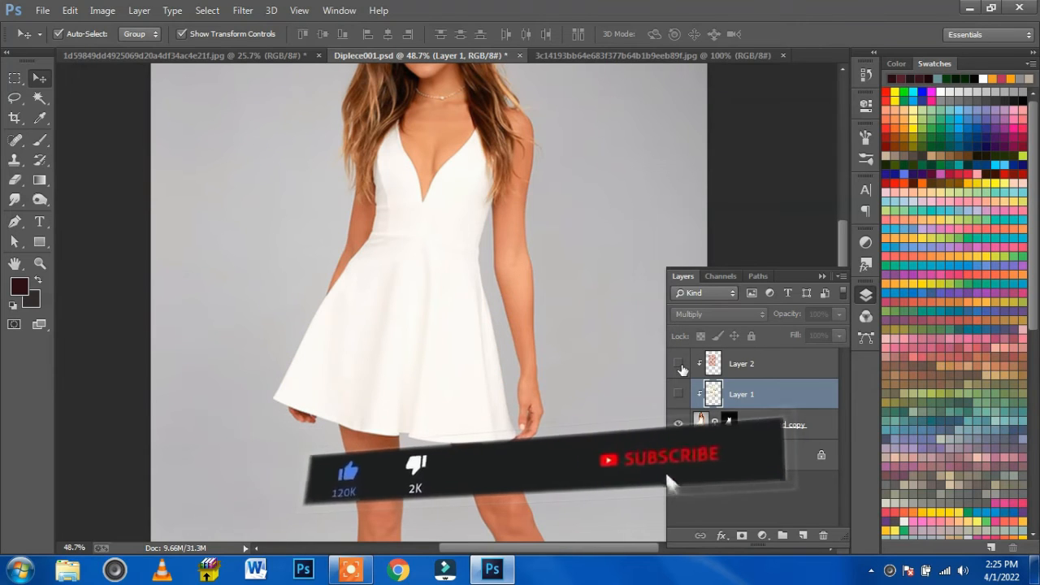
left_click(681, 366)
left_click(681, 365)
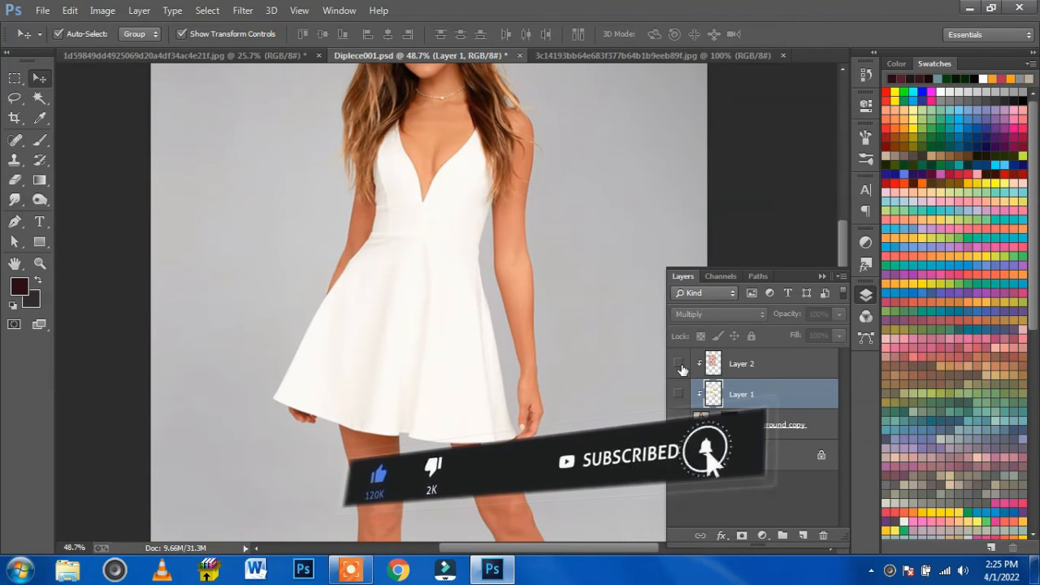
left_click(679, 366)
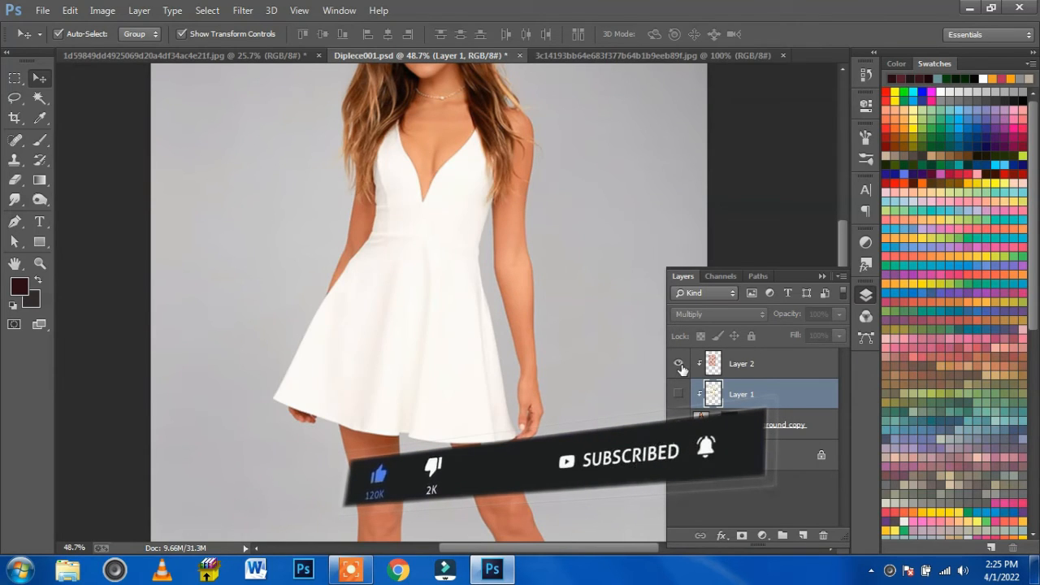
- Deselect the layers and inspect the pink rose pattern up close, comparing the dress with and without Layer 2
left_click(588, 292)
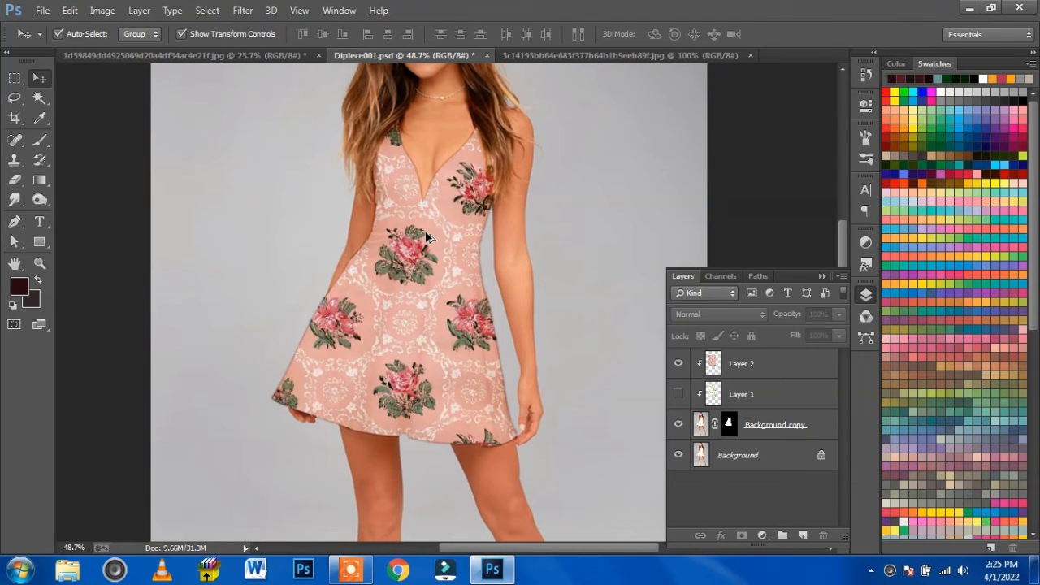
key("alt")
scroll(350, 195, "up", 2)
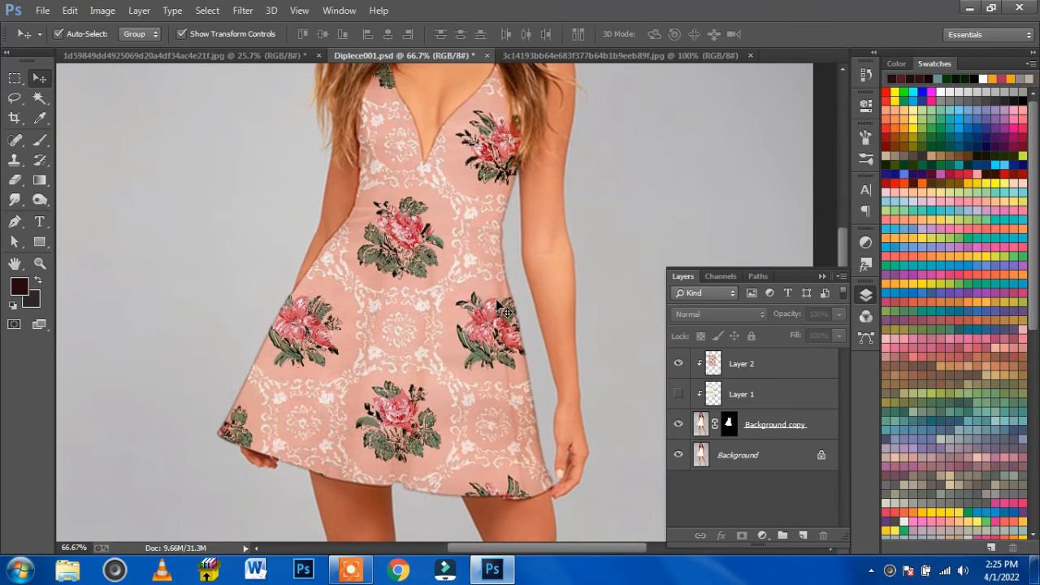
left_click(678, 365)
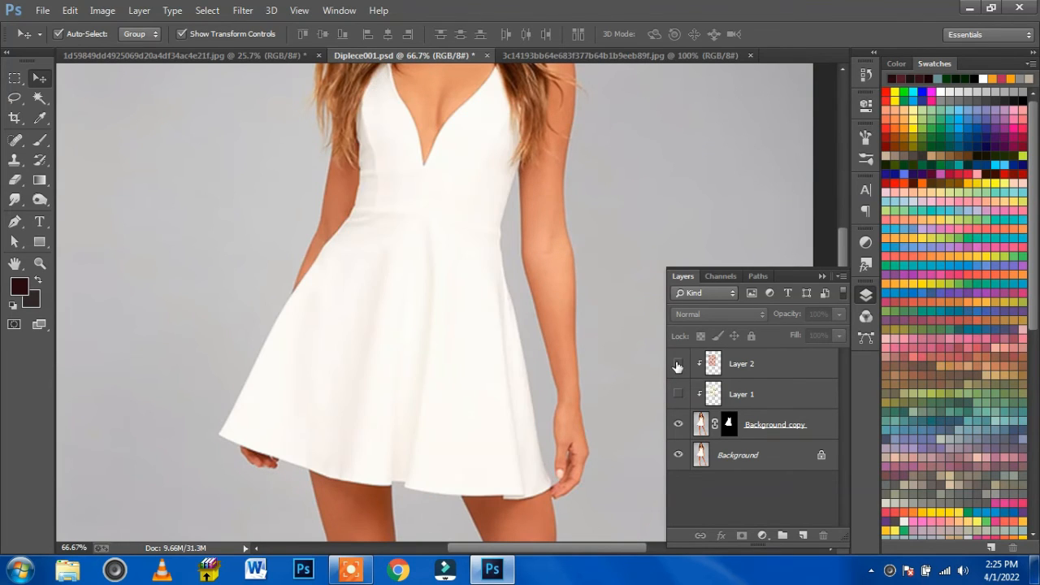
left_click(677, 365)
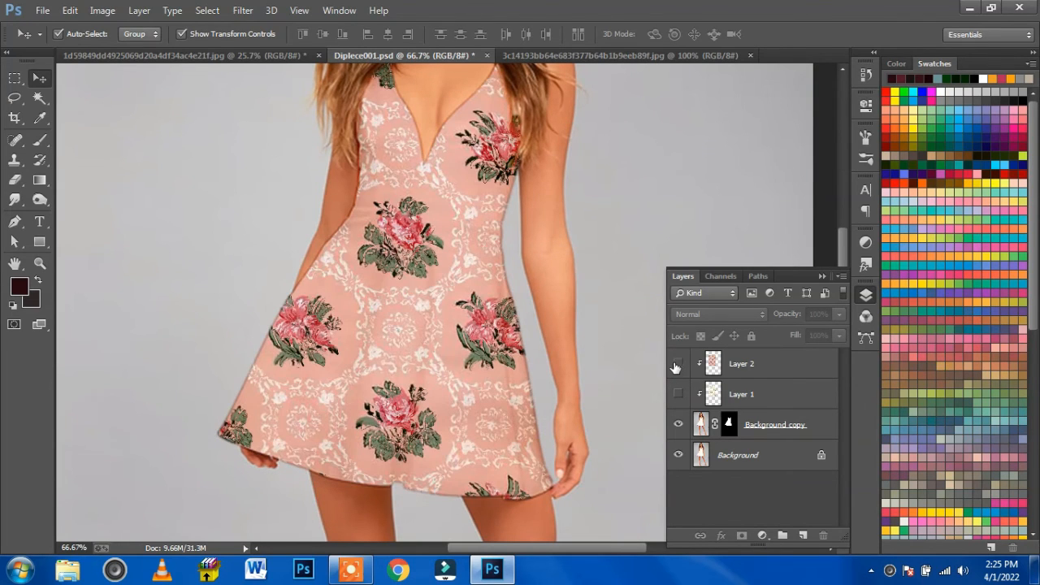
left_click(677, 364)
left_click(677, 365)
- Adjust the Levels of Layer 2 with input black at 26, input white at 246 and output white at 245
left_click(766, 365)
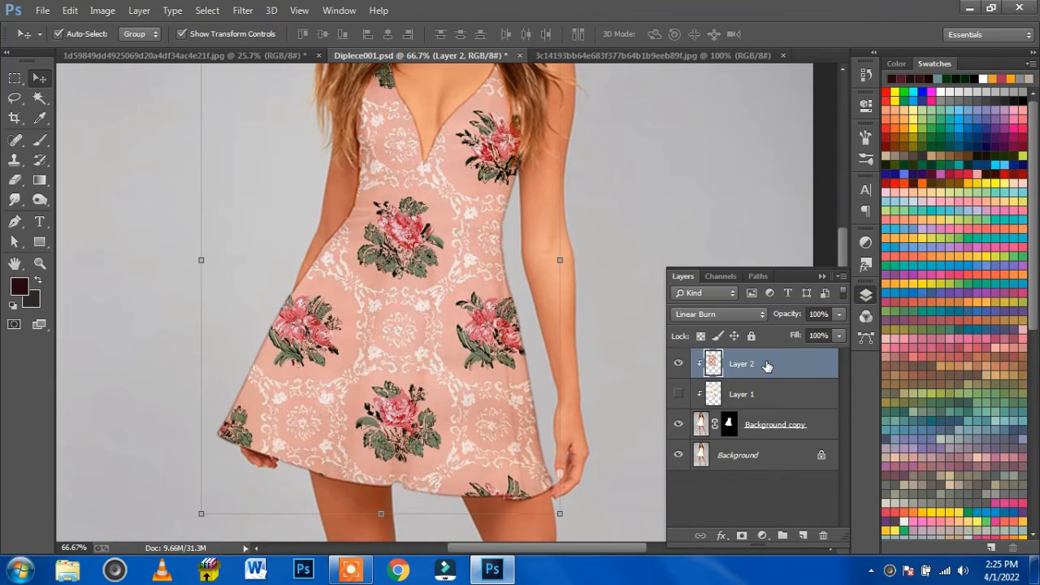
key("ctrl+l")
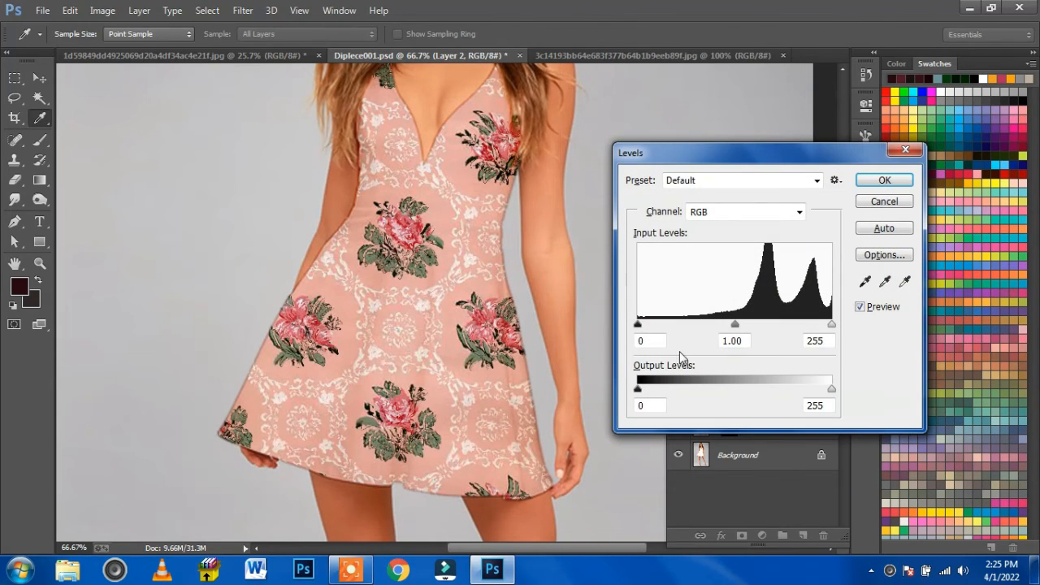
left_click_drag(640, 328, 658, 328)
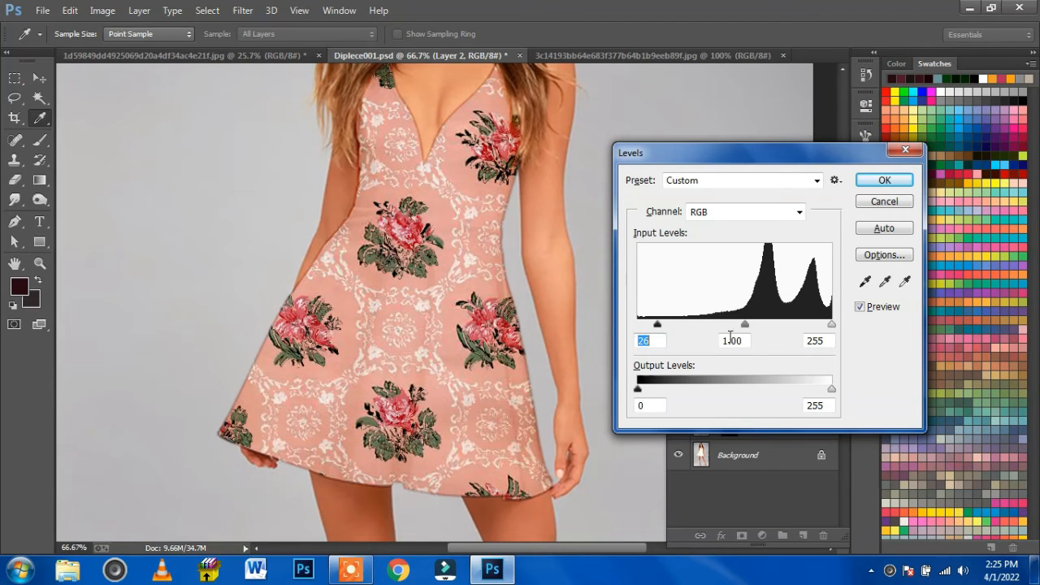
left_click_drag(833, 329, 826, 327)
left_click_drag(831, 390, 825, 394)
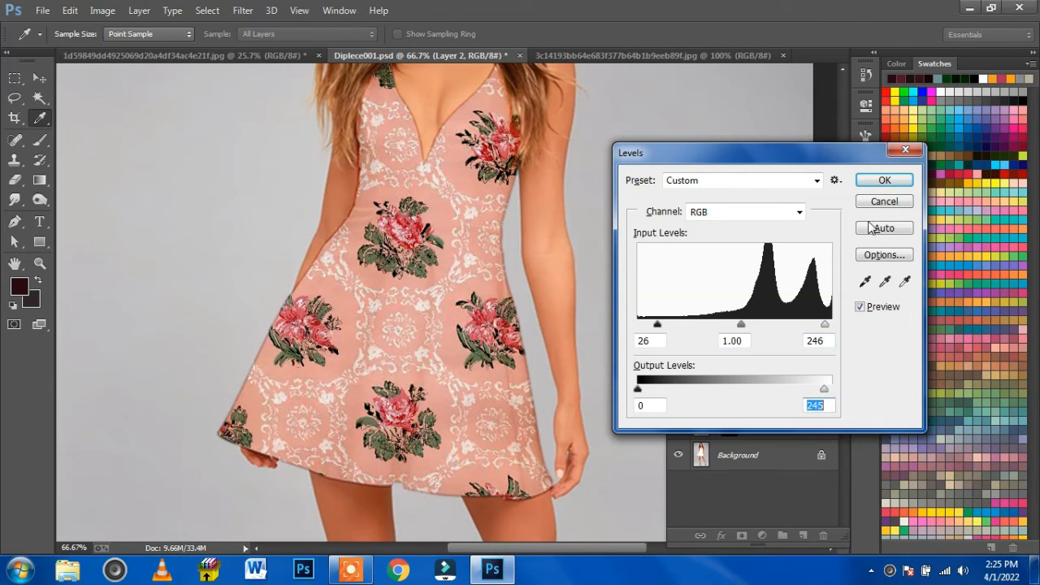
left_click(884, 181)
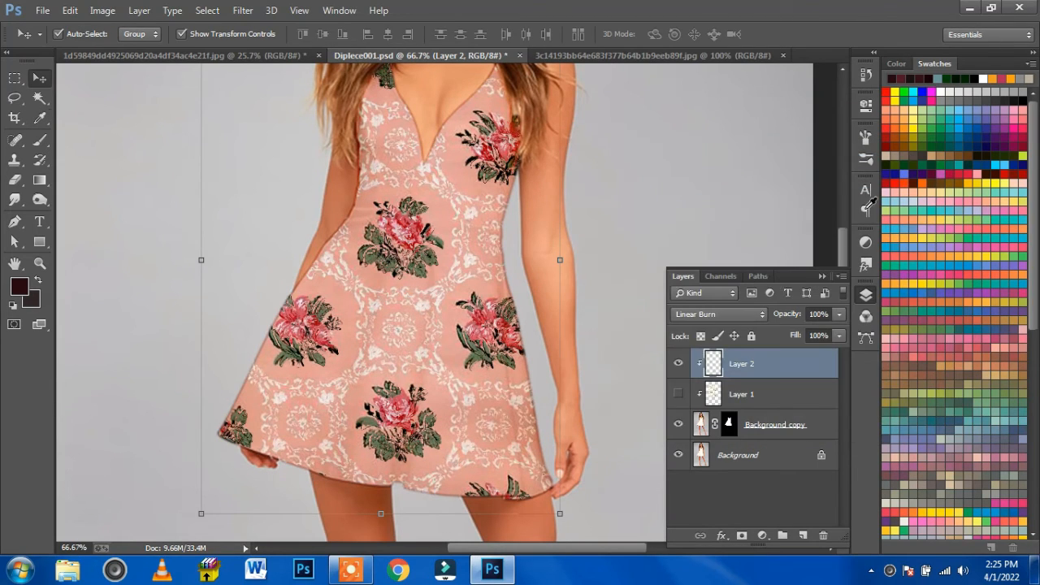
- Check the levels-adjusted pattern by toggling Layer 2, and switch the dress to Layer 1's floral pattern for comparison
left_click(679, 365)
left_click(679, 365)
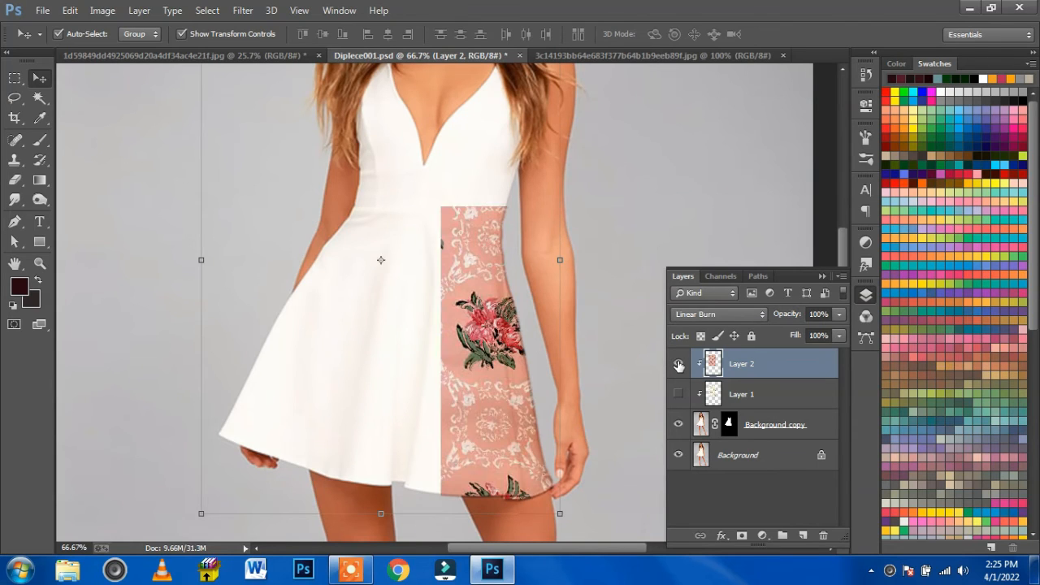
left_click(678, 365)
left_click(678, 365)
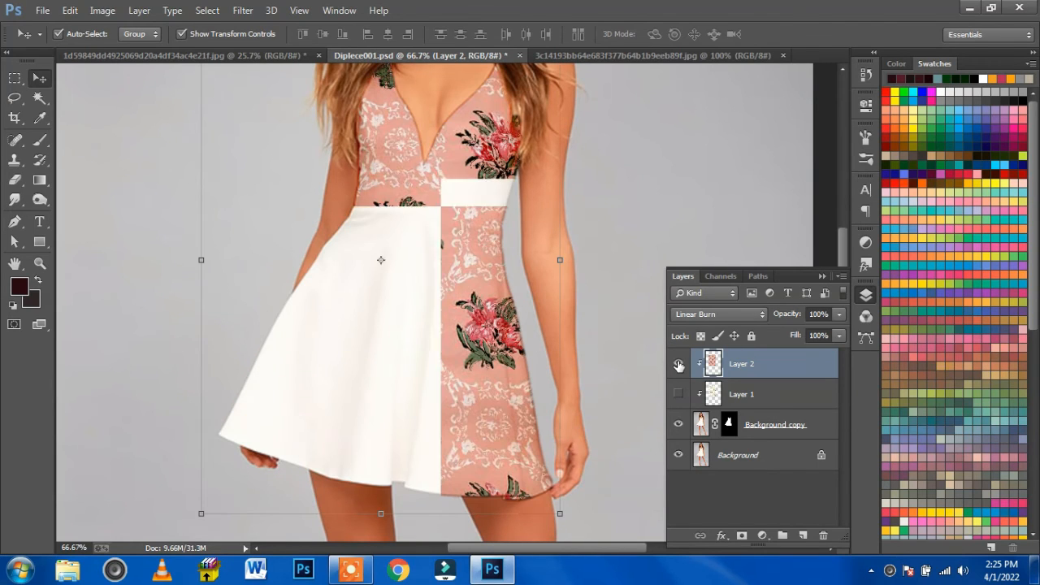
left_click(678, 365)
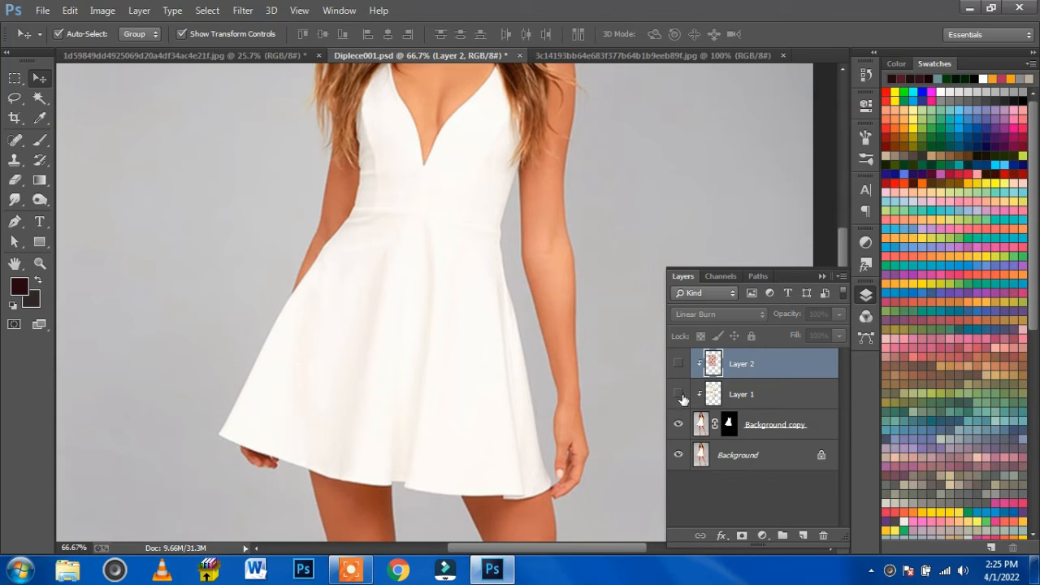
left_click(678, 394)
left_click(679, 395)
left_click(679, 394)
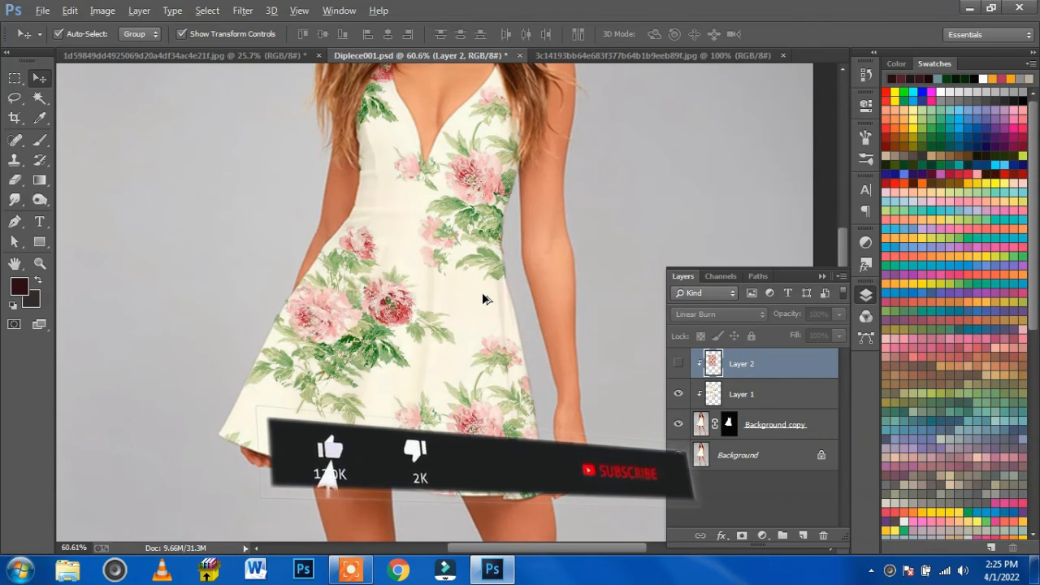
- Compare both floral patterns on the full figure, combined and separately, and leave only Layer 1's pattern shown on the dress
scroll(482, 297, "down", 5)
scroll(482, 297, "down", 1)
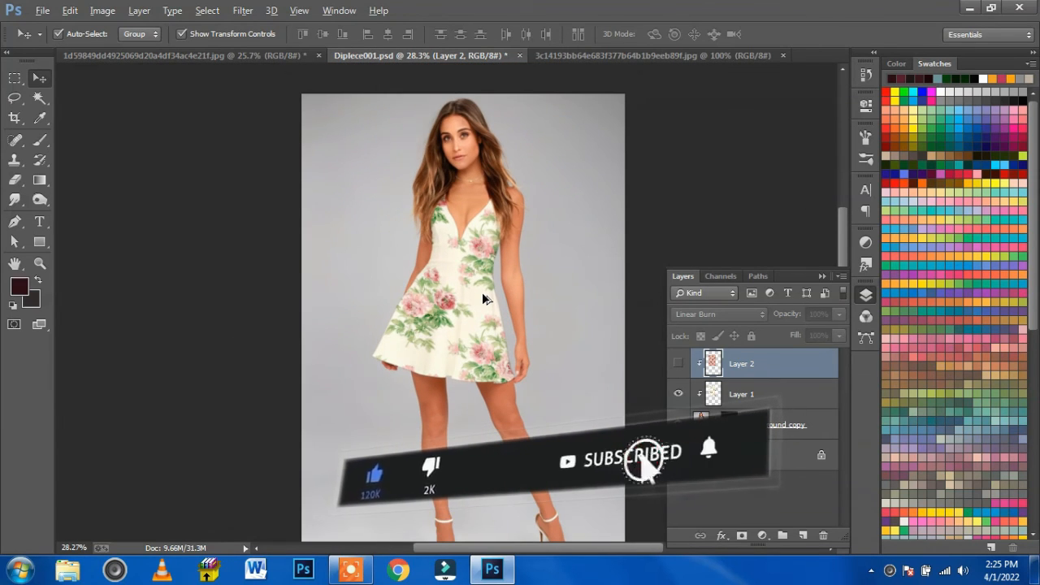
left_click(678, 364)
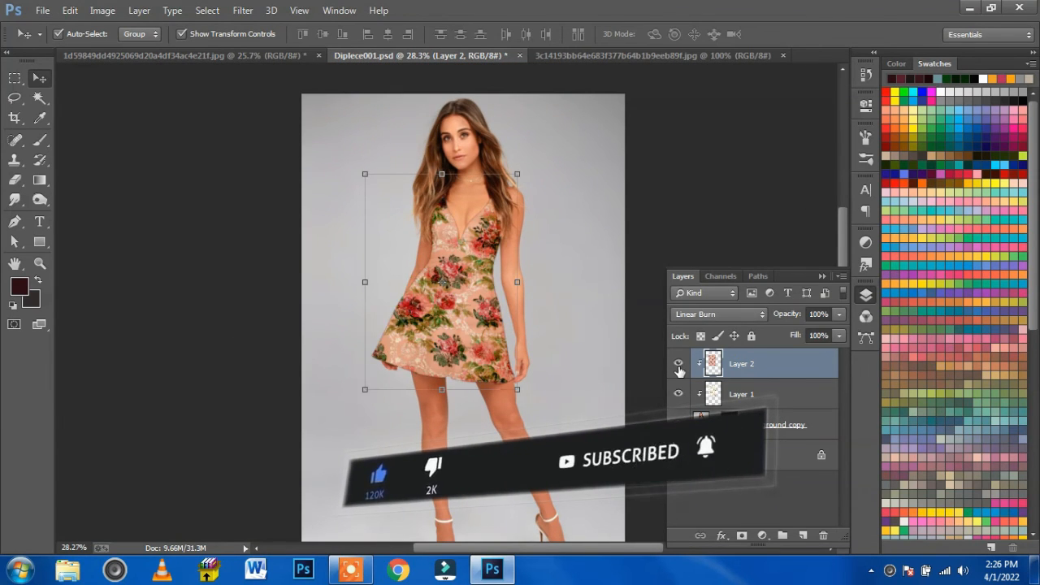
left_click(678, 364)
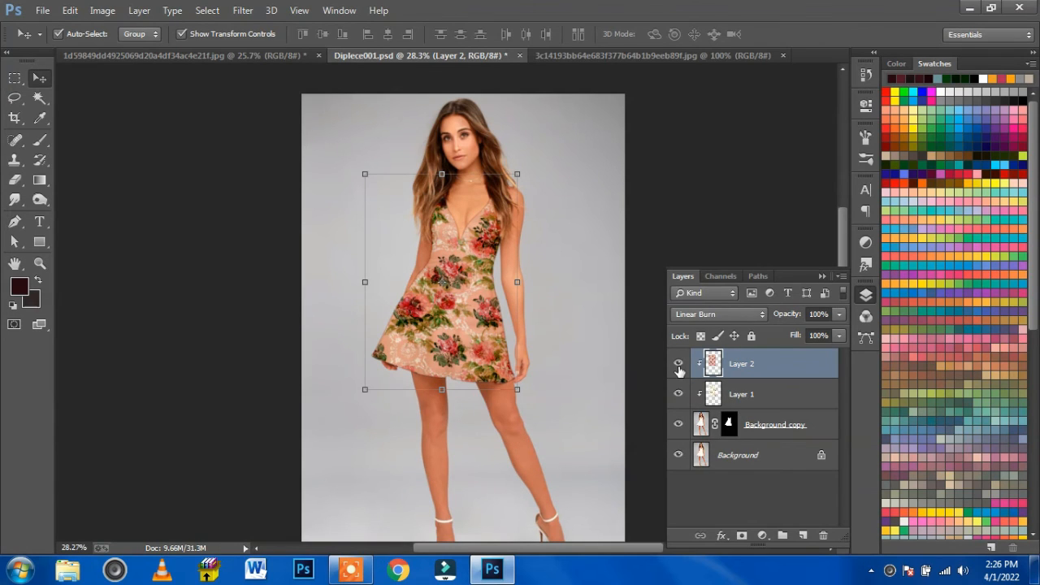
left_click(679, 368)
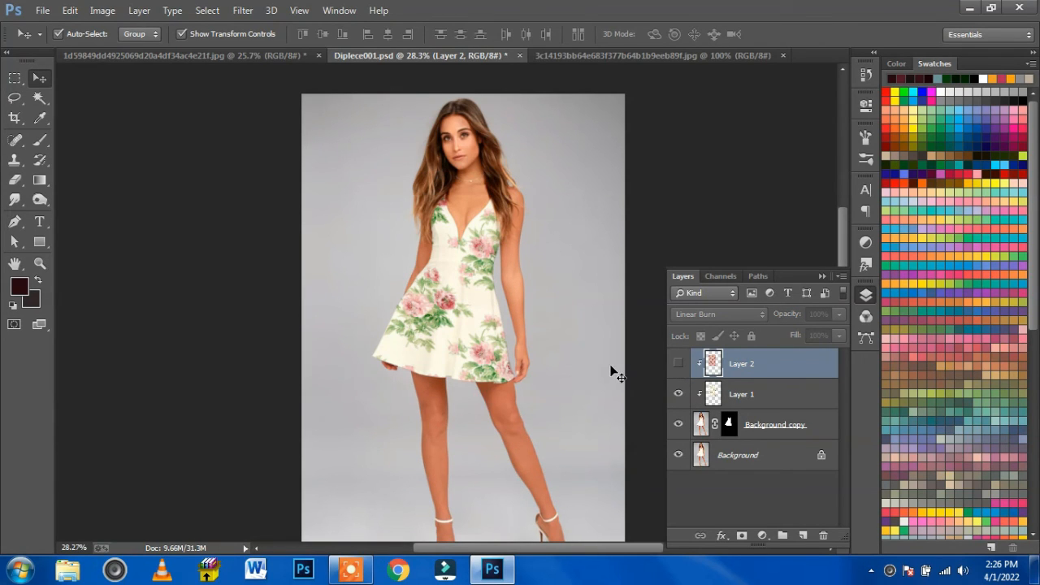
left_click(642, 375)
left_click(679, 365)
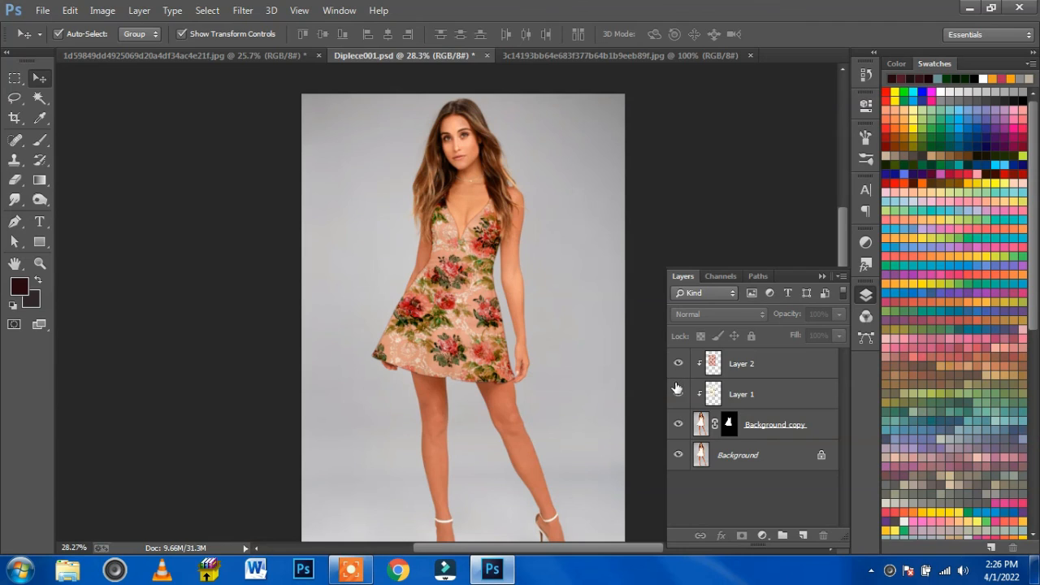
left_click(678, 393)
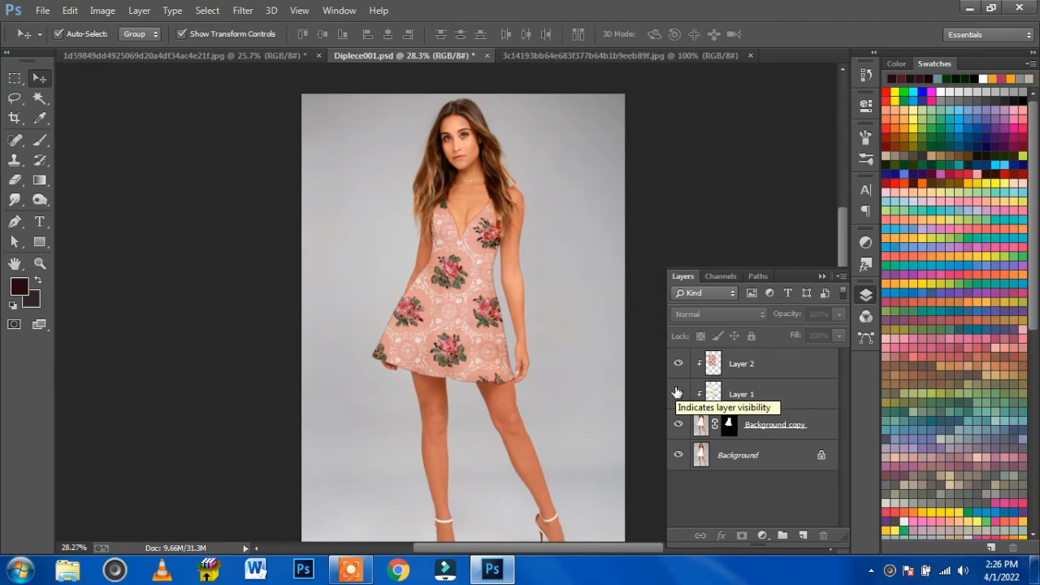
left_click(678, 394)
left_click(679, 367)
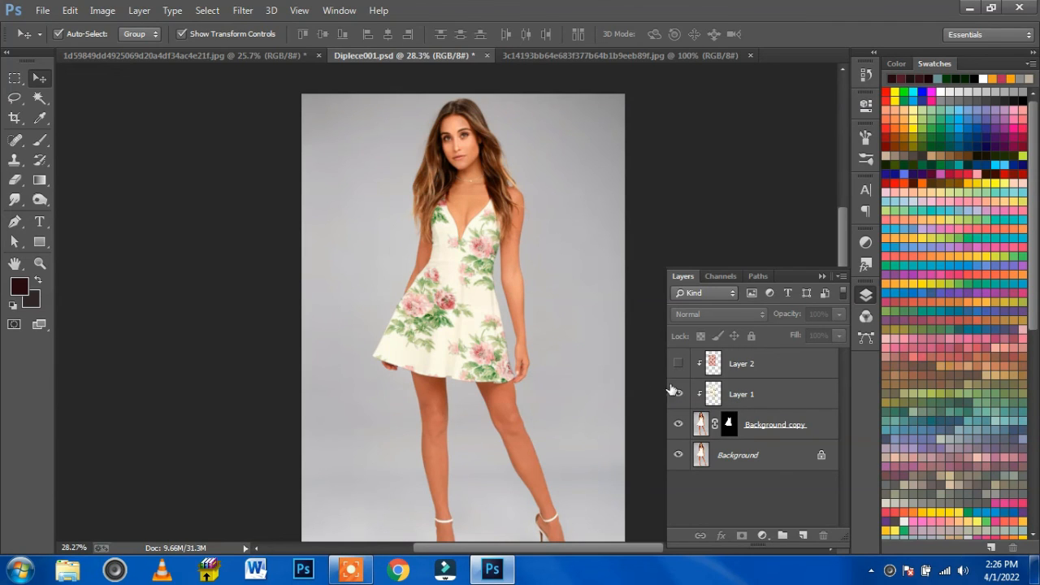